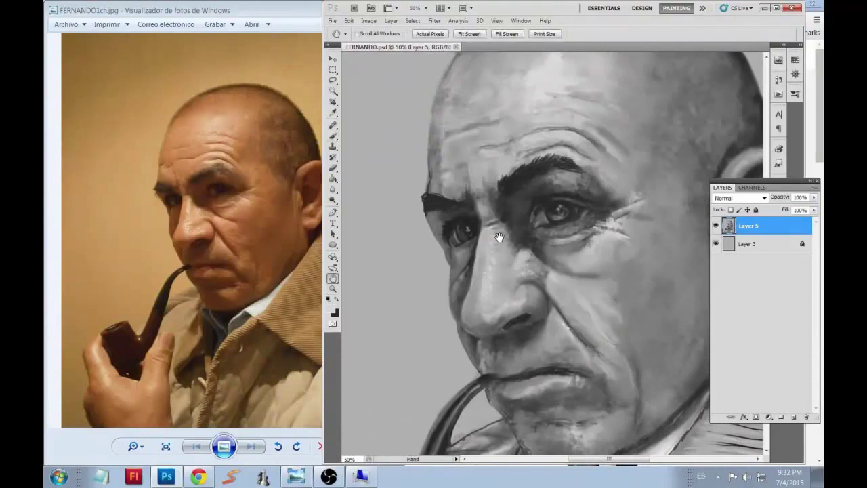
Step: On a new layer, paint light highlights under the right eye and across the forehead
{"action": "key", "text": "ctrl+shift+alt+n"}
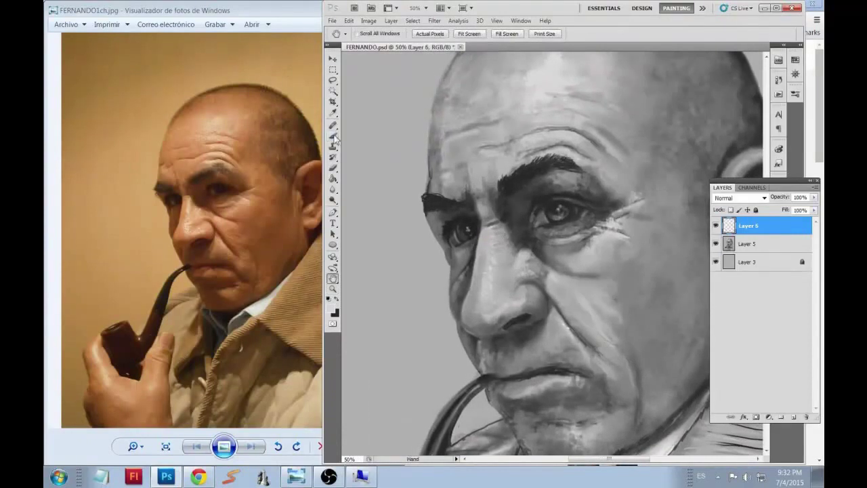
{"action": "key", "text": "b"}
{"action": "mouse_move", "coordinate": [605, 231]}
{"action": "left_mouse_down"}
{"action": "mouse_move", "coordinate": [580, 234]}
{"action": "mouse_move", "coordinate": [551, 273]}
{"action": "mouse_move", "coordinate": [565, 277]}
{"action": "mouse_move", "coordinate": [519, 249]}
{"action": "left_mouse_up"}
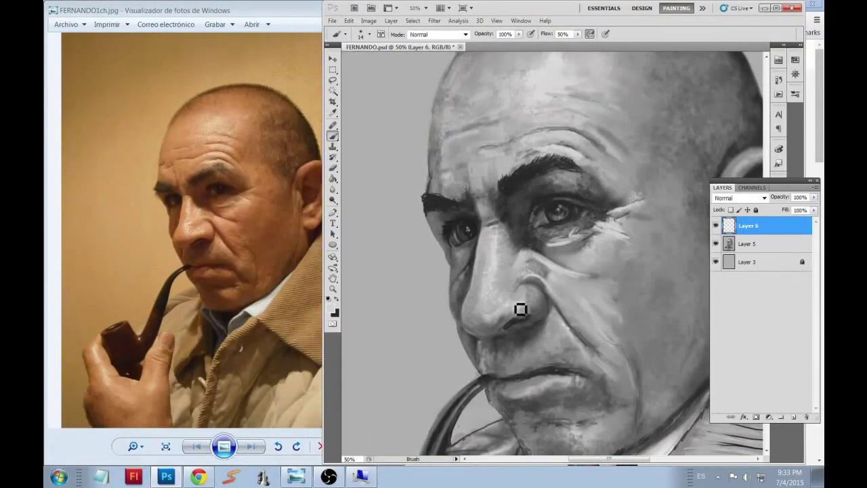
{"action": "left_click_drag", "start_coordinate": [497, 155], "coordinate": [572, 138]}
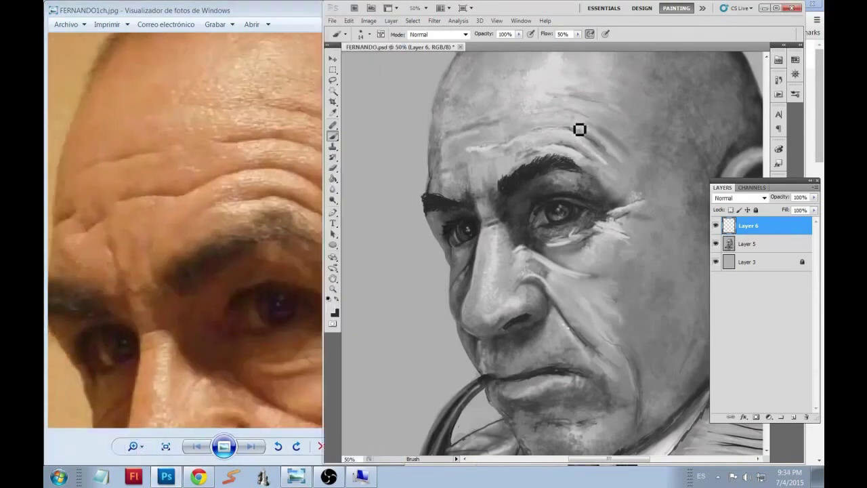
Step: Sample a mid grey and draw dark wrinkle lines across the forehead with a smaller brush
{"action": "left_click", "coordinate": [443, 123], "text": "alt"}
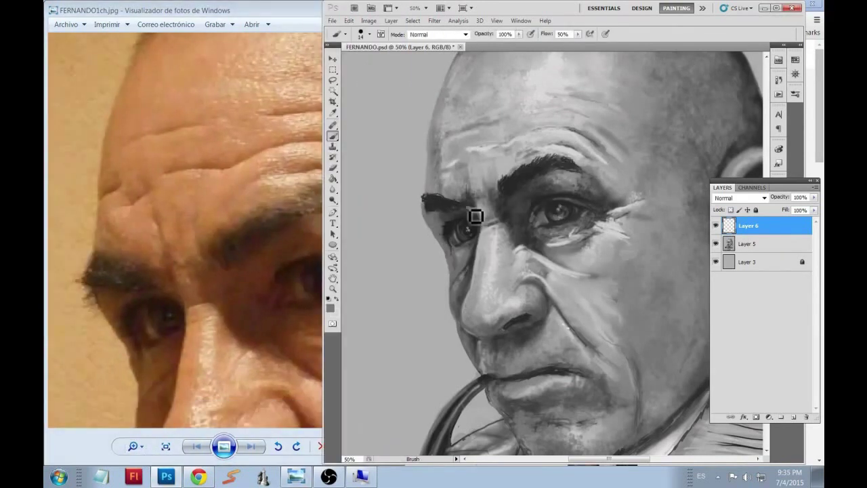
{"action": "left_click_drag", "start_coordinate": [474, 218], "coordinate": [467, 168]}
{"action": "key", "text": "bracketleft"}
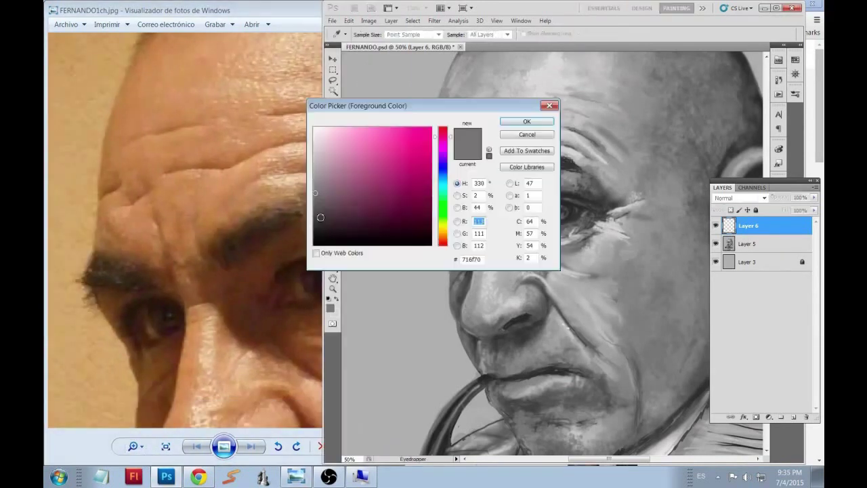
{"action": "mouse_move", "coordinate": [444, 129]}
{"action": "left_mouse_down"}
{"action": "mouse_move", "coordinate": [498, 116]}
{"action": "mouse_move", "coordinate": [599, 126]}
{"action": "left_mouse_up"}
{"action": "left_click_drag", "start_coordinate": [550, 90], "coordinate": [568, 98]}
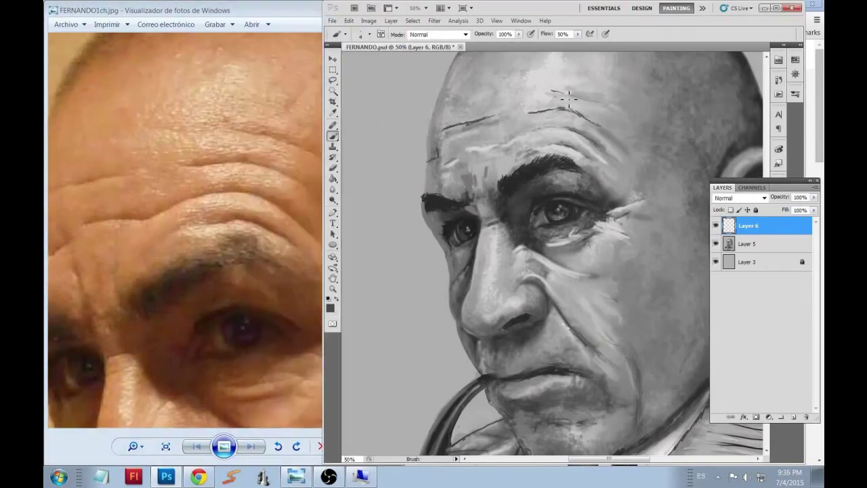
Step: Paint lighter grey strokes between the brows and along the forehead wrinkle
{"action": "key", "text": "bracketright"}
{"action": "key", "text": "bracketright"}
{"action": "key", "text": "bracketright"}
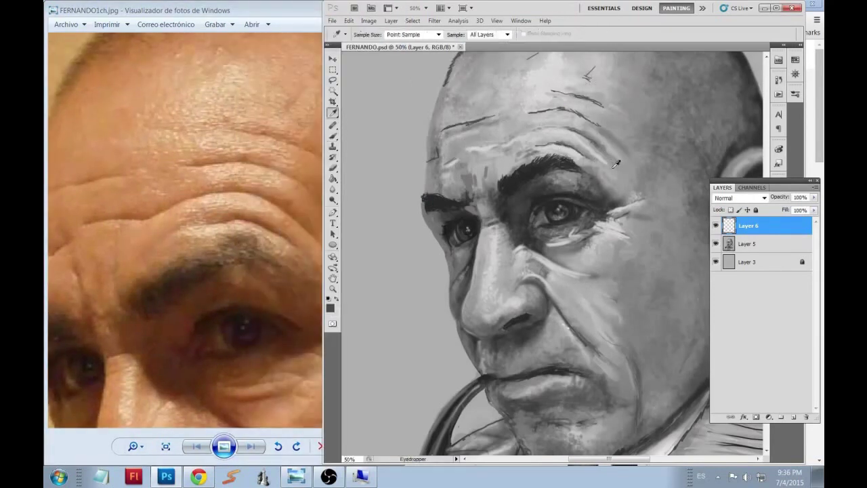
{"action": "left_click", "coordinate": [609, 161], "text": "alt"}
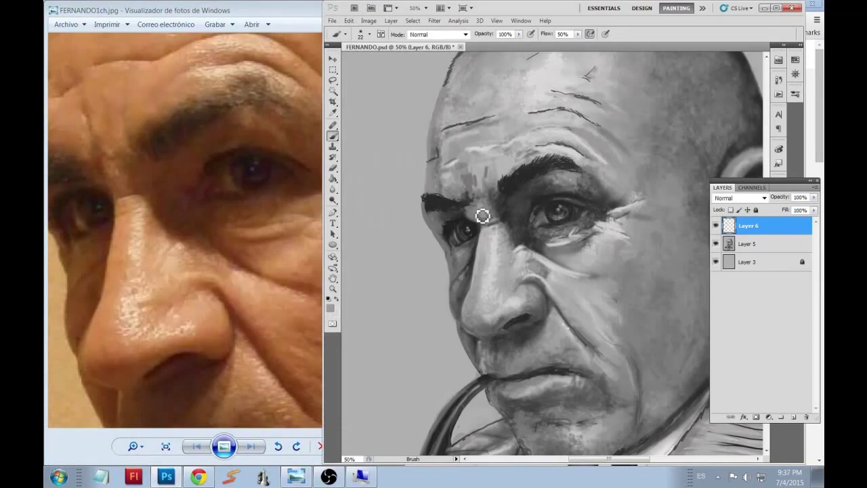
{"action": "left_click_drag", "start_coordinate": [478, 206], "coordinate": [471, 183]}
{"action": "left_click_drag", "start_coordinate": [442, 132], "coordinate": [492, 119]}
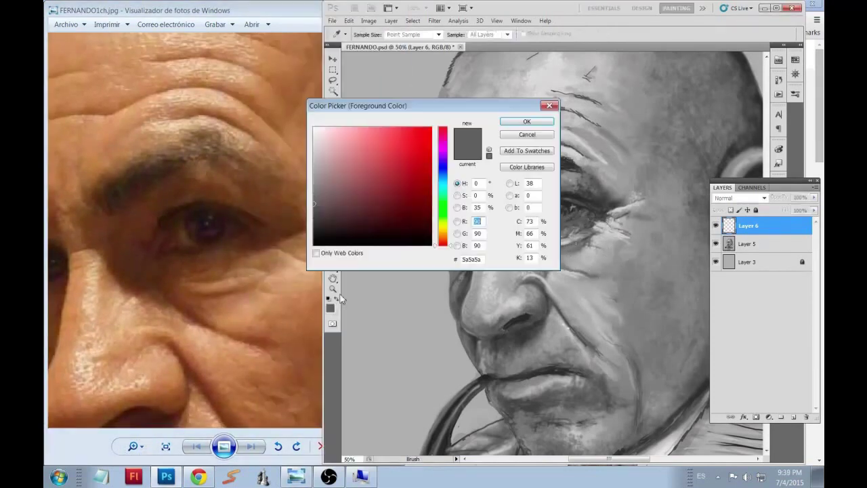
Step: Rearrange the windows to show the reference photo and zoom the painting to 50% on the face
{"action": "left_click", "coordinate": [776, 10]}
{"action": "right_click", "coordinate": [325, 147]}
{"action": "key", "text": "Escape"}
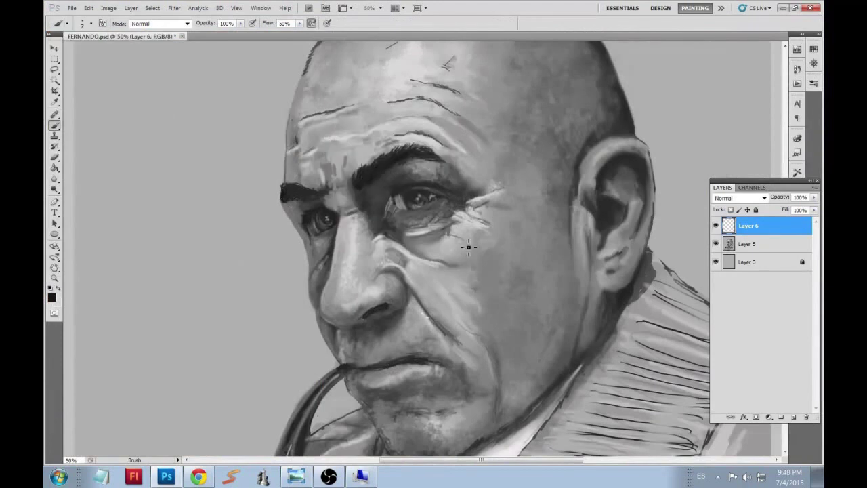
{"action": "mouse_move", "coordinate": [427, 207]}
{"action": "left_mouse_down"}
{"action": "mouse_move", "coordinate": [330, 206]}
{"action": "mouse_move", "coordinate": [386, 290]}
{"action": "left_mouse_up"}
{"action": "key", "text": "super+Down"}
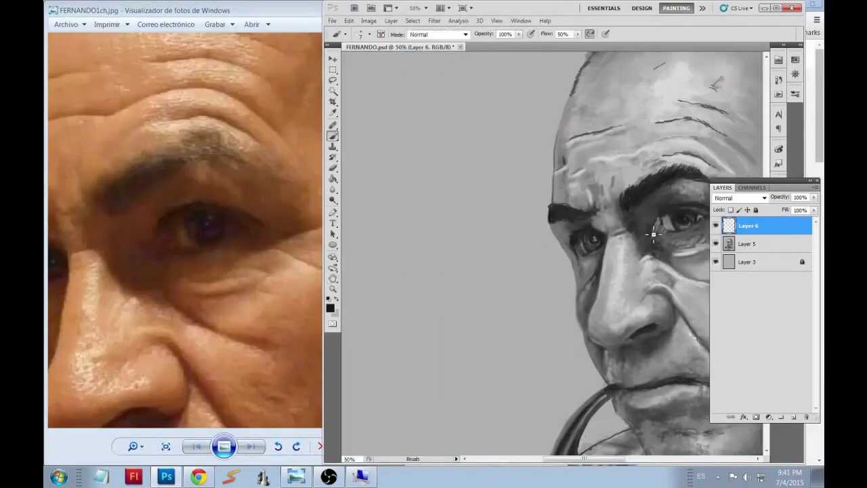
{"action": "scroll", "coordinate": [687, 241], "scroll_direction": "down", "scroll_amount": 2}
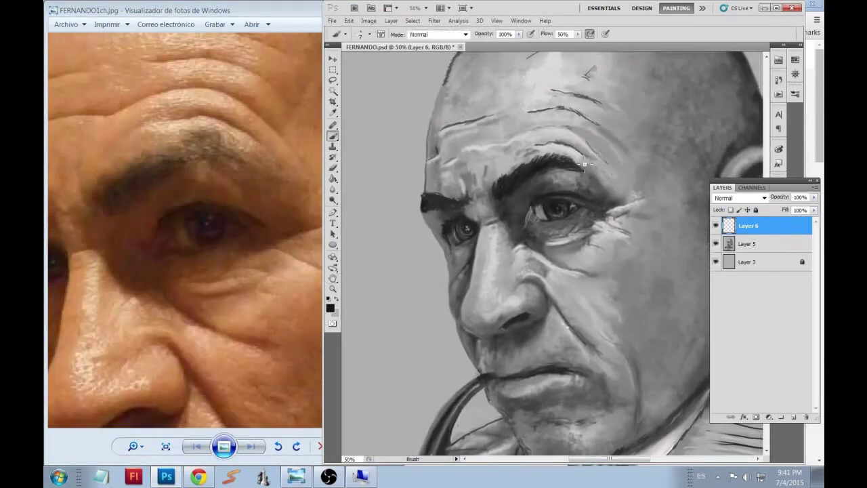
{"action": "key", "text": "z"}
{"action": "key", "text": "ctrl+0"}
{"action": "left_click", "coordinate": [543, 265]}
{"action": "key", "text": "b"}
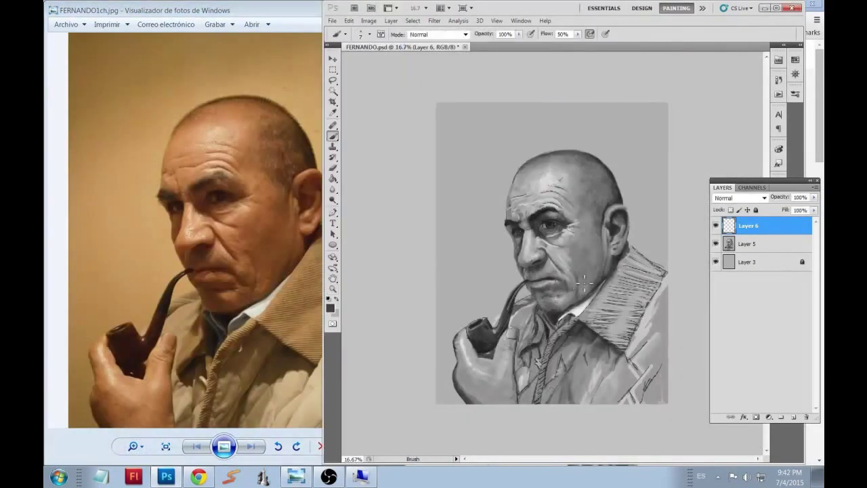
{"action": "key", "text": "ctrl+plus"}
{"action": "key", "text": "ctrl+plus"}
{"action": "key", "text": "ctrl+plus"}
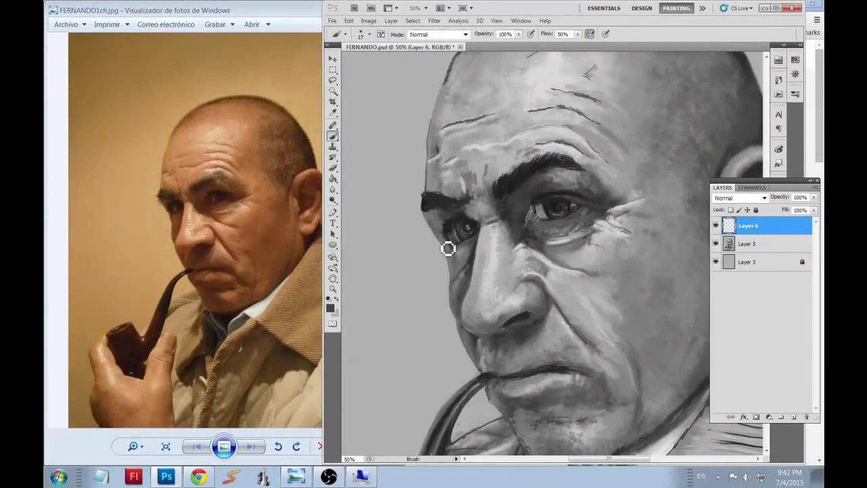
Step: Set a smaller light grey brush and position the reference photo to show the nose
{"action": "key", "text": "bracketleft"}
{"action": "scroll", "coordinate": [467, 291], "scroll_direction": "up", "scroll_amount": 3}
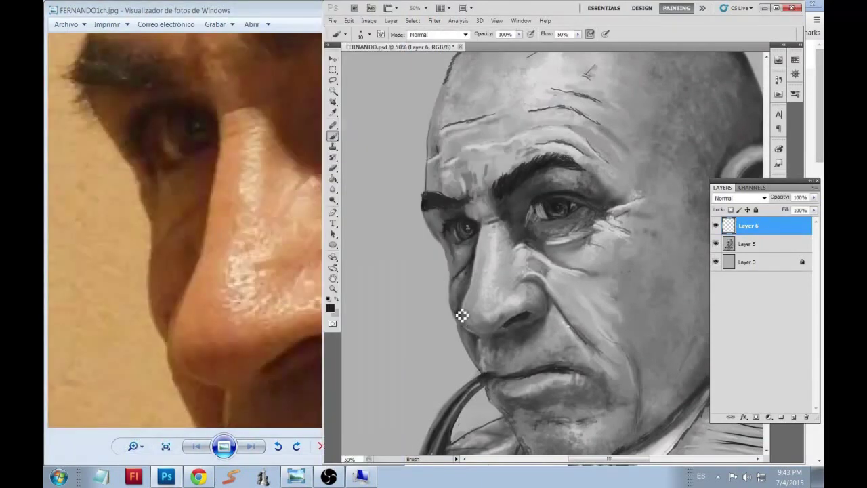
{"action": "key", "text": "x"}
{"action": "left_click", "coordinate": [330, 308]}
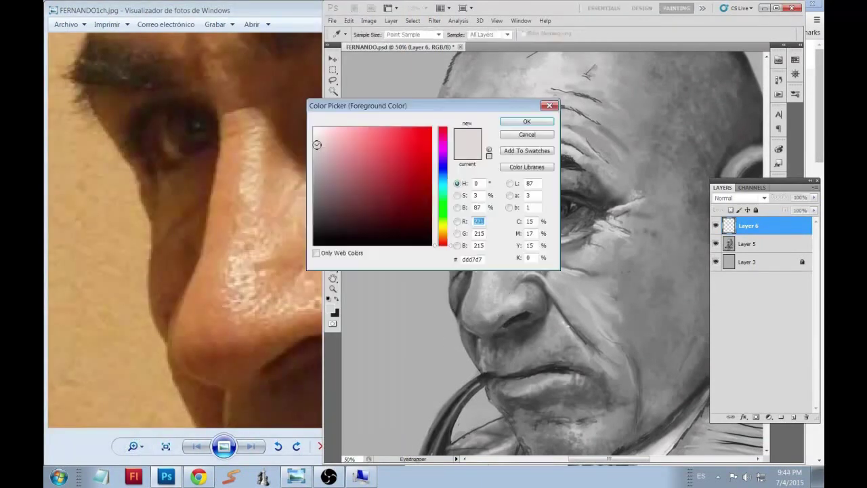
{"action": "key", "text": "Return"}
{"action": "mouse_move", "coordinate": [303, 255]}
{"action": "left_mouse_down"}
{"action": "mouse_move", "coordinate": [259, 295]}
{"action": "mouse_move", "coordinate": [231, 285]}
{"action": "left_mouse_up"}
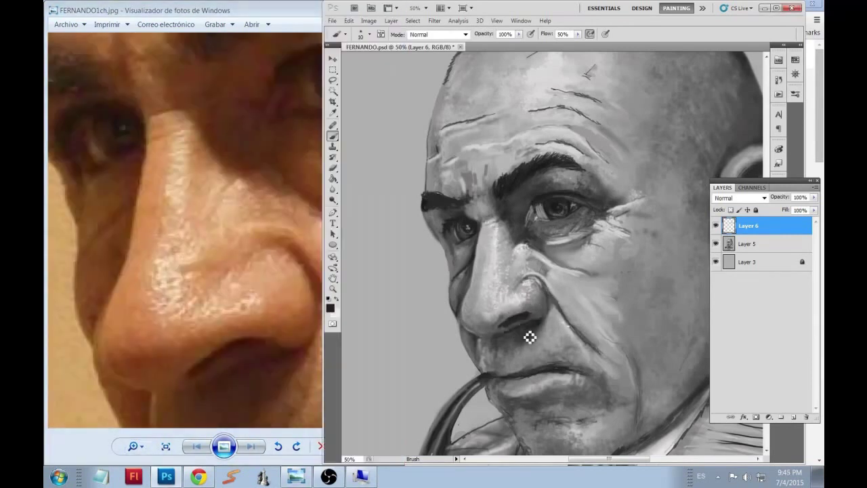
{"action": "left_click", "coordinate": [776, 8]}
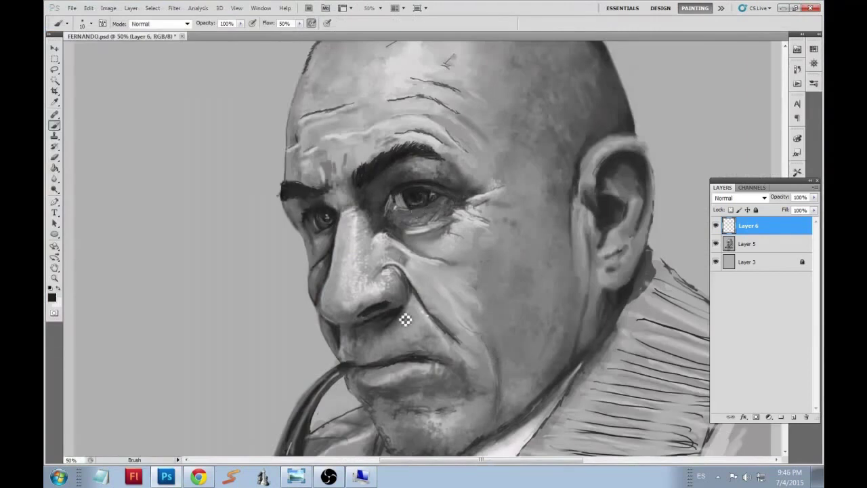
{"action": "key", "text": "super+Down"}
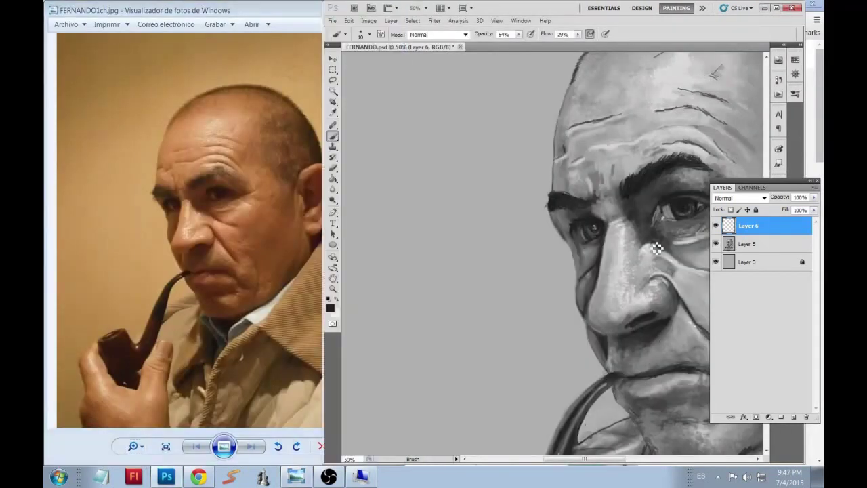
Step: Rework the forehead wrinkle with a dark stroke and a lighter highlight along it
{"action": "left_click_drag", "start_coordinate": [685, 139], "coordinate": [588, 150]}
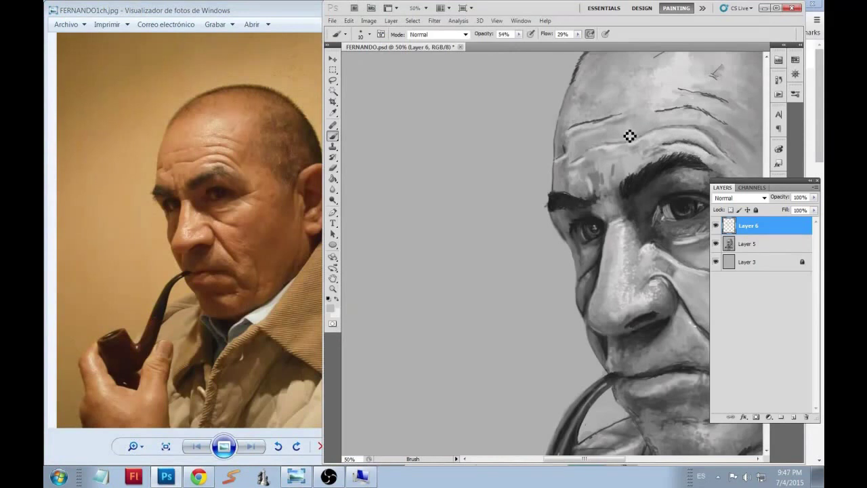
{"action": "left_click_drag", "start_coordinate": [619, 120], "coordinate": [654, 115]}
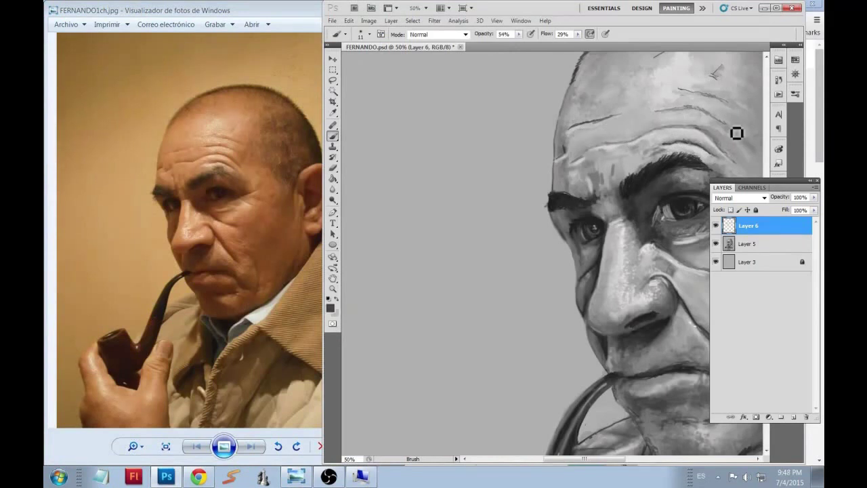
{"action": "scroll", "coordinate": [665, 205], "scroll_direction": "right", "scroll_amount": 3}
{"action": "left_click_drag", "start_coordinate": [633, 180], "coordinate": [631, 176]}
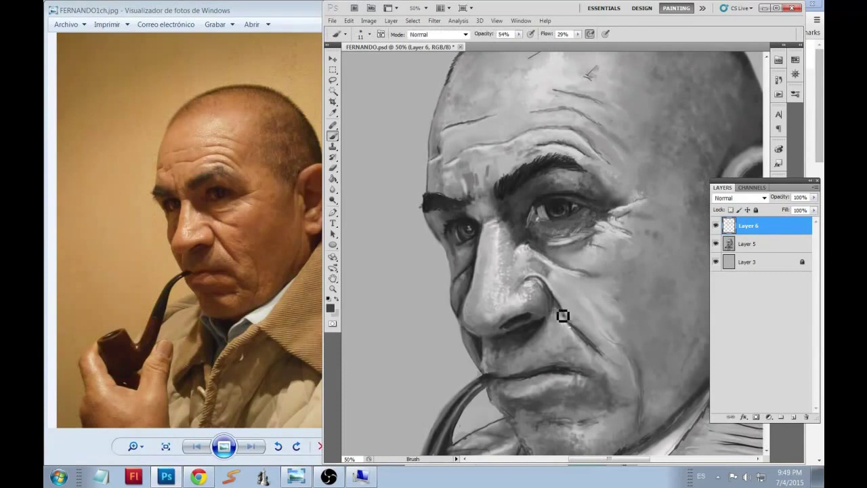
{"action": "scroll", "coordinate": [562, 315], "scroll_direction": "right", "scroll_amount": 4}
{"action": "scroll", "coordinate": [474, 261], "scroll_direction": "left", "scroll_amount": 7}
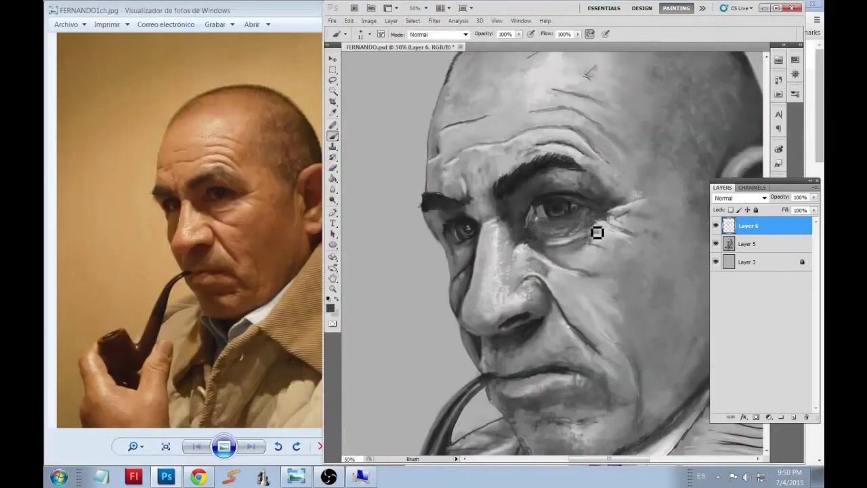
Step: Paint light strokes along the cheek and nasolabial fold using greys sampled from the face
{"action": "left_click", "coordinate": [550, 290], "text": "alt"}
{"action": "mouse_move", "coordinate": [551, 290]}
{"action": "left_mouse_down"}
{"action": "mouse_move", "coordinate": [537, 291]}
{"action": "mouse_move", "coordinate": [572, 356]}
{"action": "mouse_move", "coordinate": [507, 374]}
{"action": "mouse_move", "coordinate": [581, 338]}
{"action": "left_mouse_up"}
{"action": "left_click", "coordinate": [566, 324], "text": "alt"}
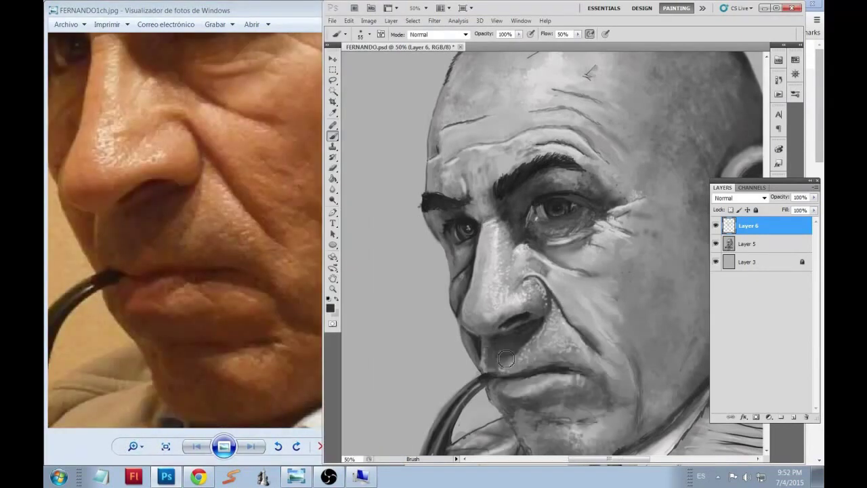
Step: Darken the pipe stem where it meets the mouth, sampling greys from the face
{"action": "right_click", "coordinate": [494, 343]}
{"action": "left_click", "coordinate": [470, 290], "text": "alt"}
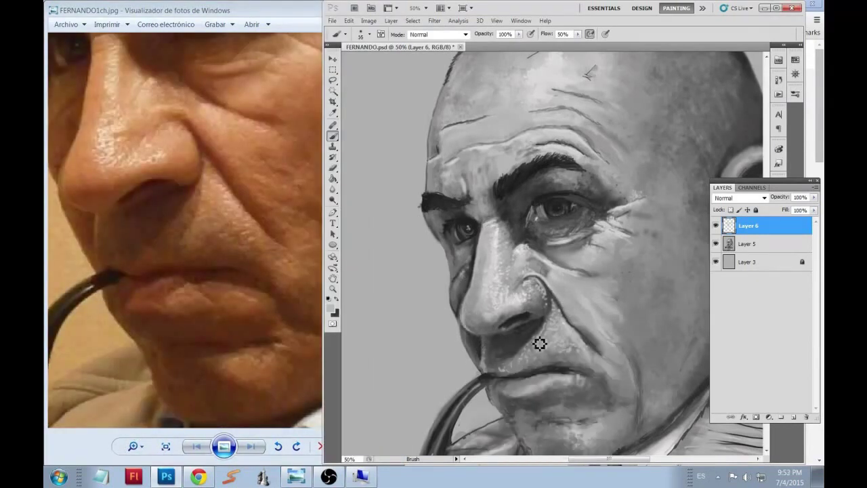
{"action": "left_click", "coordinate": [577, 358], "text": "alt"}
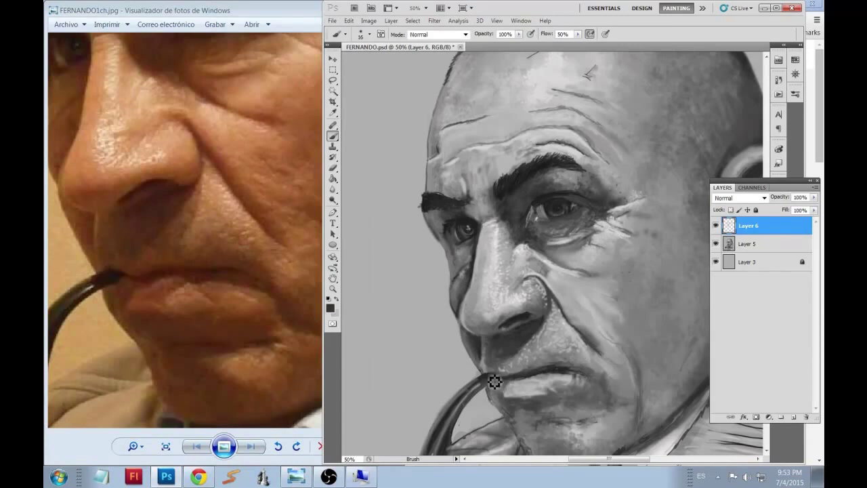
{"action": "left_click_drag", "start_coordinate": [495, 381], "coordinate": [479, 438]}
{"action": "left_click", "coordinate": [485, 409], "text": "alt"}
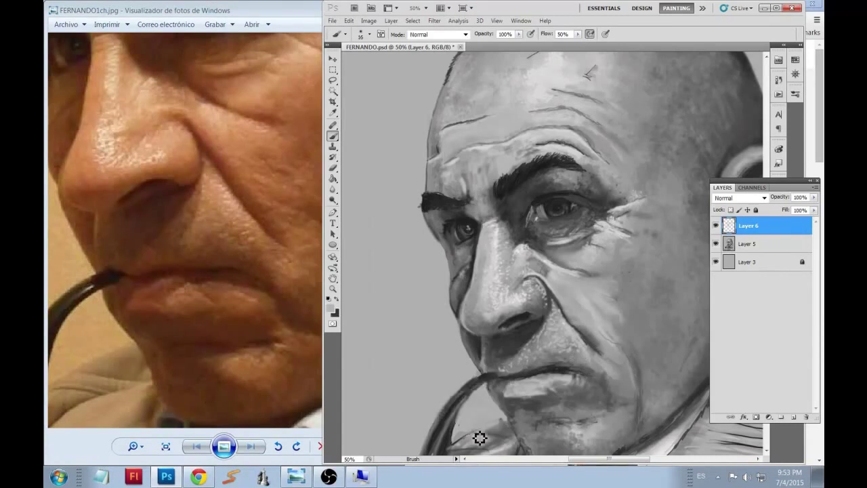
{"action": "left_click", "coordinate": [500, 353], "text": "alt"}
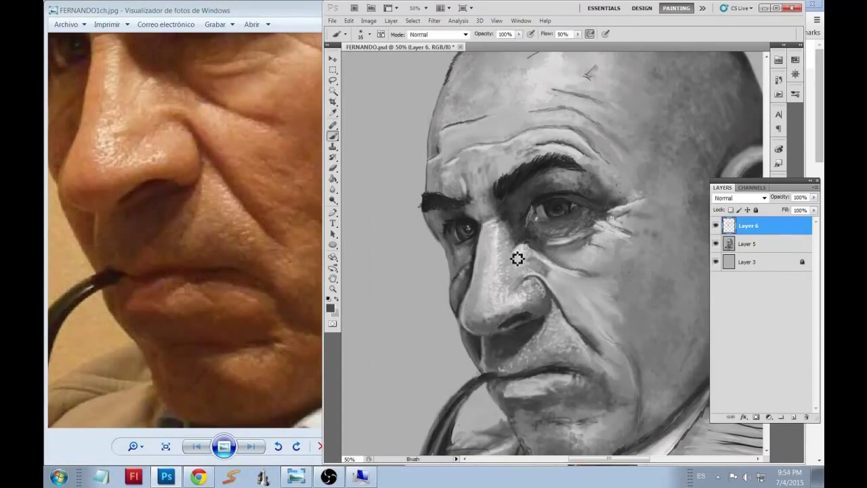
Step: Resize the brush from 127 px down and shade the lower lip and chin
{"action": "right_click", "coordinate": [592, 430]}
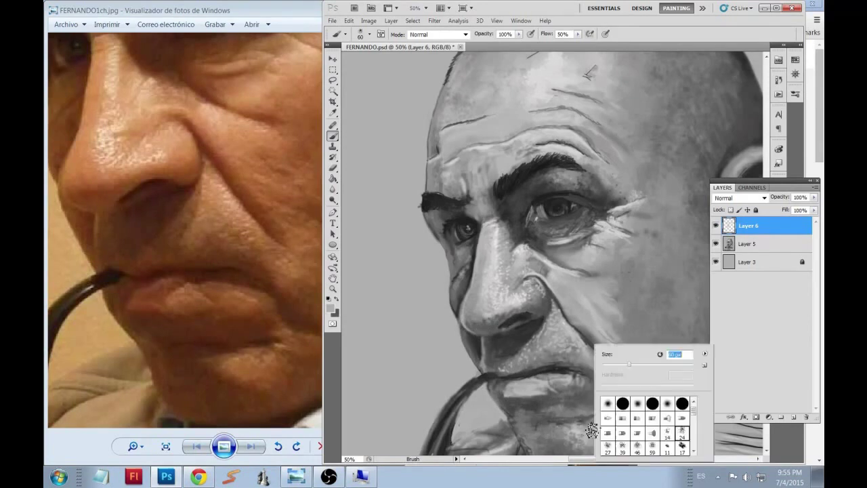
{"action": "type", "text": "127"}
{"action": "key", "text": "Return"}
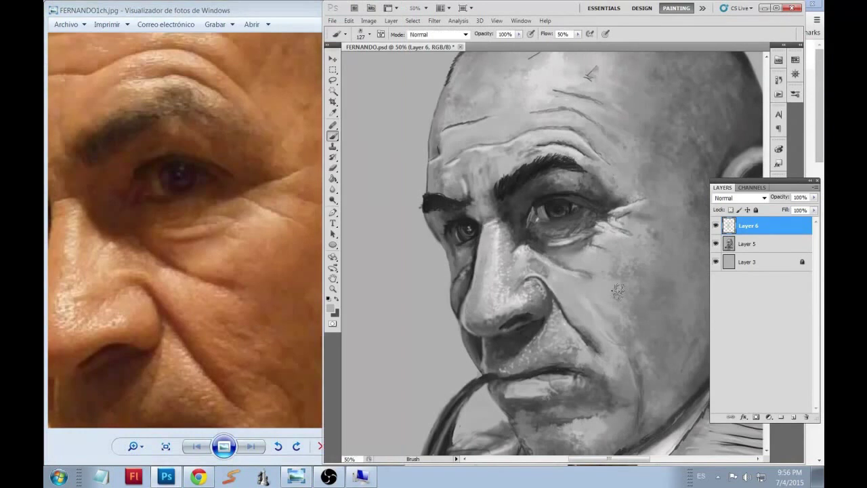
{"action": "right_click", "coordinate": [609, 314]}
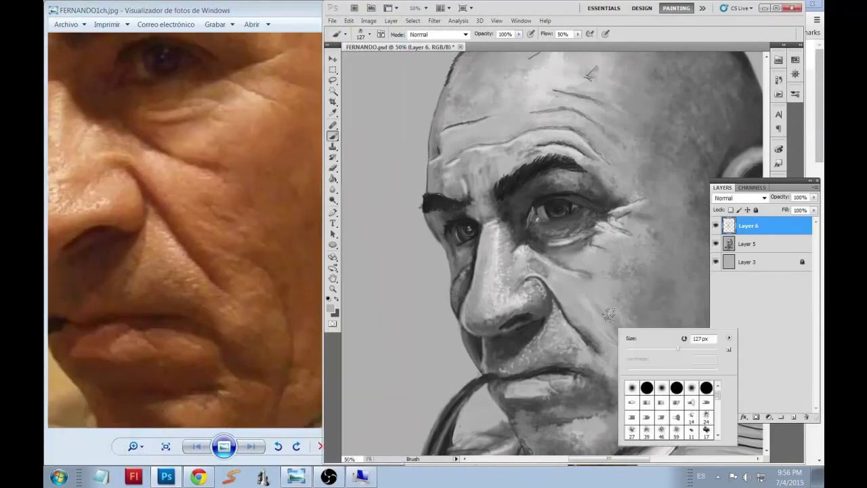
{"action": "left_click", "coordinate": [592, 385], "text": "alt"}
{"action": "left_click_drag", "start_coordinate": [510, 404], "coordinate": [575, 416]}
Step: Enlarge the brush to about 104 px and set black as the painting colour
{"action": "right_click", "coordinate": [577, 423]}
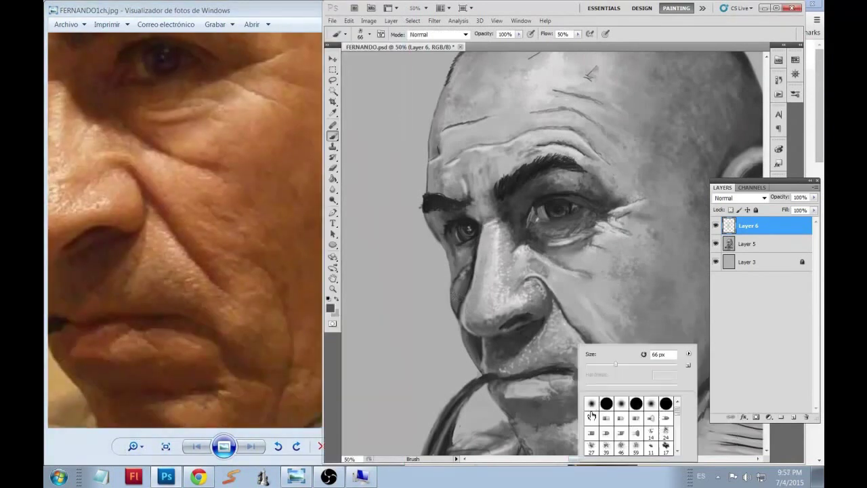
{"action": "key", "text": "Escape"}
{"action": "right_click", "coordinate": [501, 347]}
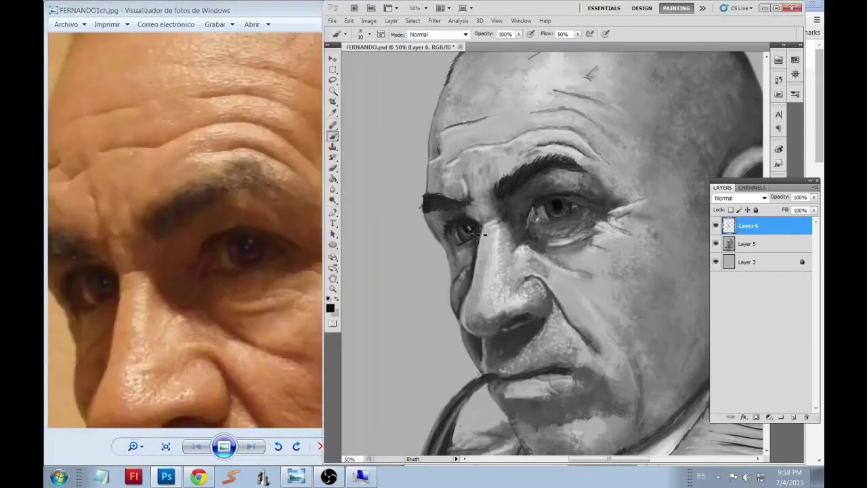
{"action": "left_click", "coordinate": [599, 209], "text": "alt"}
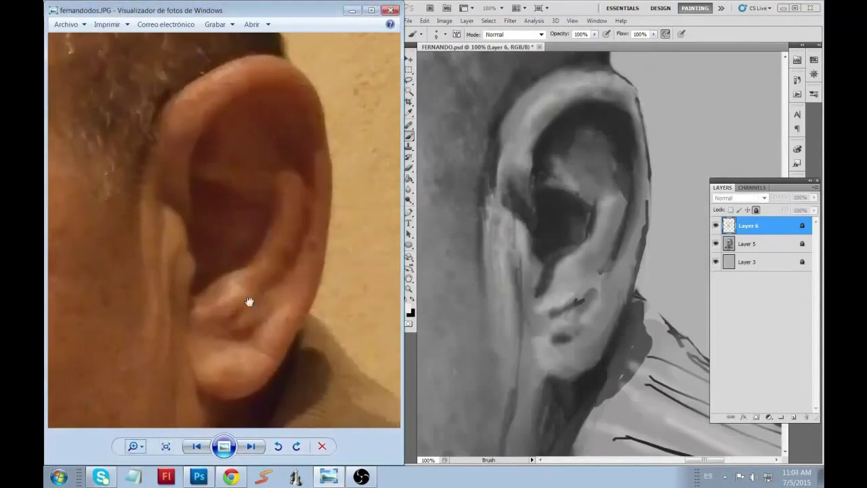
Step: Paint light strokes on the upper ear and dark lines along the helix, antihelix and lower ear
{"action": "mouse_move", "coordinate": [526, 102]}
{"action": "left_mouse_down"}
{"action": "mouse_move", "coordinate": [513, 129]}
{"action": "mouse_move", "coordinate": [573, 129]}
{"action": "mouse_move", "coordinate": [641, 151]}
{"action": "left_mouse_up"}
{"action": "key", "text": "bracketleft"}
{"action": "key", "text": "bracketleft"}
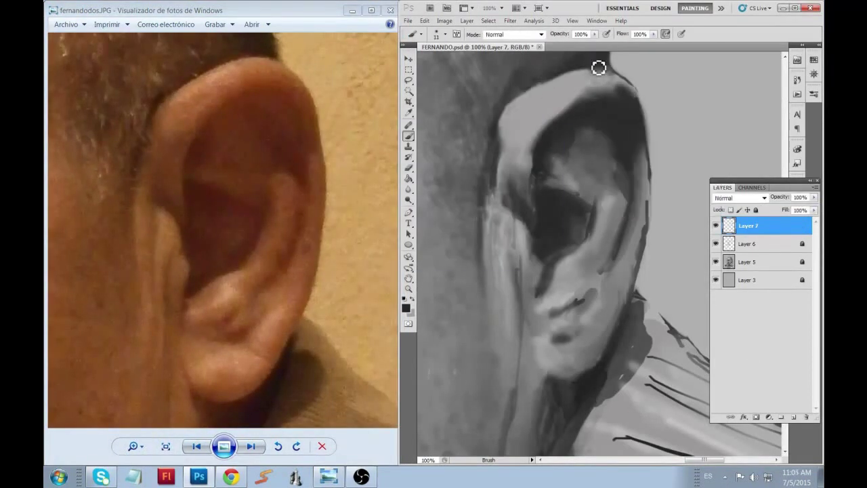
{"action": "mouse_move", "coordinate": [600, 68]}
{"action": "left_mouse_down"}
{"action": "mouse_move", "coordinate": [552, 87]}
{"action": "mouse_move", "coordinate": [519, 205]}
{"action": "mouse_move", "coordinate": [545, 152]}
{"action": "left_mouse_up"}
{"action": "left_click_drag", "start_coordinate": [628, 172], "coordinate": [613, 251]}
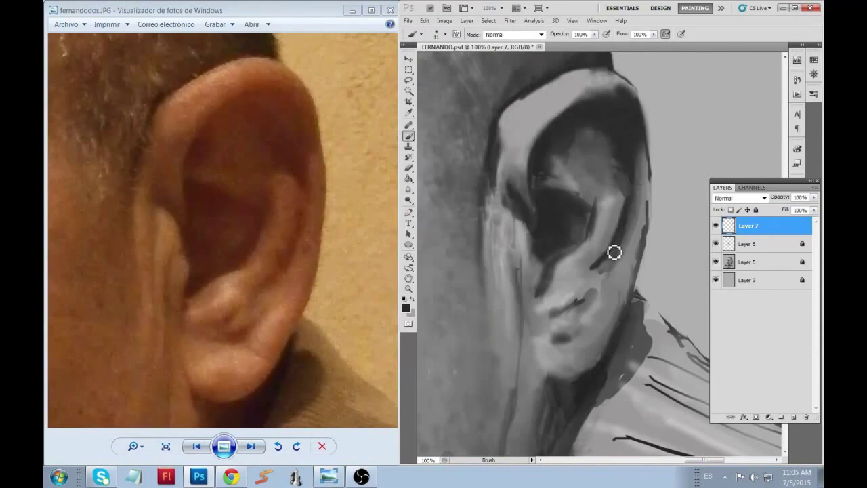
{"action": "left_click_drag", "start_coordinate": [541, 357], "coordinate": [586, 368]}
{"action": "left_click_drag", "start_coordinate": [644, 258], "coordinate": [616, 319]}
Step: Add light strokes on the upper helix and inner ear at 50% flow
{"action": "left_click", "coordinate": [654, 188], "text": "alt"}
{"action": "left_click_drag", "start_coordinate": [636, 142], "coordinate": [640, 180]}
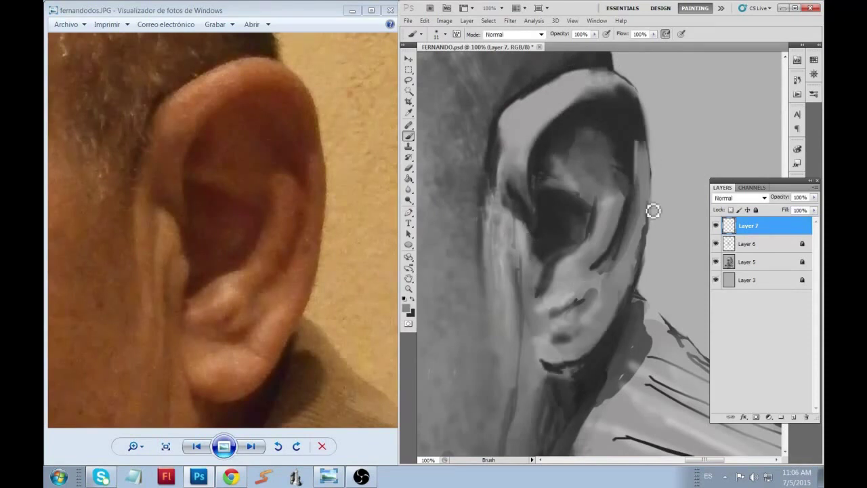
{"action": "right_click", "coordinate": [580, 157]}
{"action": "key", "text": "shift+5"}
{"action": "mouse_move", "coordinate": [610, 101]}
{"action": "left_mouse_down"}
{"action": "mouse_move", "coordinate": [493, 204]}
{"action": "mouse_move", "coordinate": [526, 317]}
{"action": "left_mouse_up"}
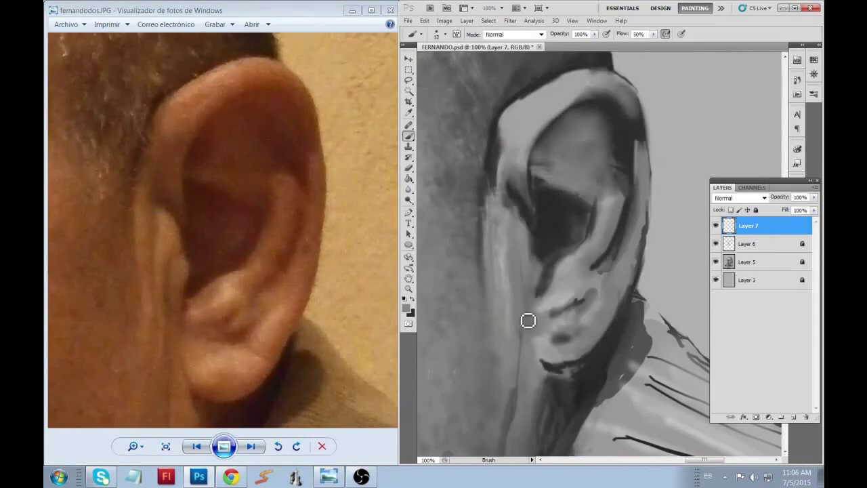
Step: Draw a dark curve along the antihelix and lighten the inner ear with a size 43 brush
{"action": "key", "text": "x"}
{"action": "mouse_move", "coordinate": [535, 279]}
{"action": "left_mouse_down"}
{"action": "mouse_move", "coordinate": [596, 207]}
{"action": "mouse_move", "coordinate": [600, 177]}
{"action": "left_mouse_up"}
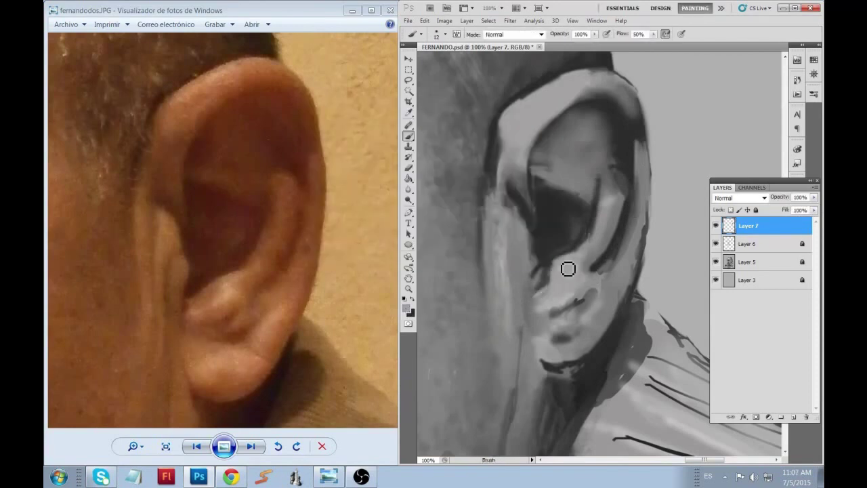
{"action": "left_click_drag", "start_coordinate": [582, 270], "coordinate": [521, 246]}
{"action": "key", "text": "bracketright"}
{"action": "key", "text": "bracketright"}
{"action": "key", "text": "bracketright"}
{"action": "left_click_drag", "start_coordinate": [613, 170], "coordinate": [590, 217]}
Step: Paint light strokes along the ear's left edge
{"action": "right_click", "coordinate": [590, 217]}
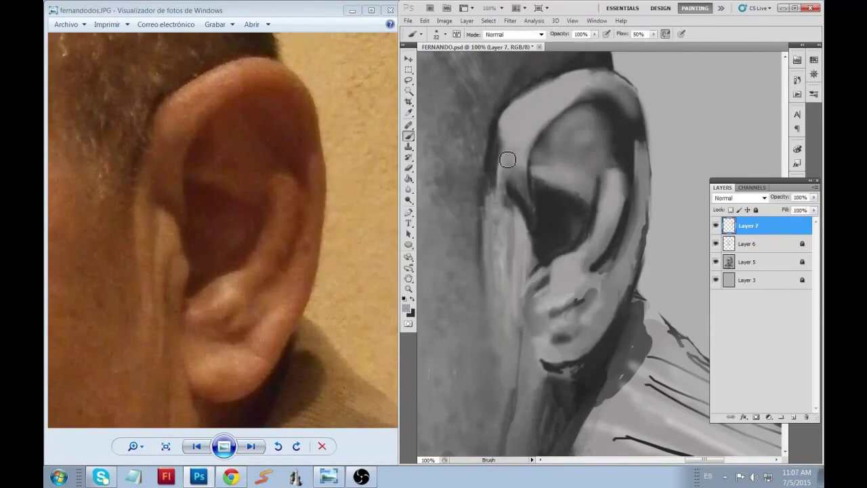
{"action": "left_click_drag", "start_coordinate": [505, 159], "coordinate": [502, 203]}
{"action": "right_click", "coordinate": [508, 242]}
{"action": "mouse_move", "coordinate": [515, 244]}
{"action": "left_mouse_down"}
{"action": "mouse_move", "coordinate": [528, 331]}
{"action": "mouse_move", "coordinate": [585, 312]}
{"action": "left_mouse_up"}
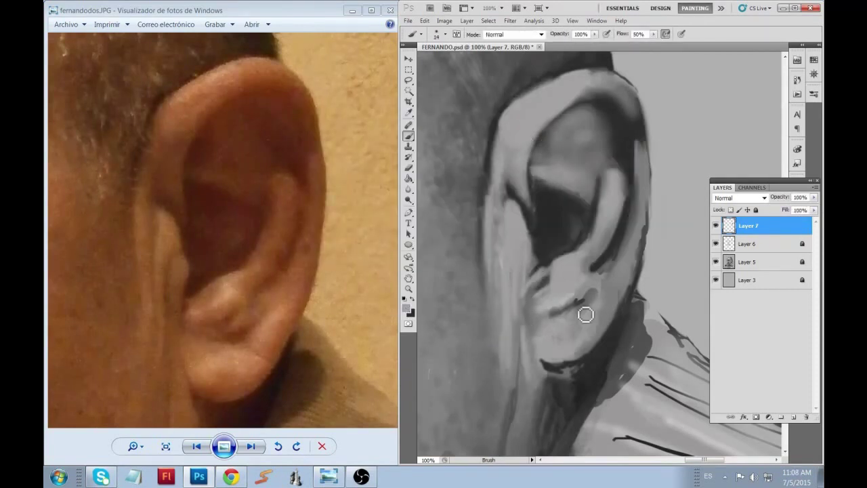
Step: Compare the whole portrait with the full-face reference, then zoom back in on the ear
{"action": "key", "text": "ctrl+0"}
{"action": "left_click", "coordinate": [133, 446]}
{"action": "left_click_drag", "start_coordinate": [140, 452], "coordinate": [140, 467]}
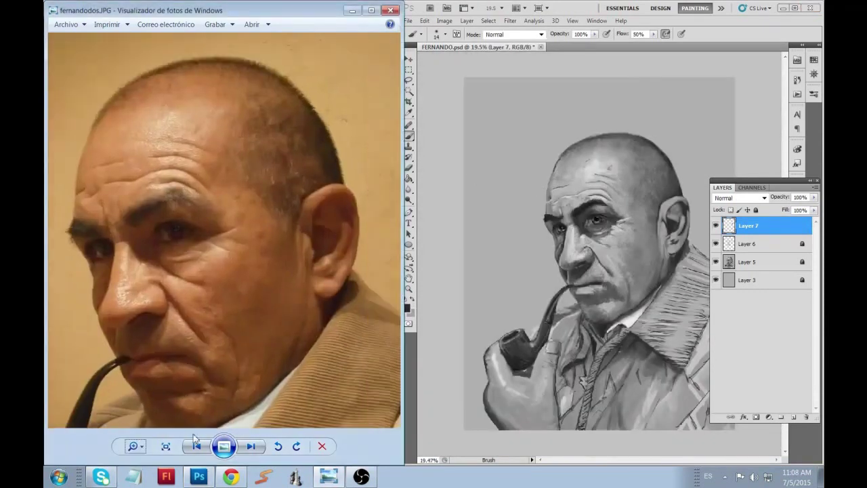
{"action": "key", "text": "ctrl+alt+0"}
Step: Paint dark strokes along the ear's left and lower edges
{"action": "right_click", "coordinate": [594, 315]}
{"action": "left_click", "coordinate": [594, 315]}
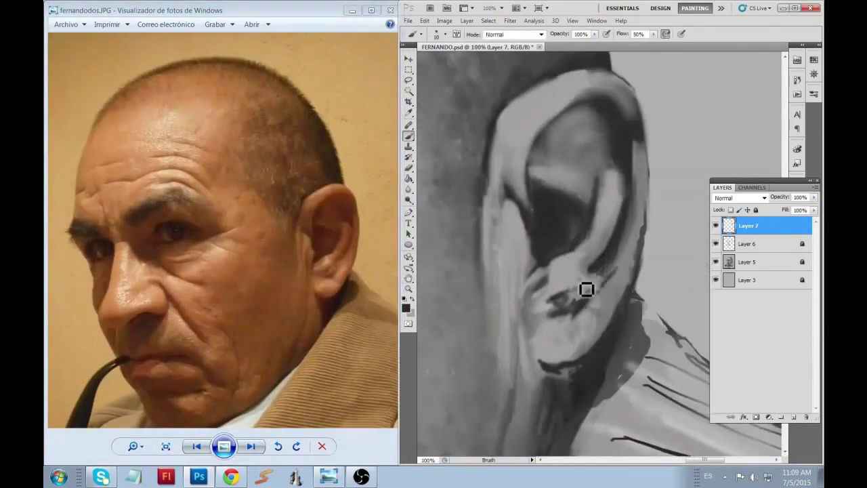
{"action": "mouse_move", "coordinate": [587, 288]}
{"action": "left_mouse_down"}
{"action": "mouse_move", "coordinate": [521, 281]}
{"action": "mouse_move", "coordinate": [492, 215]}
{"action": "mouse_move", "coordinate": [487, 135]}
{"action": "left_mouse_up"}
Step: Lighten the upper ear, rim and earlobe with the soft round airbrush at 19% flow
{"action": "left_click_drag", "start_coordinate": [652, 33], "coordinate": [652, 39]}
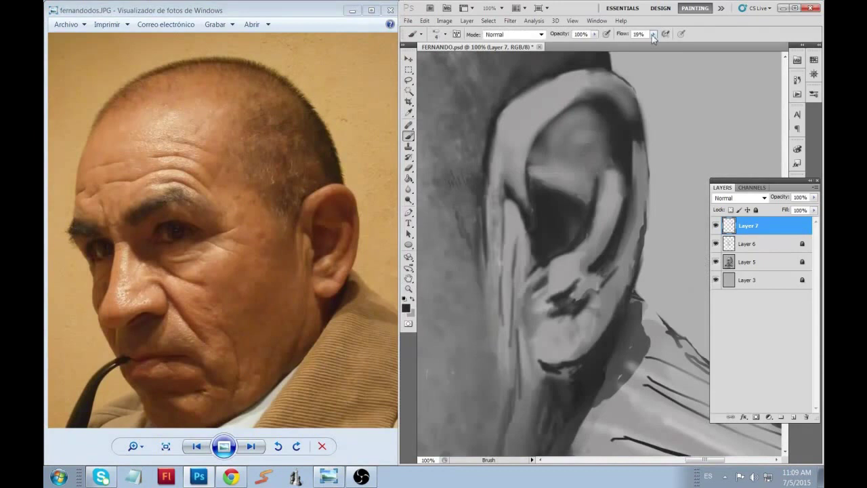
{"action": "key", "text": "x"}
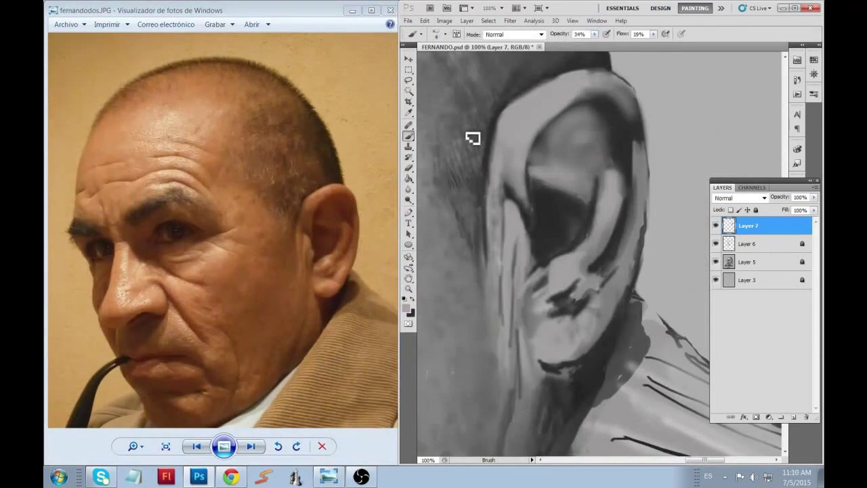
{"action": "left_click", "coordinate": [415, 34]}
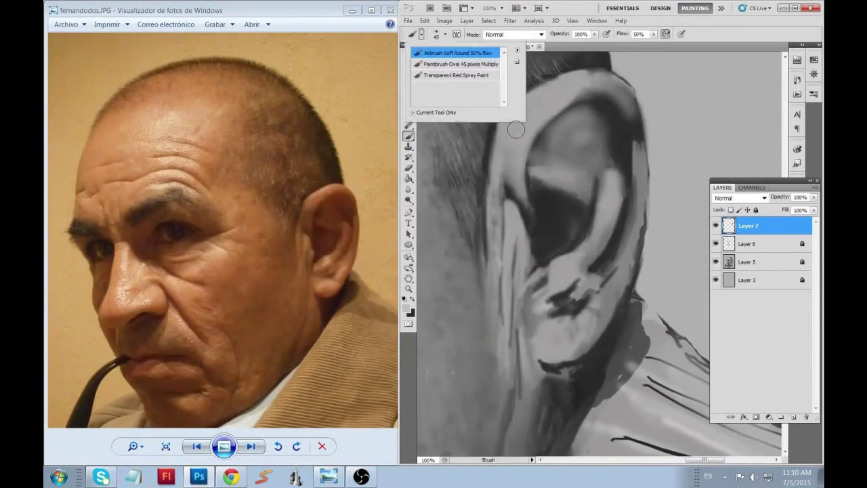
{"action": "left_click", "coordinate": [467, 55]}
{"action": "mouse_move", "coordinate": [528, 95]}
{"action": "left_mouse_down"}
{"action": "mouse_move", "coordinate": [536, 116]}
{"action": "mouse_move", "coordinate": [495, 225]}
{"action": "mouse_move", "coordinate": [552, 284]}
{"action": "mouse_move", "coordinate": [622, 218]}
{"action": "left_mouse_up"}
{"action": "mouse_move", "coordinate": [542, 346]}
{"action": "left_mouse_down"}
{"action": "mouse_move", "coordinate": [603, 326]}
{"action": "mouse_move", "coordinate": [592, 302]}
{"action": "left_mouse_up"}
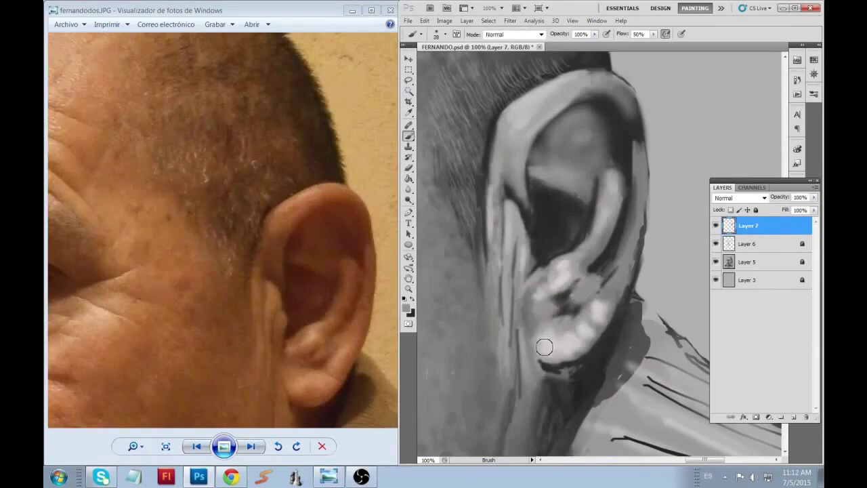
Step: Enlarge the brush to 45 and dismiss the brush preset list
{"action": "right_click", "coordinate": [607, 217]}
{"action": "key", "text": "Escape"}
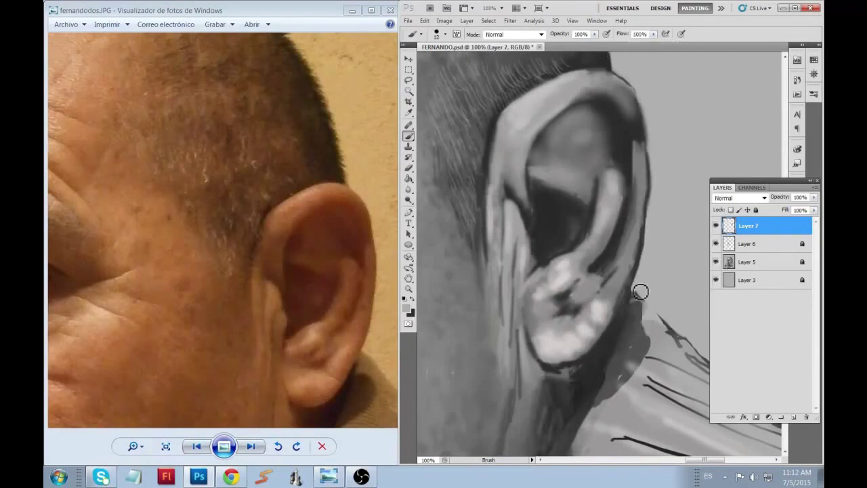
{"action": "left_click", "coordinate": [415, 34]}
{"action": "left_click", "coordinate": [467, 55]}
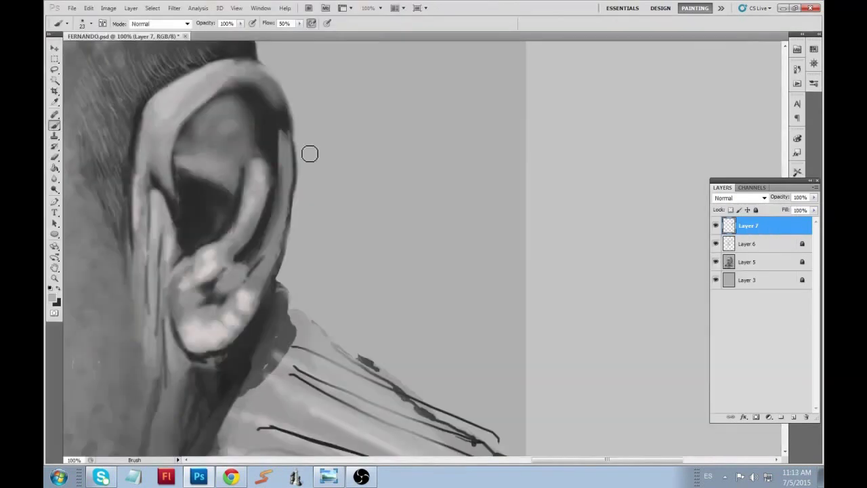
Step: Darken the ear's outer rim and sample a mid-grey from the painting
{"action": "key", "text": "x"}
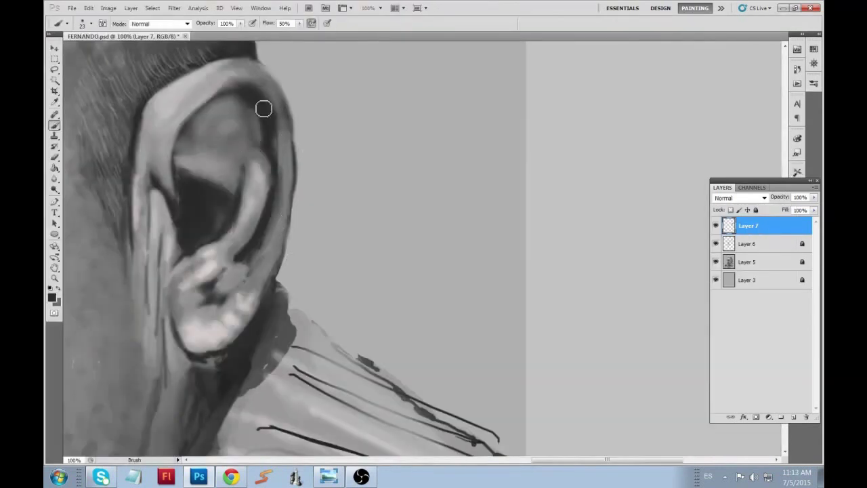
{"action": "mouse_move", "coordinate": [263, 108]}
{"action": "left_mouse_down"}
{"action": "mouse_move", "coordinate": [282, 187]}
{"action": "mouse_move", "coordinate": [251, 257]}
{"action": "mouse_move", "coordinate": [257, 98]}
{"action": "left_mouse_up"}
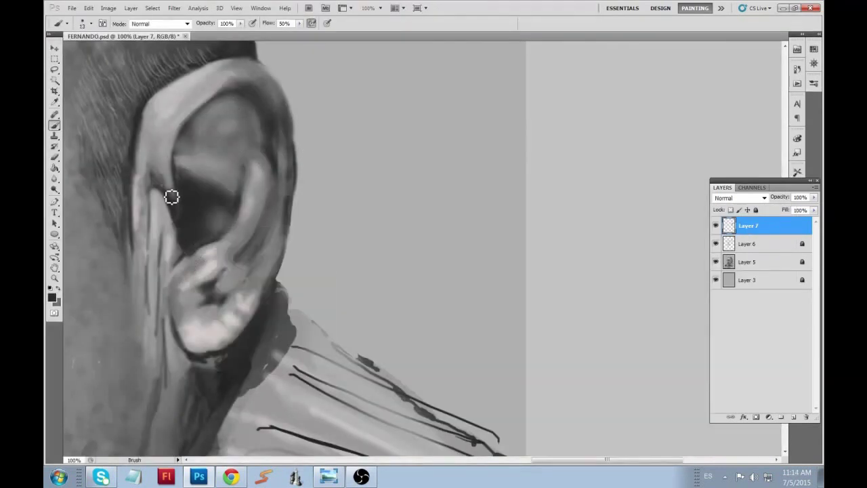
{"action": "scroll", "coordinate": [217, 64], "scroll_direction": "down", "scroll_amount": 4}
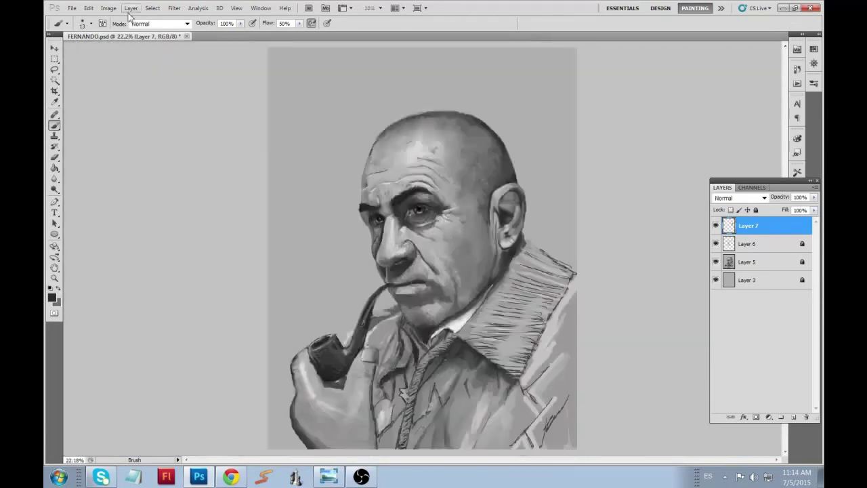
{"action": "scroll", "coordinate": [377, 146], "scroll_direction": "up", "scroll_amount": 1}
{"action": "left_click", "coordinate": [377, 146], "text": "alt"}
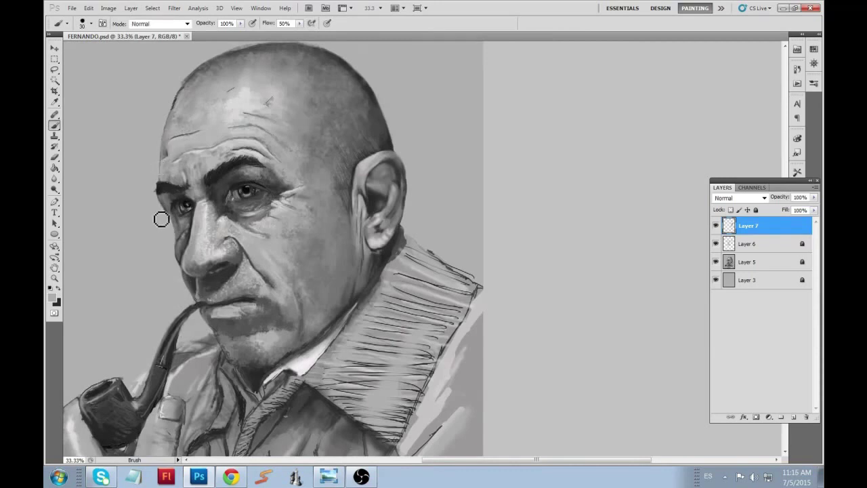
Step: Zoom in on the ear and collar and set brush opacity to 39%
{"action": "key", "text": "ctrl+1"}
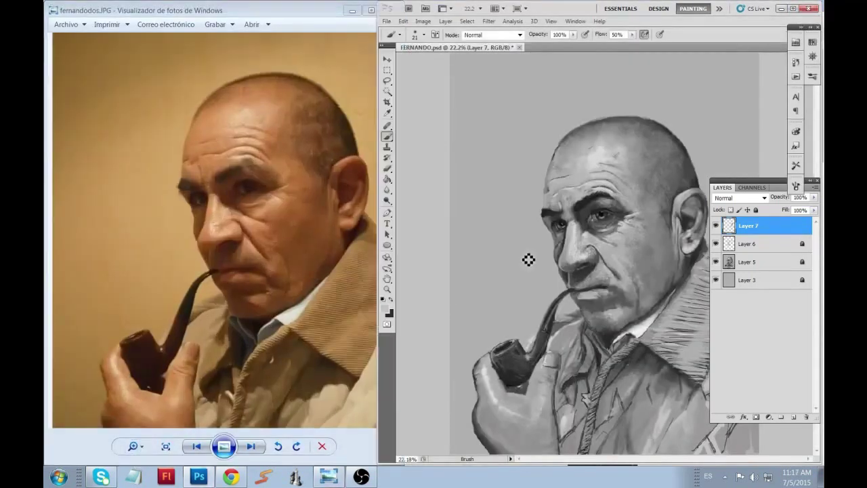
{"action": "key", "text": "3"}
{"action": "key", "text": "9"}
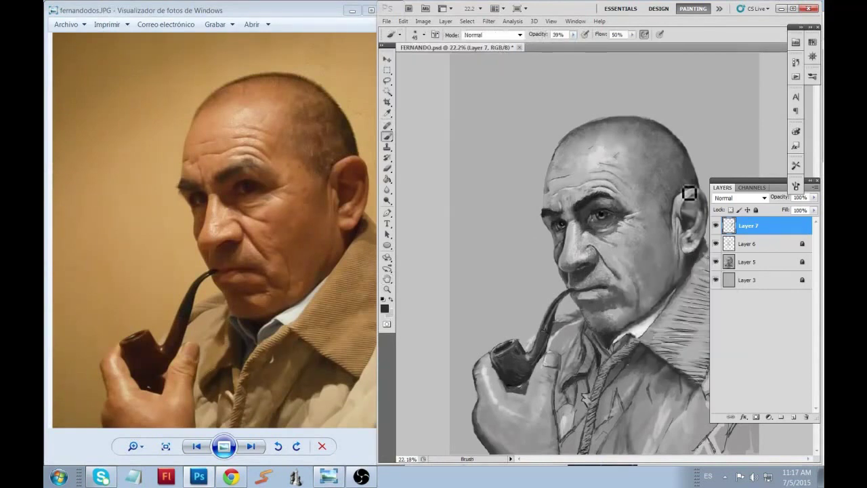
Step: Restore full brush opacity, merge Layer 7 down into Layer 6, and lock Layer 5
{"action": "key", "text": "0"}
{"action": "right_click", "coordinate": [662, 323]}
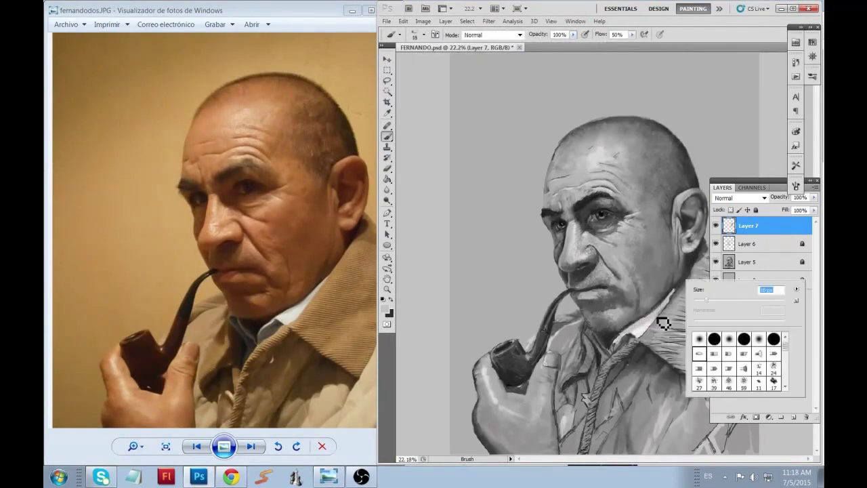
{"action": "key", "text": "Escape"}
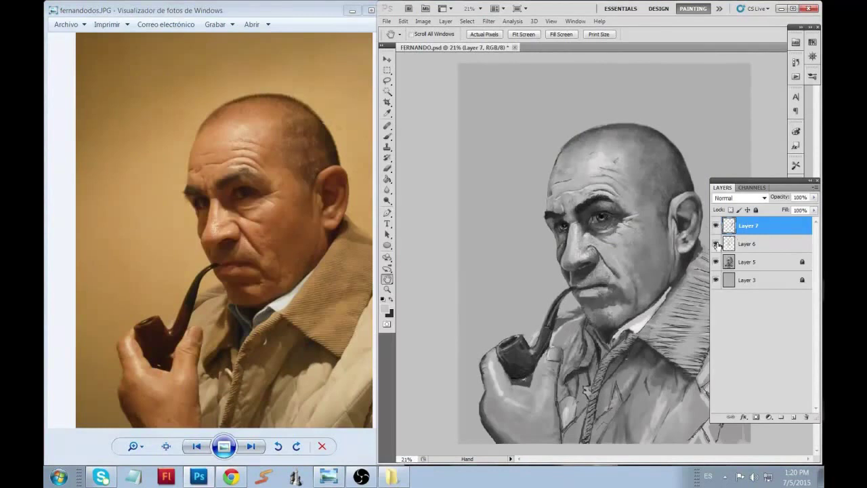
{"action": "right_click", "coordinate": [748, 234]}
{"action": "left_click", "coordinate": [739, 271]}
{"action": "left_click", "coordinate": [759, 231]}
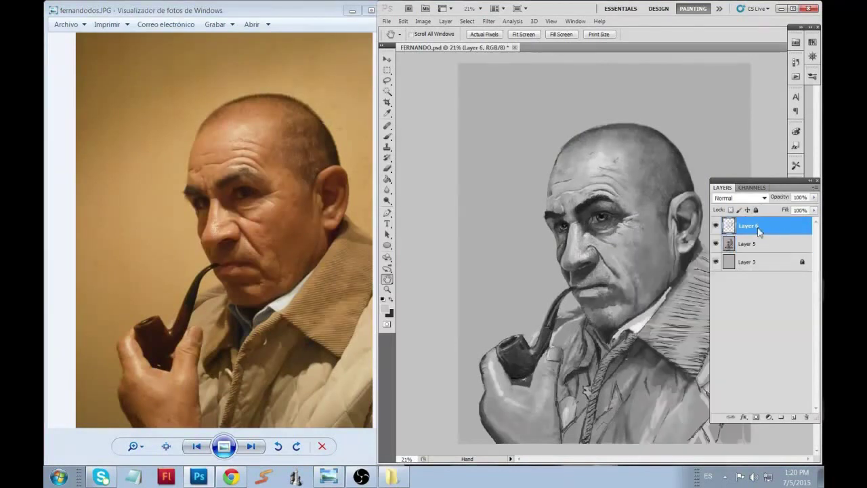
{"action": "left_click", "coordinate": [752, 243]}
{"action": "left_click", "coordinate": [756, 209]}
{"action": "left_click", "coordinate": [752, 225]}
Step: Bring the pipe bowl and hand into view alongside the reference photo
{"action": "scroll", "coordinate": [546, 242], "scroll_direction": "up", "scroll_amount": 2}
{"action": "scroll", "coordinate": [546, 241], "scroll_direction": "up", "scroll_amount": 1}
{"action": "scroll", "coordinate": [541, 271], "scroll_direction": "up", "scroll_amount": 1}
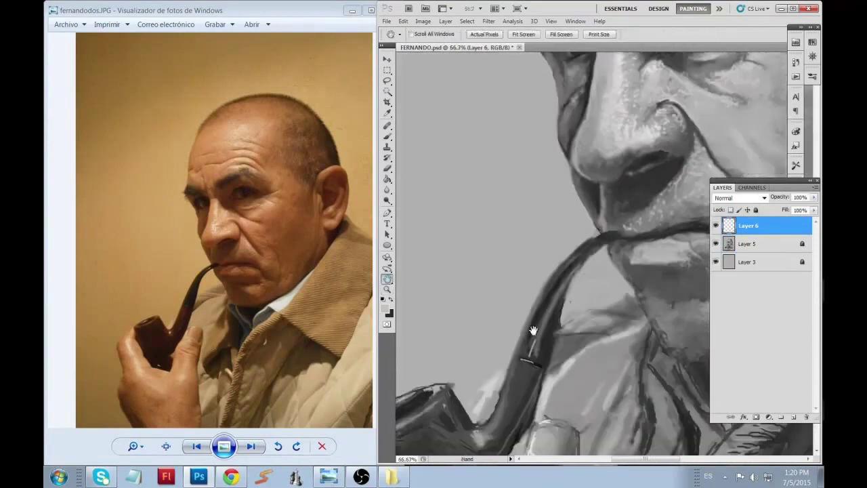
{"action": "left_click_drag", "start_coordinate": [533, 330], "coordinate": [564, 183]}
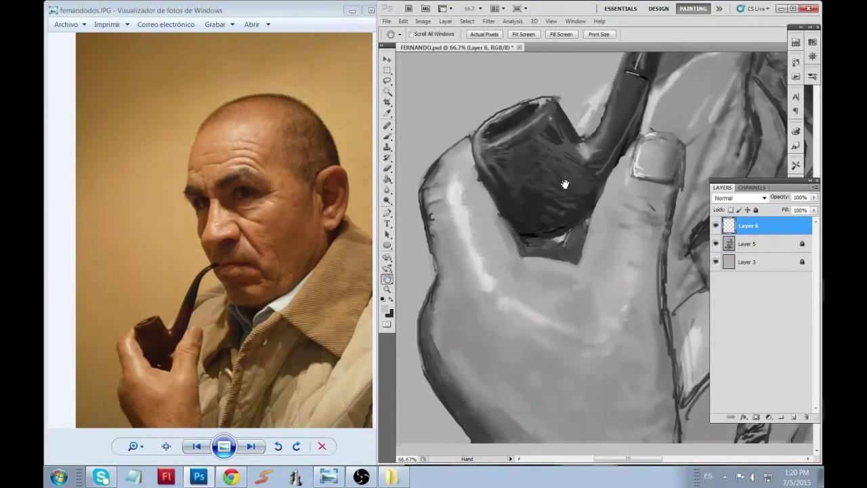
{"action": "left_click", "coordinate": [220, 348]}
{"action": "left_click", "coordinate": [720, 242]}
{"action": "key", "text": "b"}
{"action": "left_click", "coordinate": [223, 271]}
{"action": "scroll", "coordinate": [237, 251], "scroll_direction": "up", "scroll_amount": 3}
{"action": "scroll", "coordinate": [145, 451], "scroll_direction": "down", "scroll_amount": 2}
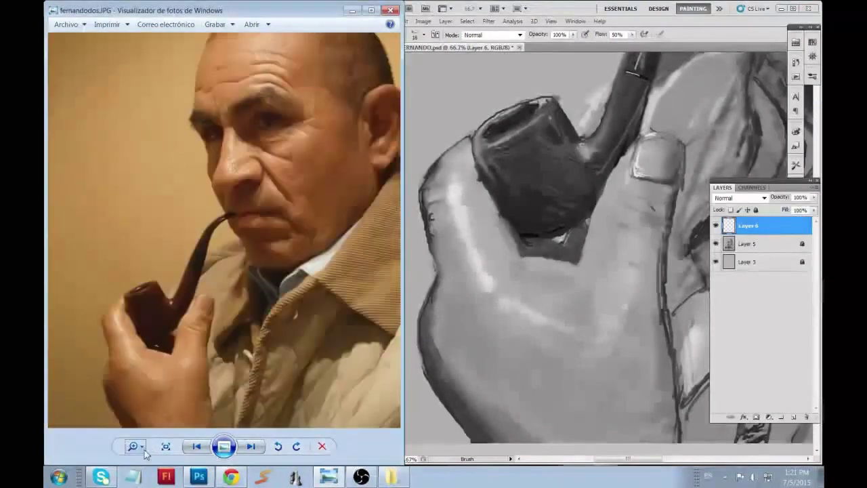
{"action": "left_click", "coordinate": [452, 314]}
{"action": "key", "text": "h"}
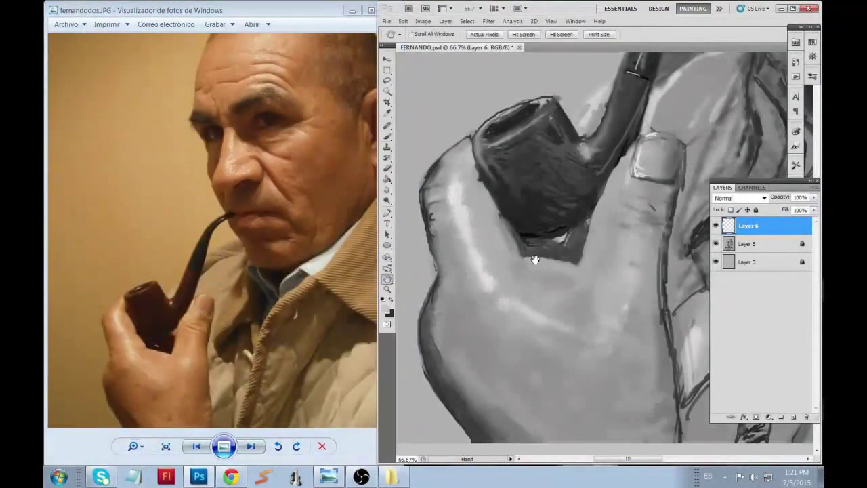
{"action": "left_click_drag", "start_coordinate": [528, 271], "coordinate": [534, 260]}
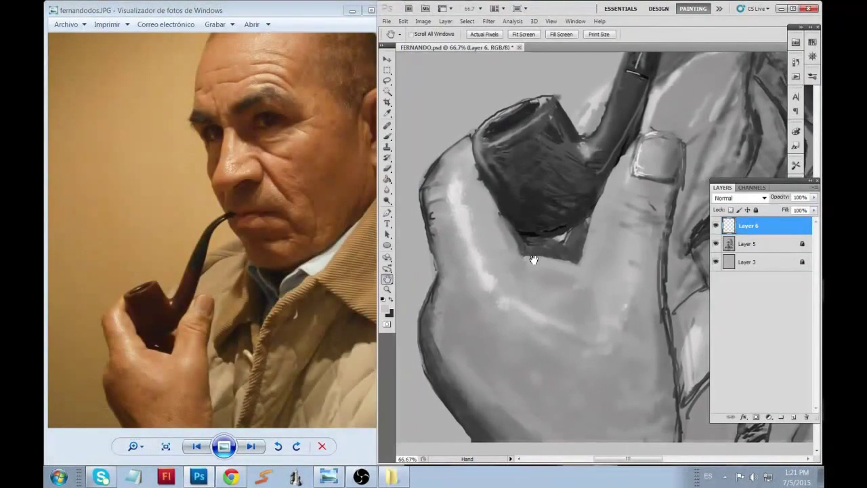
Step: Sample the pipe's dark tone and darken the lower-left edge of the pipe bowl
{"action": "left_click", "coordinate": [387, 136]}
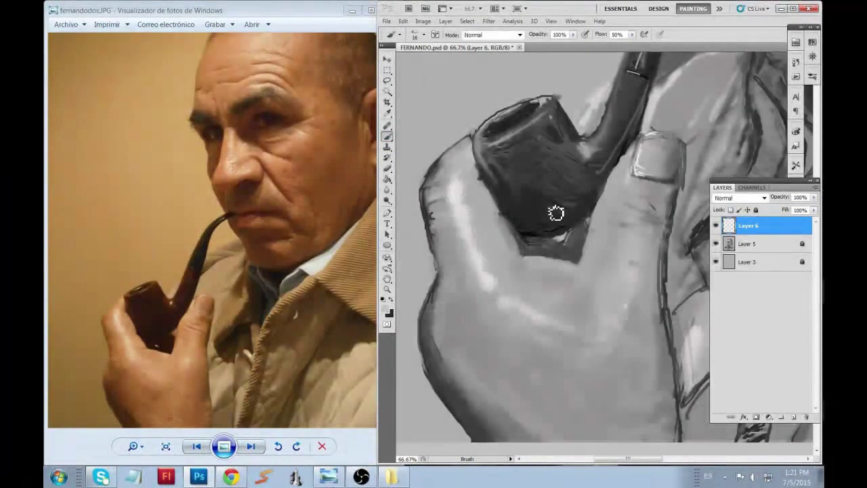
{"action": "left_click", "coordinate": [509, 206], "text": "alt"}
{"action": "left_click_drag", "start_coordinate": [492, 188], "coordinate": [503, 211]}
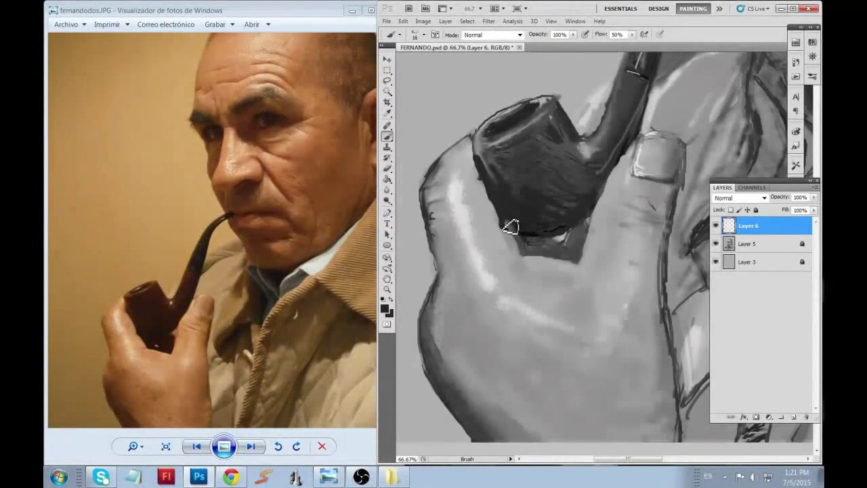
Step: Compare the whole portrait with the full reference photo, then zoom back in on the hand and pipe
{"action": "key", "text": "ctrl+0"}
{"action": "left_click", "coordinate": [133, 446]}
{"action": "left_click_drag", "start_coordinate": [135, 417], "coordinate": [135, 450]}
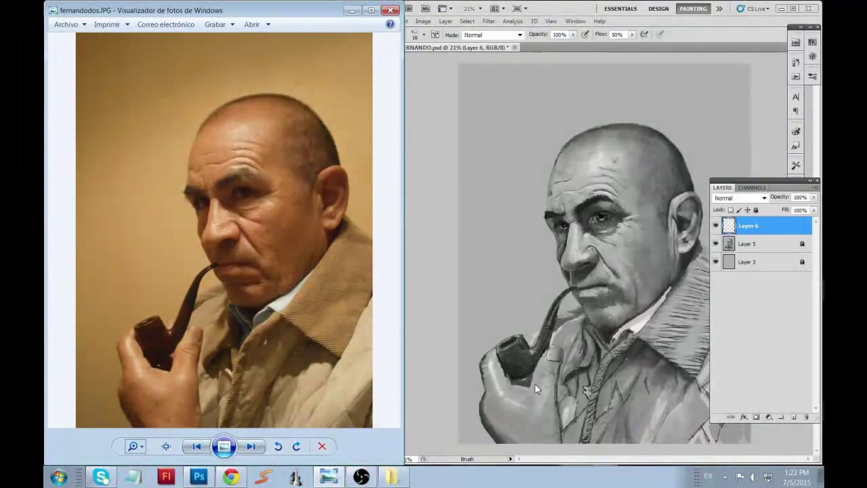
{"action": "left_click", "coordinate": [543, 292]}
{"action": "key", "text": "z"}
{"action": "mouse_move", "coordinate": [451, 292]}
{"action": "left_mouse_down"}
{"action": "mouse_move", "coordinate": [503, 291]}
{"action": "mouse_move", "coordinate": [523, 330]}
{"action": "left_mouse_up"}
{"action": "scroll", "coordinate": [524, 330], "scroll_direction": "down", "scroll_amount": 5}
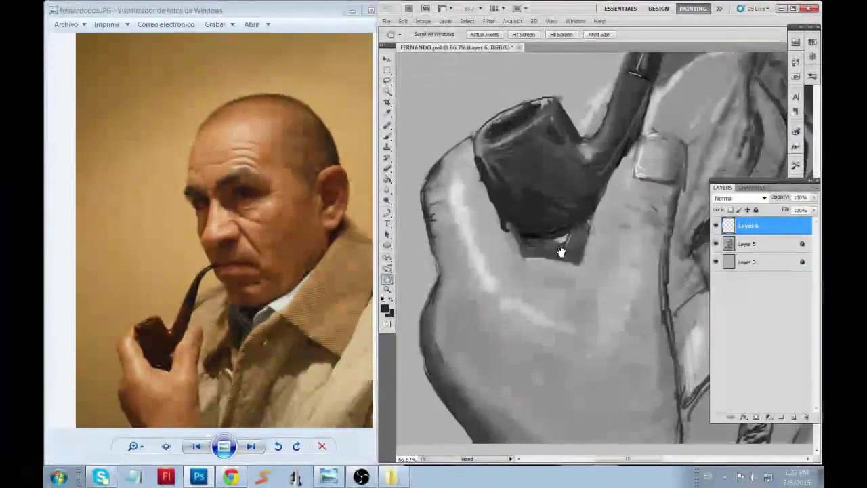
{"action": "left_click_drag", "start_coordinate": [558, 257], "coordinate": [560, 252]}
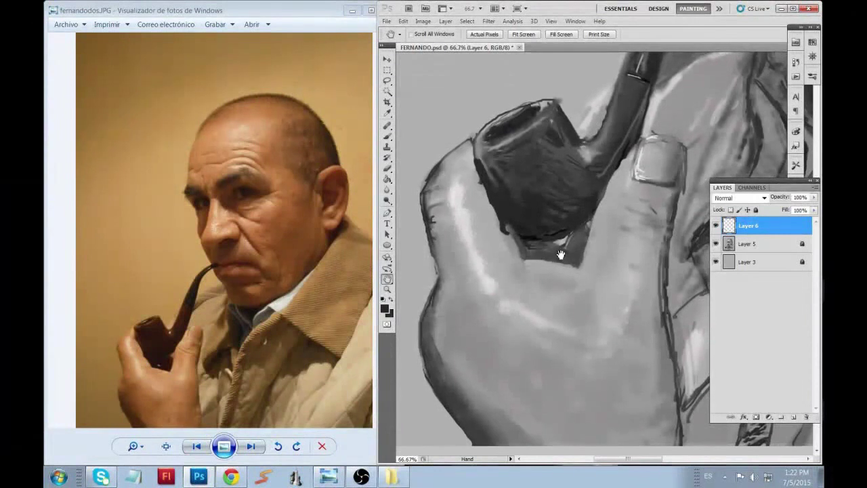
{"action": "key", "text": "b"}
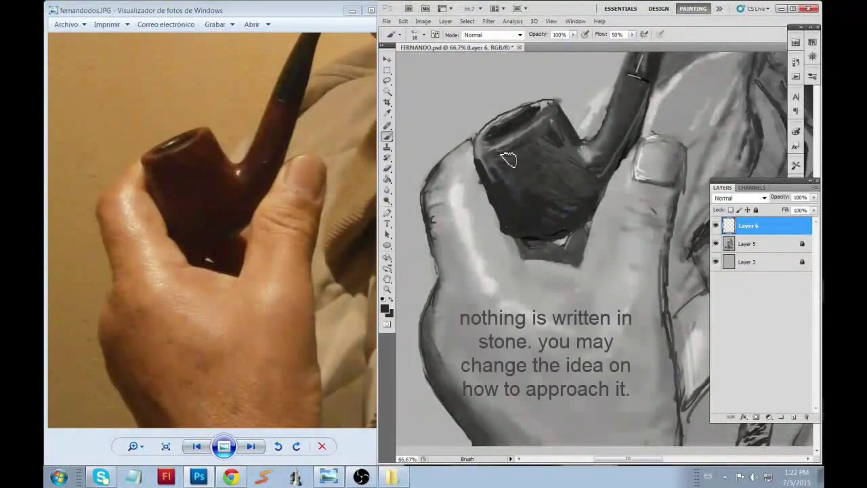
Step: Paint light highlights along the pipe-bowl rim and shank with a small brush
{"action": "key", "text": "bracketleft"}
{"action": "key", "text": "bracketleft"}
{"action": "key", "text": "bracketleft"}
{"action": "key", "text": "x"}
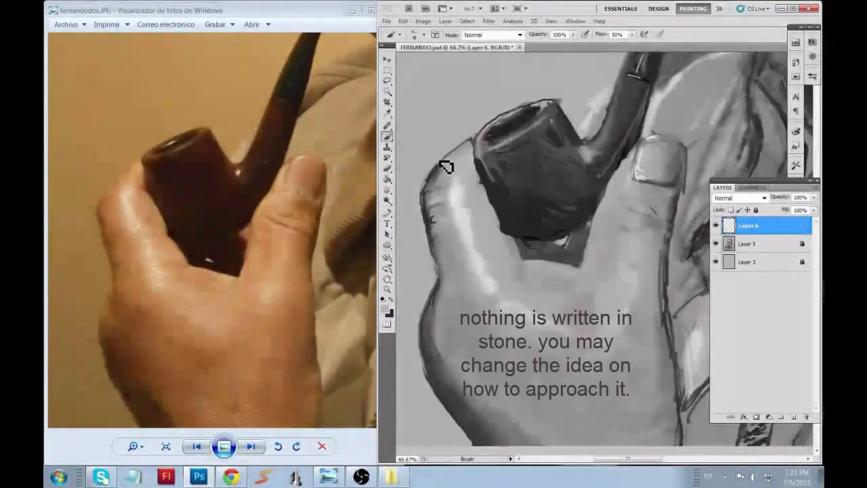
{"action": "left_click_drag", "start_coordinate": [481, 143], "coordinate": [559, 101]}
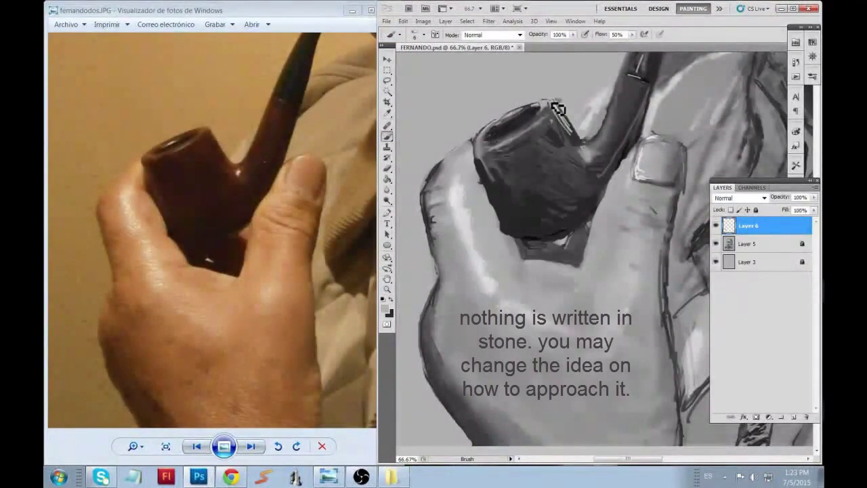
{"action": "key", "text": "bracketright"}
{"action": "key", "text": "bracketright"}
{"action": "key", "text": "bracketright"}
{"action": "left_click_drag", "start_coordinate": [562, 132], "coordinate": [593, 149]}
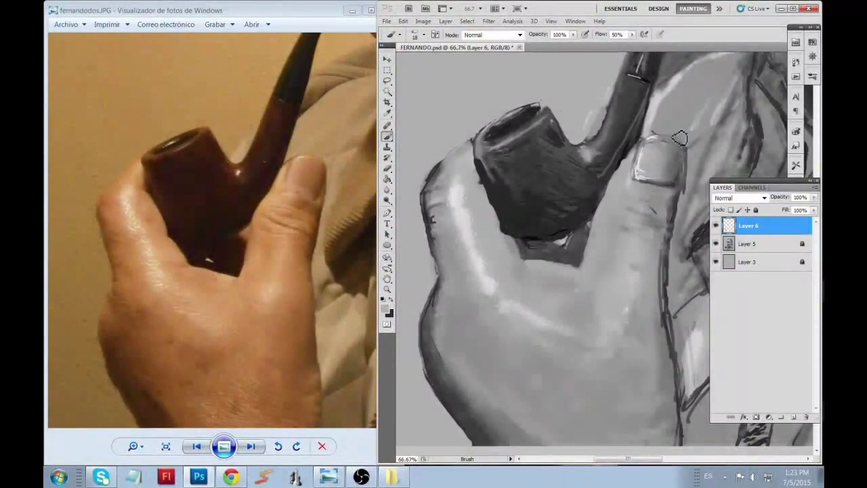
Step: Highlight the top of the thumbnail with a 13 px light brush
{"action": "right_click", "coordinate": [655, 106]}
{"action": "left_click_drag", "start_coordinate": [677, 116], "coordinate": [660, 115]}
{"action": "key", "text": "Return"}
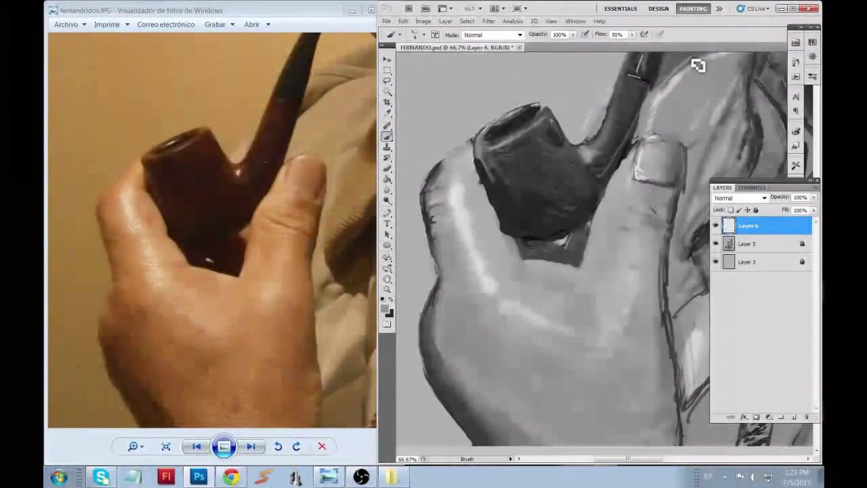
{"action": "right_click", "coordinate": [665, 82]}
{"action": "left_click_drag", "start_coordinate": [688, 121], "coordinate": [693, 120]}
{"action": "key", "text": "Return"}
{"action": "left_click_drag", "start_coordinate": [649, 143], "coordinate": [669, 136]}
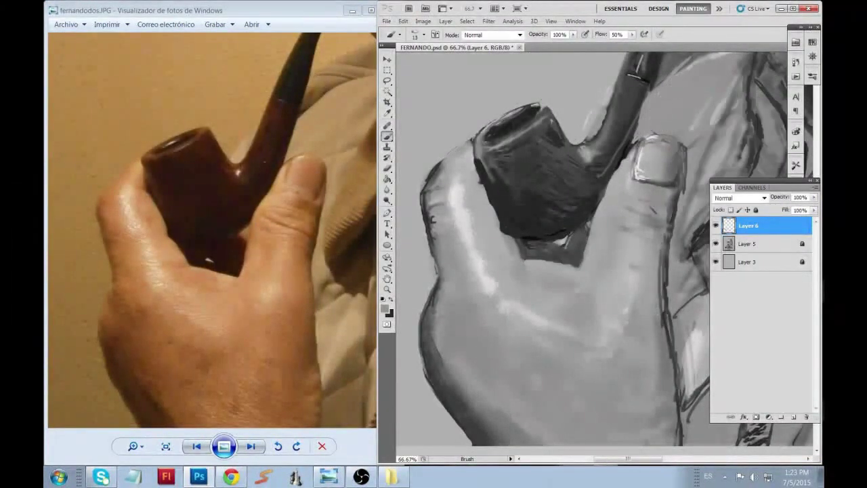
Step: Darken the pipe stem's left side and the top of the bowl with a sampled dark tone at 8 px
{"action": "left_click", "coordinate": [620, 118], "text": "alt"}
{"action": "mouse_move", "coordinate": [619, 122]}
{"action": "left_mouse_down"}
{"action": "mouse_move", "coordinate": [611, 135]}
{"action": "mouse_move", "coordinate": [612, 116]}
{"action": "mouse_move", "coordinate": [648, 100]}
{"action": "left_mouse_up"}
{"action": "right_click", "coordinate": [648, 100]}
{"action": "double_click", "coordinate": [639, 145]}
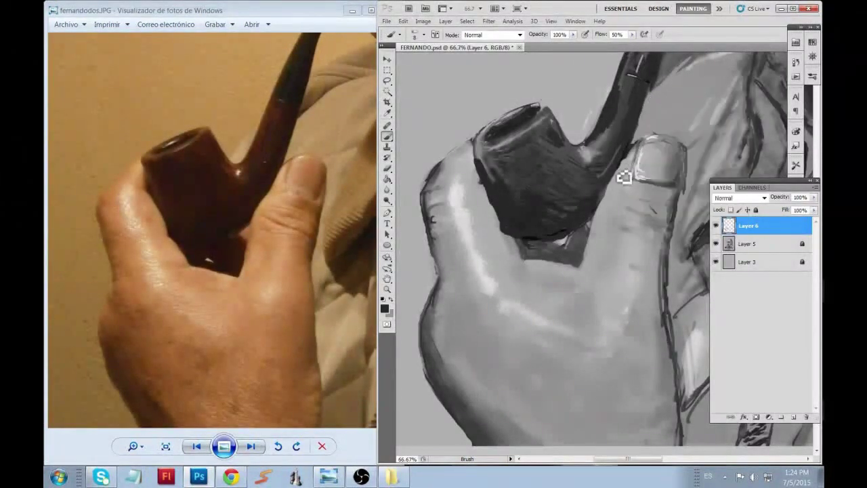
{"action": "mouse_move", "coordinate": [487, 144]}
{"action": "left_mouse_down"}
{"action": "mouse_move", "coordinate": [508, 155]}
{"action": "mouse_move", "coordinate": [527, 139]}
{"action": "mouse_move", "coordinate": [518, 161]}
{"action": "mouse_move", "coordinate": [483, 155]}
{"action": "mouse_move", "coordinate": [497, 180]}
{"action": "left_mouse_up"}
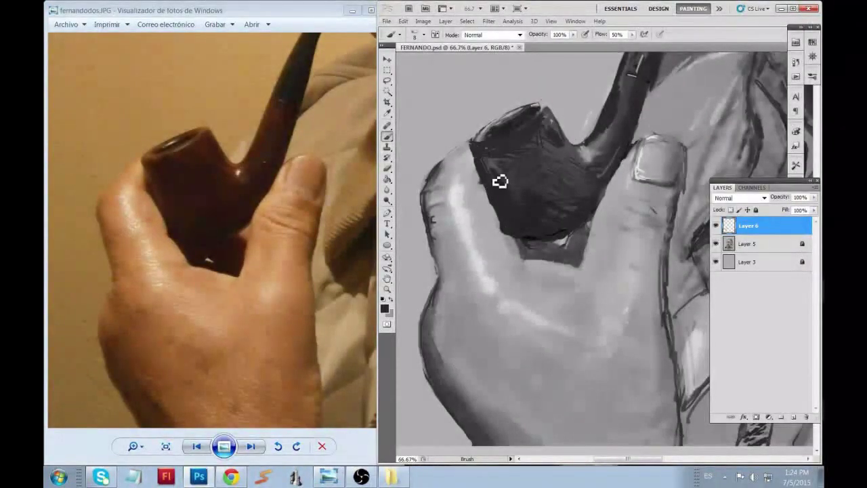
{"action": "left_click", "coordinate": [386, 46]}
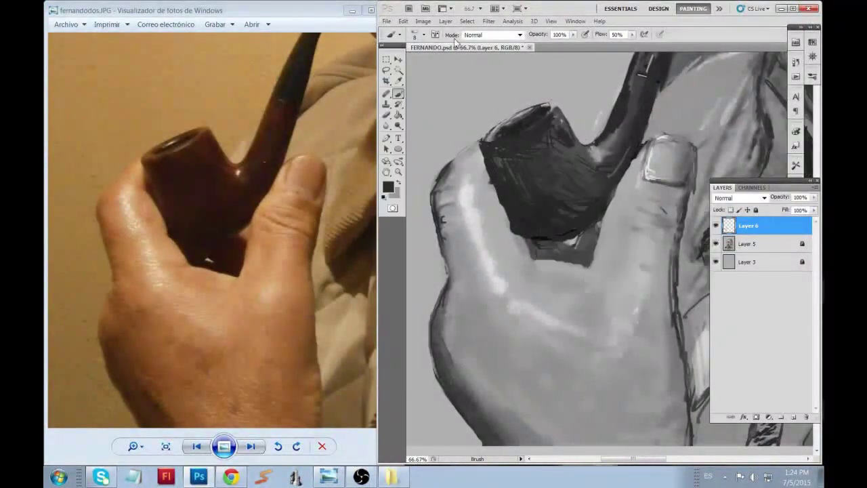
Step: Fill the pipe stem and upper bowl dark, then add light marks along the stem with a 15 px square brush
{"action": "left_click", "coordinate": [792, 8]}
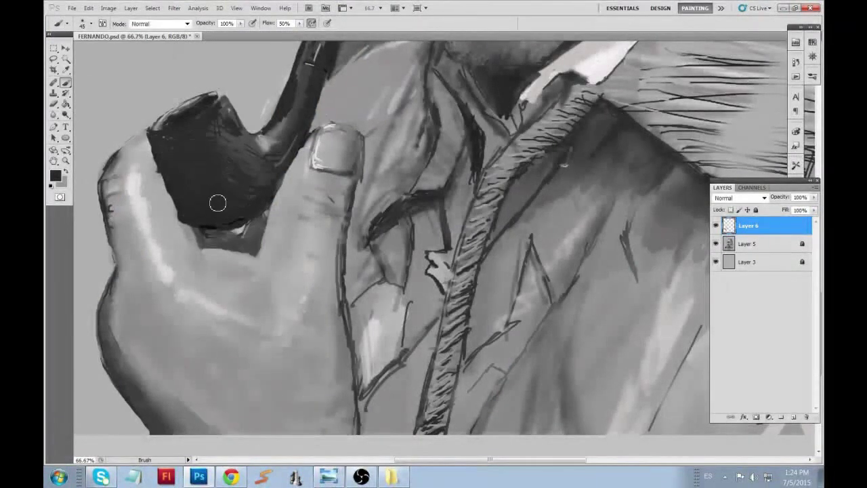
{"action": "mouse_move", "coordinate": [239, 215]}
{"action": "left_mouse_down"}
{"action": "mouse_move", "coordinate": [287, 107]}
{"action": "mouse_move", "coordinate": [218, 140]}
{"action": "left_mouse_up"}
{"action": "key", "text": "x"}
{"action": "right_click", "coordinate": [217, 140]}
{"action": "left_click", "coordinate": [232, 219]}
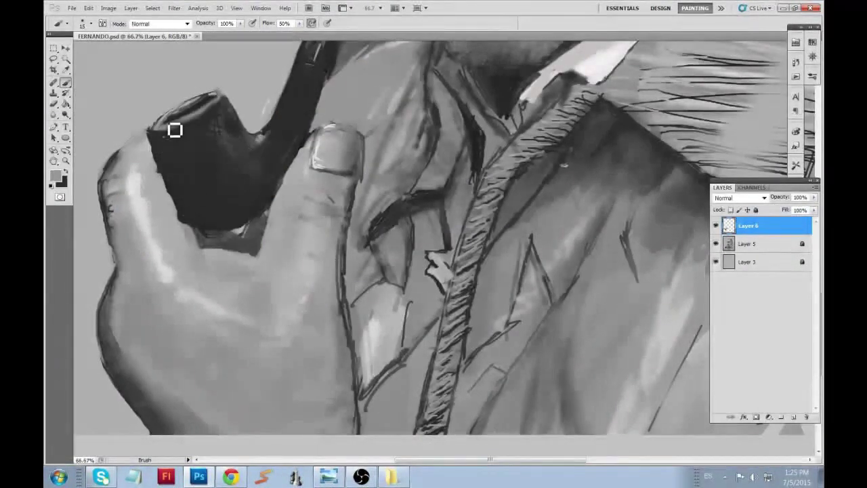
{"action": "left_click", "coordinate": [794, 8]}
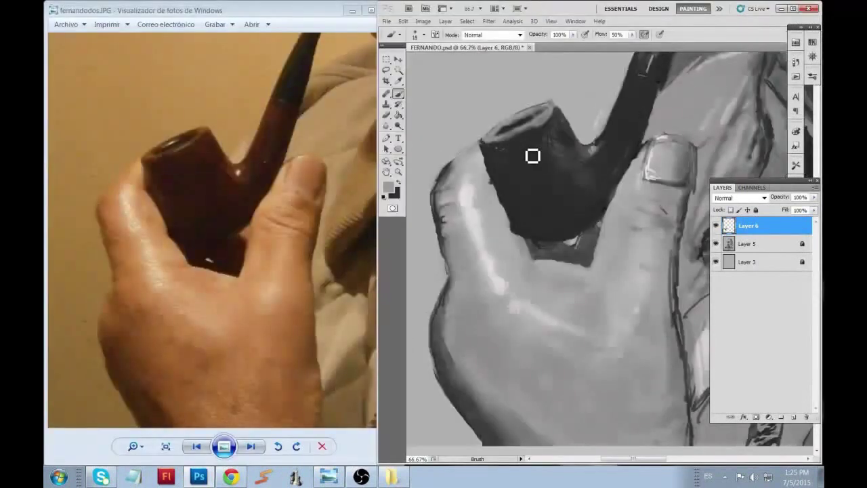
{"action": "left_click_drag", "start_coordinate": [529, 155], "coordinate": [542, 164]}
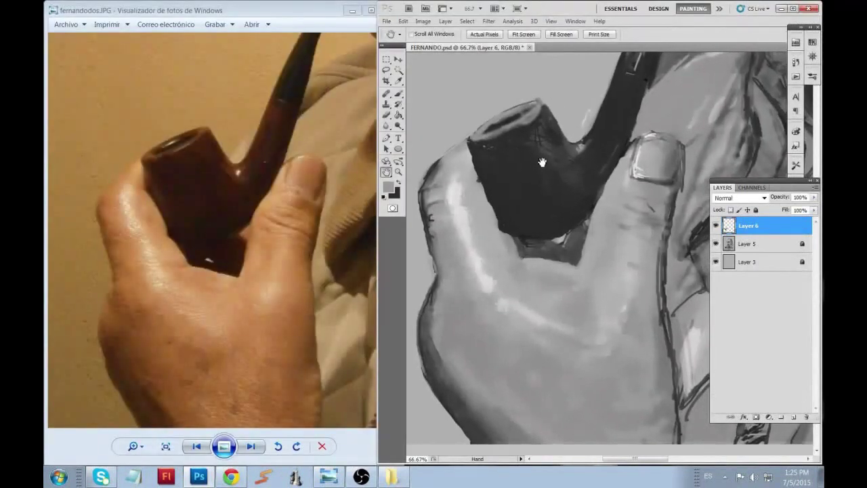
{"action": "key", "text": "b"}
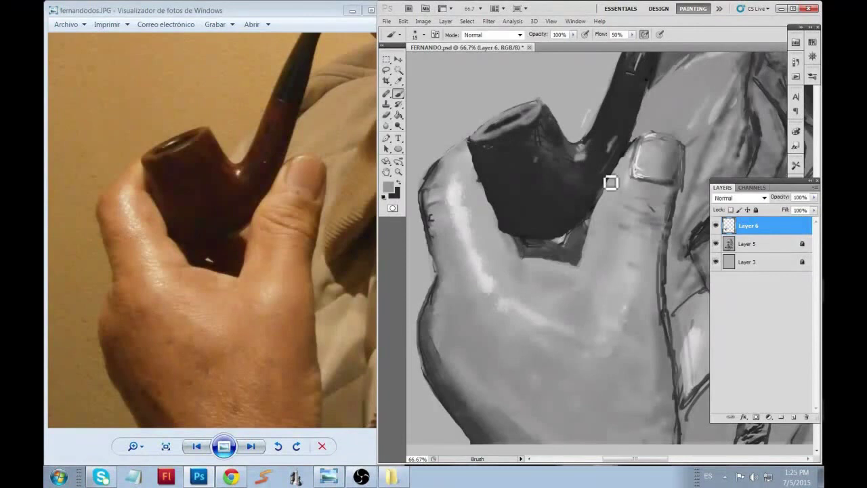
{"action": "mouse_move", "coordinate": [640, 77]}
{"action": "left_mouse_down"}
{"action": "mouse_move", "coordinate": [625, 157]}
{"action": "mouse_move", "coordinate": [599, 153]}
{"action": "mouse_move", "coordinate": [626, 62]}
{"action": "left_mouse_up"}
Step: Refine the stem edge with a 9 px grey brush and lighten the hand's left edge
{"action": "key", "text": "x"}
{"action": "right_click", "coordinate": [621, 134]}
{"action": "key", "text": "Escape"}
{"action": "right_click", "coordinate": [627, 112]}
{"action": "key", "text": "Return"}
{"action": "left_click", "coordinate": [587, 147], "text": "alt"}
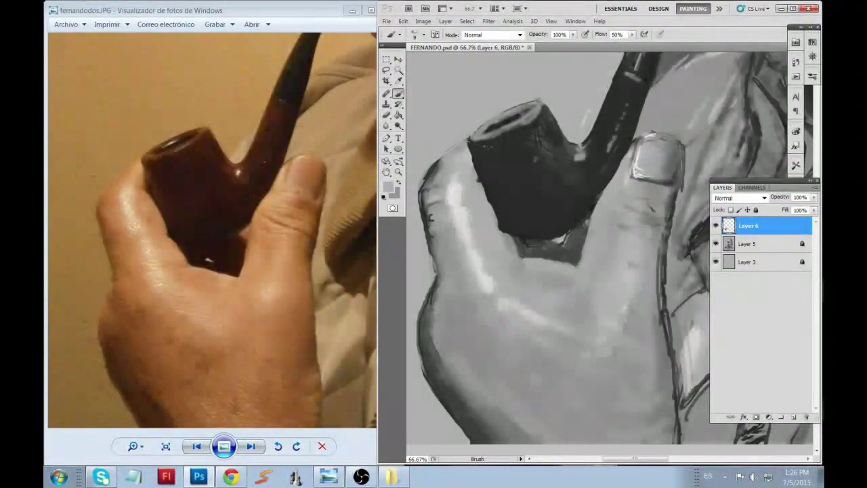
{"action": "left_click", "coordinate": [441, 158], "text": "alt"}
{"action": "left_click_drag", "start_coordinate": [440, 160], "coordinate": [430, 182]}
Step: Shade the hand's left edge in light and dark greys, and shade beneath the pipe bowl
{"action": "left_click", "coordinate": [472, 144], "text": "alt"}
{"action": "left_click_drag", "start_coordinate": [423, 223], "coordinate": [442, 404]}
{"action": "left_click", "coordinate": [429, 363], "text": "alt"}
{"action": "left_click_drag", "start_coordinate": [427, 359], "coordinate": [487, 453]}
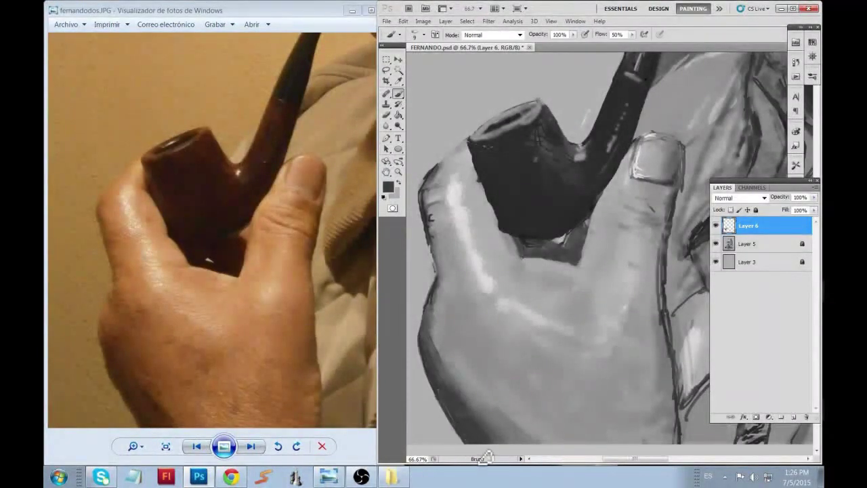
{"action": "left_click_drag", "start_coordinate": [440, 293], "coordinate": [460, 285]}
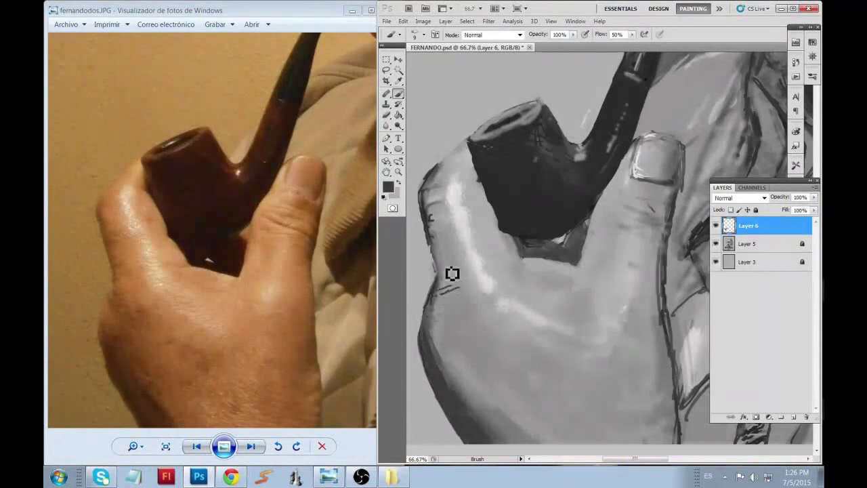
{"action": "left_click_drag", "start_coordinate": [434, 190], "coordinate": [466, 170]}
{"action": "mouse_move", "coordinate": [546, 257]}
{"action": "left_mouse_down"}
{"action": "mouse_move", "coordinate": [535, 265]}
{"action": "mouse_move", "coordinate": [584, 286]}
{"action": "mouse_move", "coordinate": [598, 225]}
{"action": "left_mouse_up"}
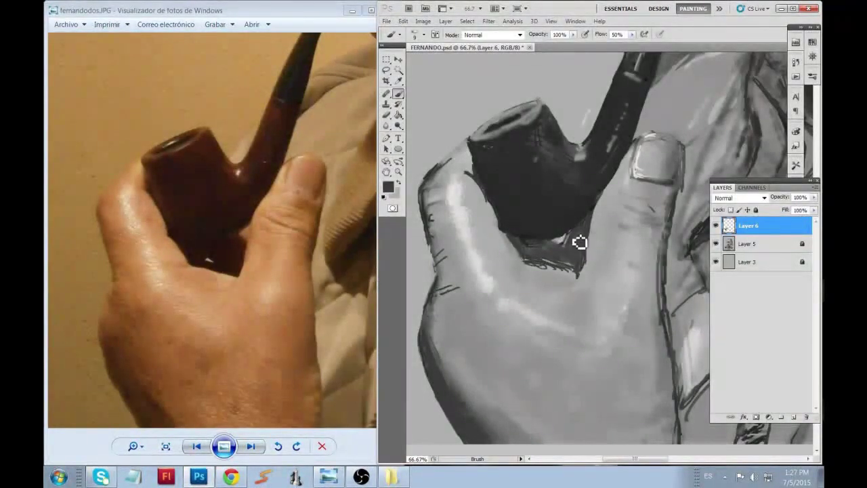
Step: With airbrush build-up on, darken the bowl's rim and lower edge, then the lower hand at 80 px
{"action": "right_click", "coordinate": [563, 263]}
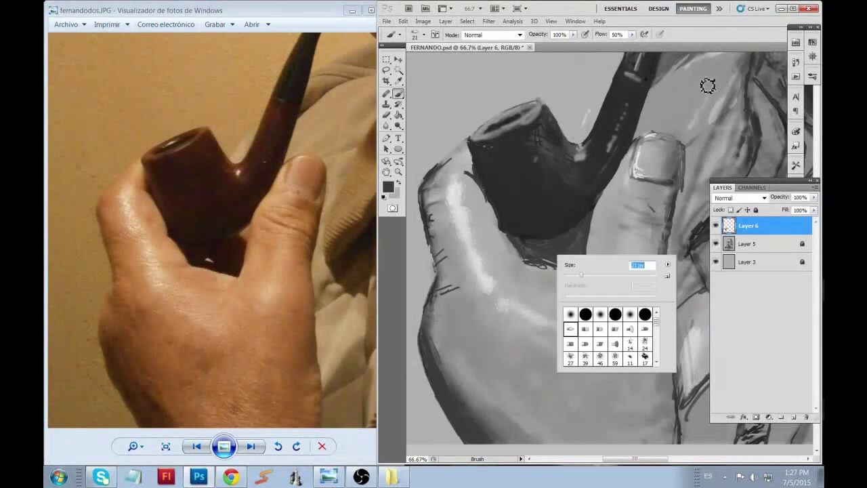
{"action": "key", "text": "Return"}
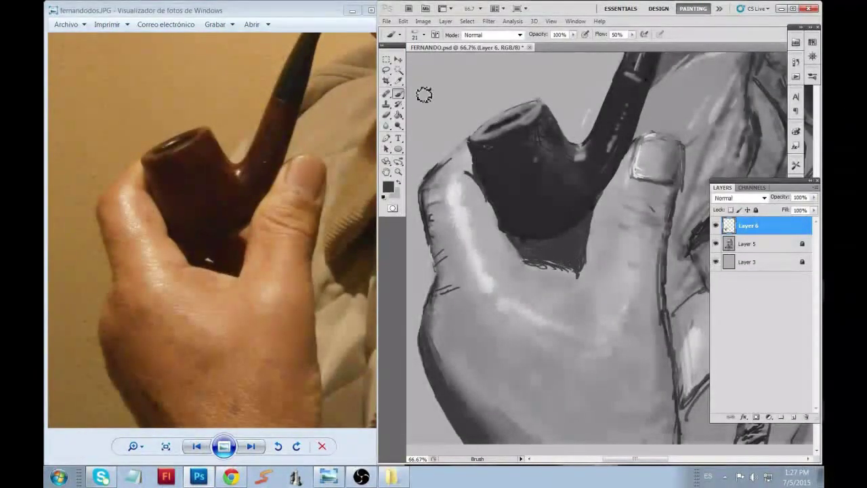
{"action": "left_click", "coordinate": [391, 35]}
{"action": "left_click", "coordinate": [433, 54]}
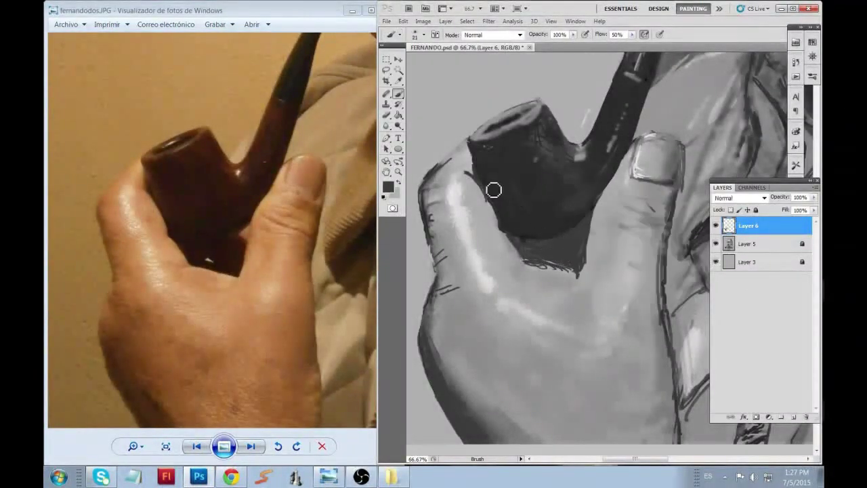
{"action": "mouse_move", "coordinate": [484, 149]}
{"action": "left_mouse_down"}
{"action": "mouse_move", "coordinate": [531, 120]}
{"action": "mouse_move", "coordinate": [549, 146]}
{"action": "left_mouse_up"}
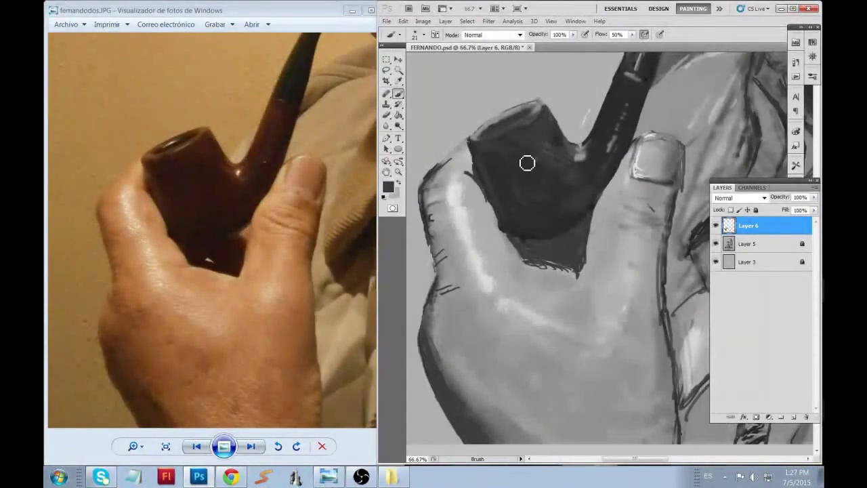
{"action": "left_click_drag", "start_coordinate": [550, 265], "coordinate": [588, 263]}
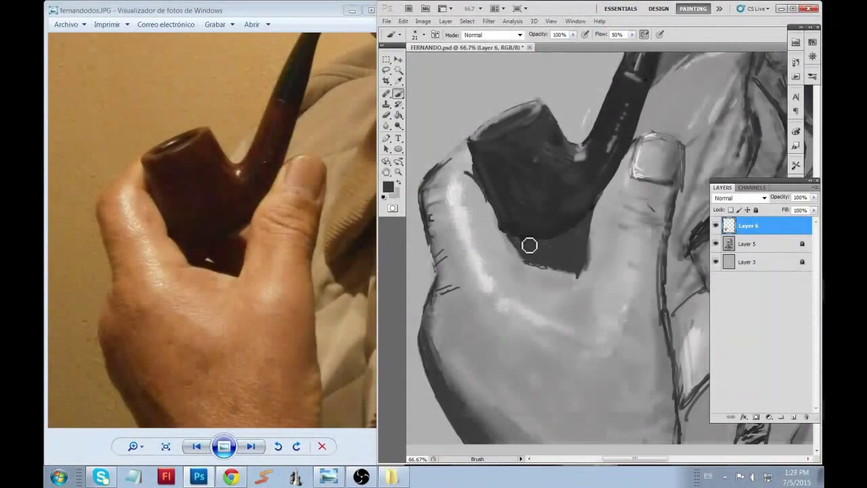
{"action": "right_click", "coordinate": [483, 347]}
{"action": "left_click_drag", "start_coordinate": [467, 406], "coordinate": [535, 426]}
{"action": "mouse_move", "coordinate": [650, 427]}
{"action": "left_mouse_down"}
{"action": "mouse_move", "coordinate": [660, 399]}
{"action": "mouse_move", "coordinate": [652, 250]}
{"action": "mouse_move", "coordinate": [662, 193]}
{"action": "left_mouse_up"}
Step: Set brush flow to 50% and size 21 px, and paint light grey across the finger below the nail
{"action": "key", "text": "shift+5"}
{"action": "right_click", "coordinate": [667, 188]}
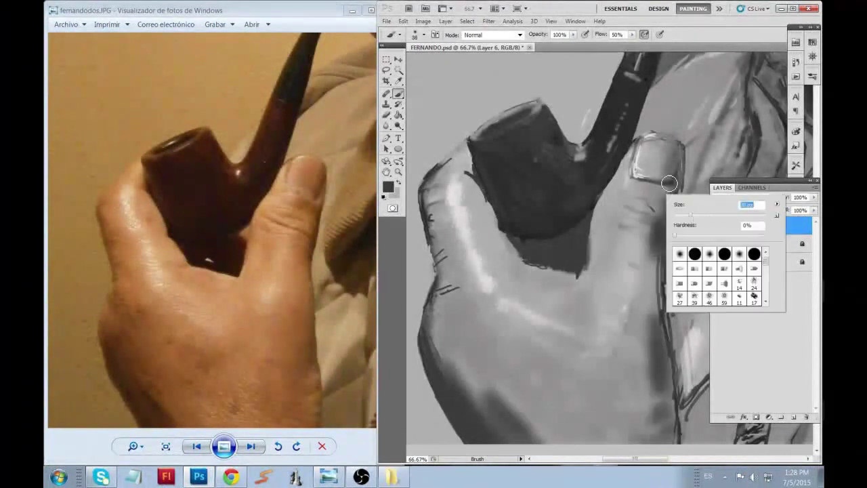
{"action": "type", "text": "21"}
{"action": "key", "text": "Return"}
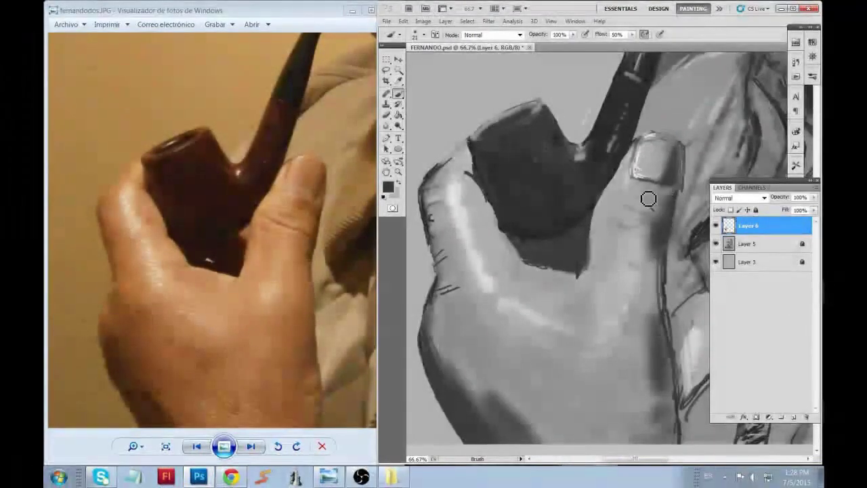
{"action": "key", "text": "x"}
{"action": "left_click_drag", "start_coordinate": [639, 196], "coordinate": [668, 196]}
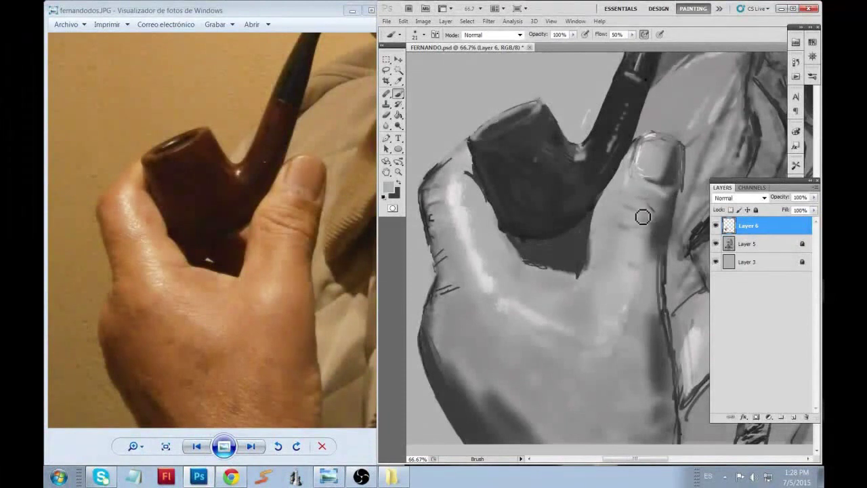
Step: Darken the fingernail's lower and right edges with a 10 px dark grey brush
{"action": "left_click", "coordinate": [388, 187]}
{"action": "left_click", "coordinate": [522, 120]}
{"action": "right_click", "coordinate": [630, 175]}
{"action": "type", "text": "10"}
{"action": "key", "text": "Return"}
{"action": "mouse_move", "coordinate": [660, 156]}
{"action": "left_mouse_down"}
{"action": "mouse_move", "coordinate": [654, 192]}
{"action": "mouse_move", "coordinate": [644, 194]}
{"action": "mouse_move", "coordinate": [648, 209]}
{"action": "mouse_move", "coordinate": [679, 207]}
{"action": "mouse_move", "coordinate": [660, 226]}
{"action": "mouse_move", "coordinate": [632, 215]}
{"action": "mouse_move", "coordinate": [644, 231]}
{"action": "mouse_move", "coordinate": [630, 234]}
{"action": "mouse_move", "coordinate": [625, 253]}
{"action": "left_mouse_up"}
Step: Paint bright highlights on the thumb, the finger's left edge and speckled knuckles at 39 px
{"action": "key", "text": "bracketright"}
{"action": "key", "text": "bracketright"}
{"action": "key", "text": "bracketright"}
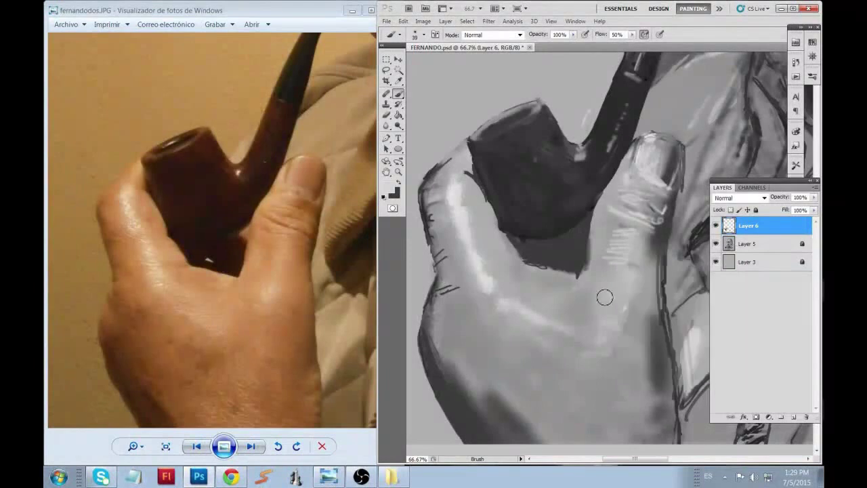
{"action": "left_click", "coordinate": [613, 295]}
{"action": "mouse_move", "coordinate": [461, 230]}
{"action": "left_mouse_down"}
{"action": "mouse_move", "coordinate": [488, 258]}
{"action": "mouse_move", "coordinate": [445, 190]}
{"action": "mouse_move", "coordinate": [474, 264]}
{"action": "left_mouse_up"}
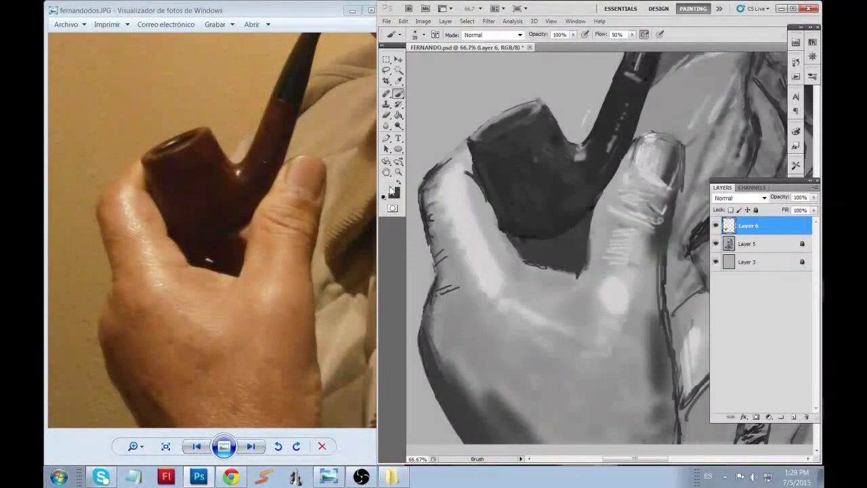
{"action": "left_click", "coordinate": [433, 172], "text": "alt"}
{"action": "mouse_move", "coordinate": [459, 204]}
{"action": "left_mouse_down"}
{"action": "mouse_move", "coordinate": [517, 305]}
{"action": "mouse_move", "coordinate": [610, 349]}
{"action": "left_mouse_up"}
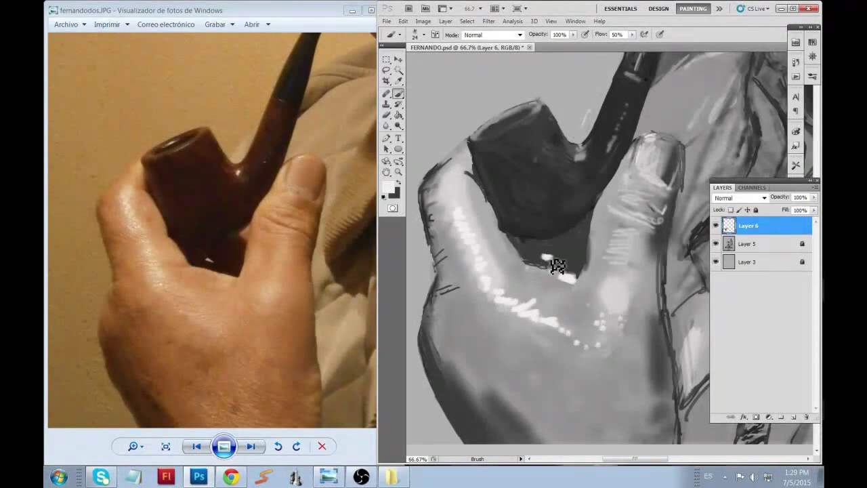
Step: Sample dark and light greys from the painting and choose an 11 px brush preset
{"action": "right_click", "coordinate": [567, 278]}
{"action": "key", "text": "Return"}
{"action": "left_click", "coordinate": [558, 251], "text": "alt"}
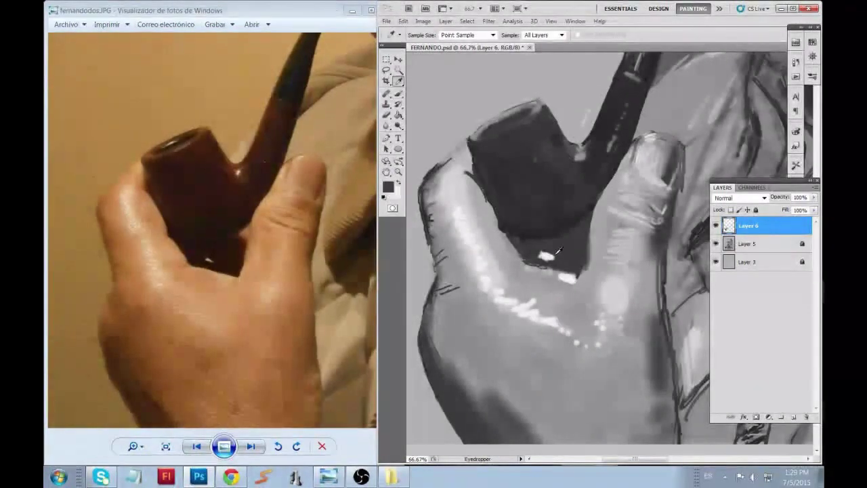
{"action": "right_click", "coordinate": [555, 245]}
{"action": "key", "text": "Return"}
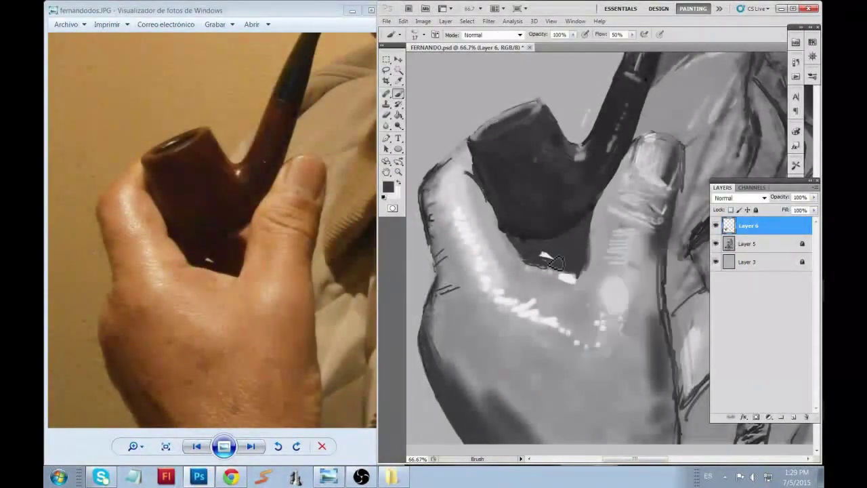
{"action": "left_click", "coordinate": [614, 242], "text": "alt"}
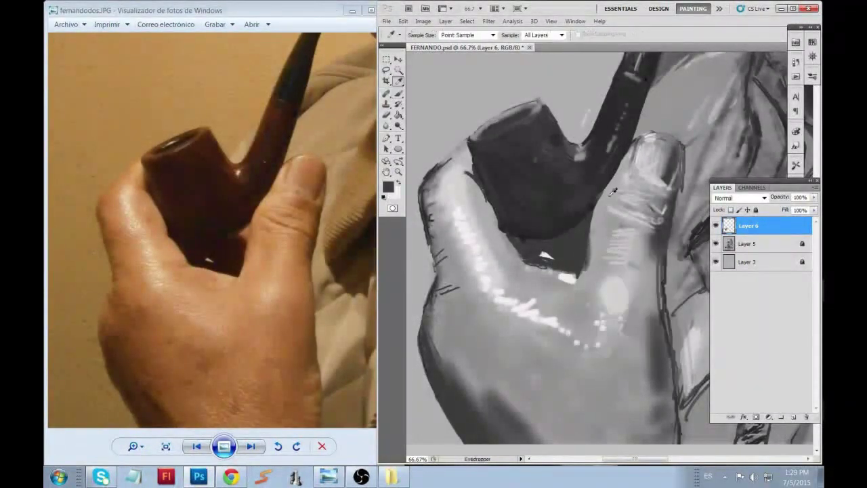
{"action": "left_click", "coordinate": [391, 35]}
{"action": "left_click", "coordinate": [444, 54]}
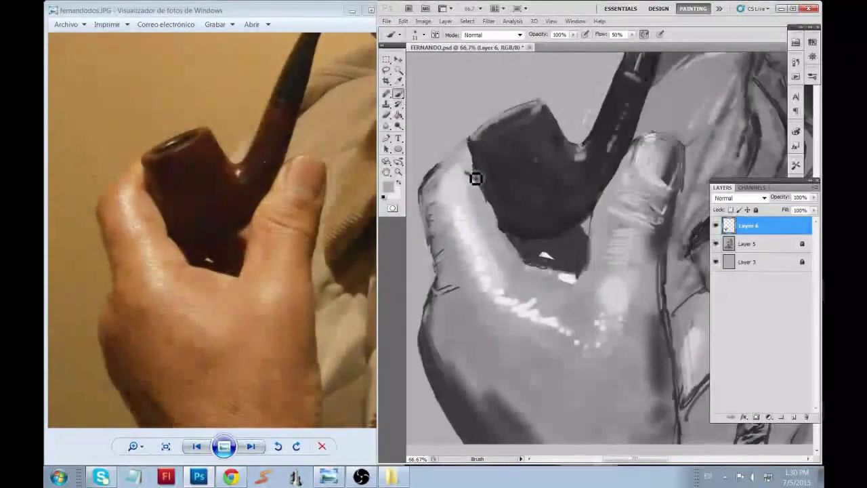
Step: Sample a near-white highlight and paint a short dark grey stroke beside it on the knuckles
{"action": "left_click", "coordinate": [520, 306], "text": "alt"}
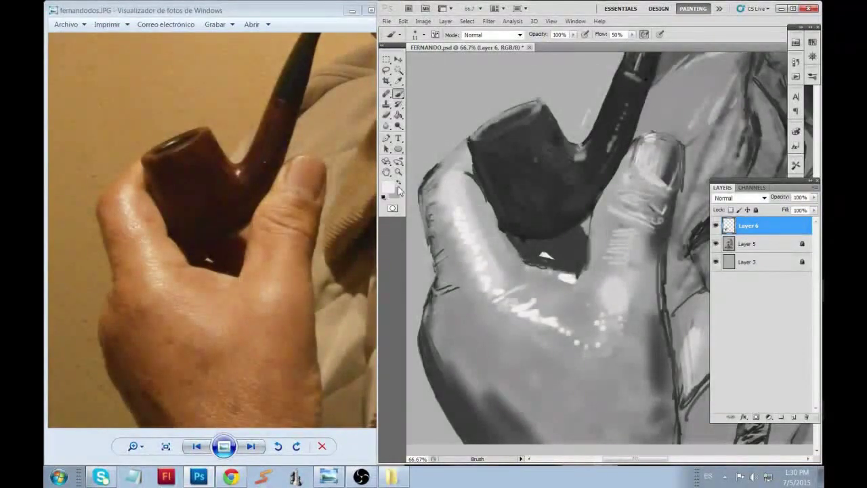
{"action": "left_click", "coordinate": [489, 429], "text": "alt"}
{"action": "right_click", "coordinate": [517, 290]}
{"action": "key", "text": "Escape"}
{"action": "left_click_drag", "start_coordinate": [493, 299], "coordinate": [533, 292]}
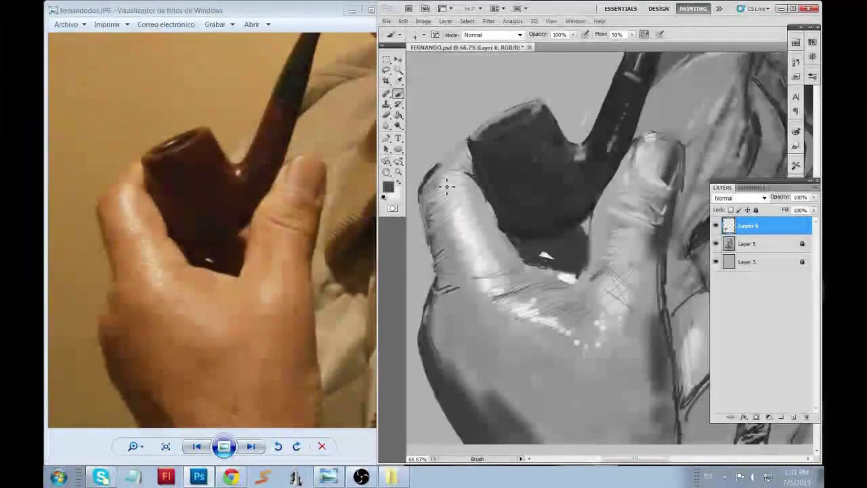
Step: Dab a dark spot on the hand and scribble texture around the thumb tip with a 16 px square brush
{"action": "left_click", "coordinate": [526, 345]}
{"action": "right_click", "coordinate": [530, 353]}
{"action": "double_click", "coordinate": [554, 412]}
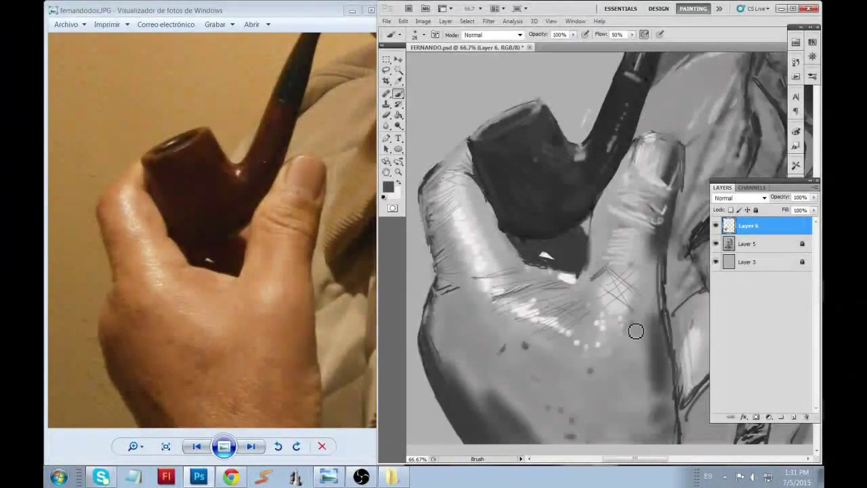
{"action": "right_click", "coordinate": [532, 373]}
{"action": "double_click", "coordinate": [542, 406]}
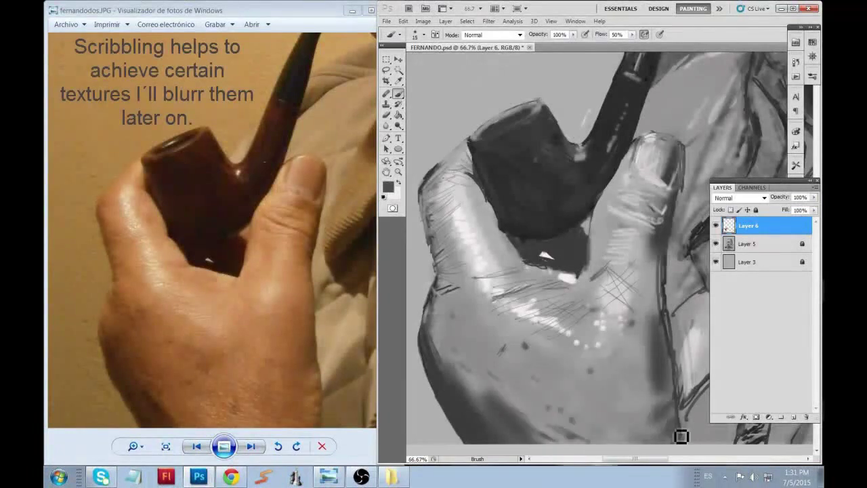
{"action": "mouse_move", "coordinate": [680, 181]}
{"action": "left_mouse_down"}
{"action": "mouse_move", "coordinate": [697, 182]}
{"action": "mouse_move", "coordinate": [688, 161]}
{"action": "mouse_move", "coordinate": [660, 137]}
{"action": "mouse_move", "coordinate": [681, 121]}
{"action": "mouse_move", "coordinate": [731, 124]}
{"action": "mouse_move", "coordinate": [714, 96]}
{"action": "mouse_move", "coordinate": [714, 122]}
{"action": "mouse_move", "coordinate": [659, 110]}
{"action": "mouse_move", "coordinate": [677, 118]}
{"action": "mouse_move", "coordinate": [714, 85]}
{"action": "mouse_move", "coordinate": [653, 187]}
{"action": "mouse_move", "coordinate": [648, 156]}
{"action": "mouse_move", "coordinate": [640, 168]}
{"action": "left_mouse_up"}
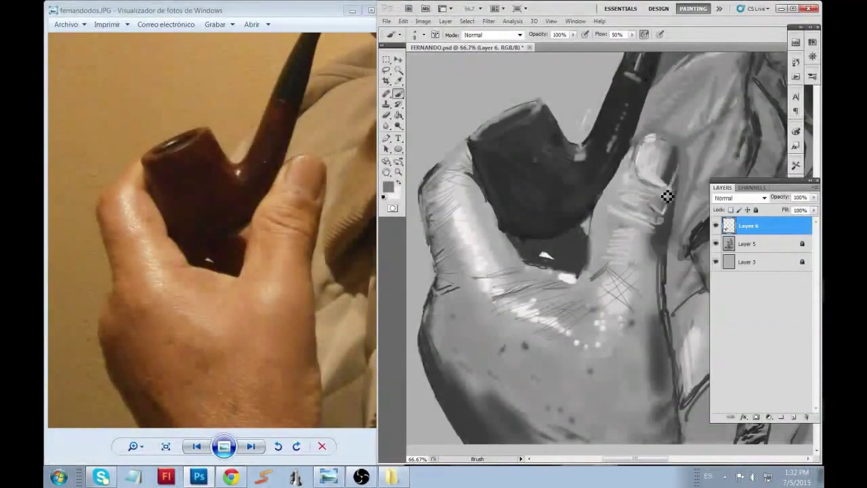
Step: Soften the thumb's right edge, then darken it with near-black paint
{"action": "left_click_drag", "start_coordinate": [667, 195], "coordinate": [677, 187]}
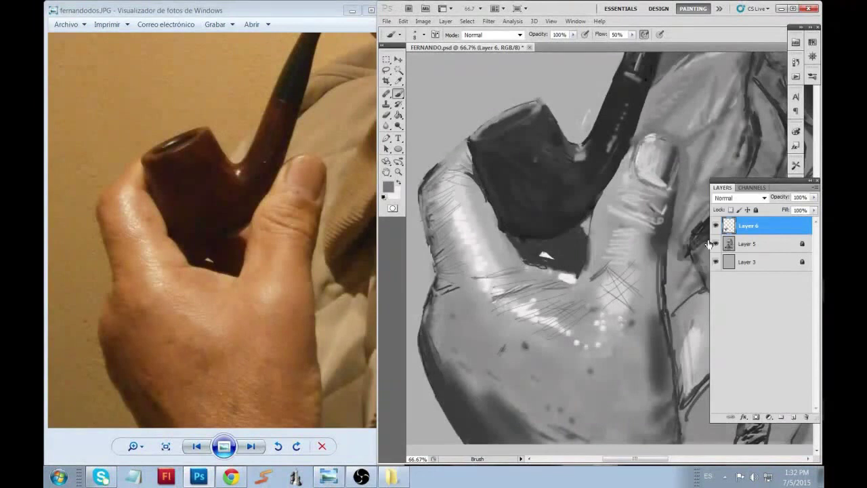
{"action": "left_click", "coordinate": [604, 166], "text": "alt"}
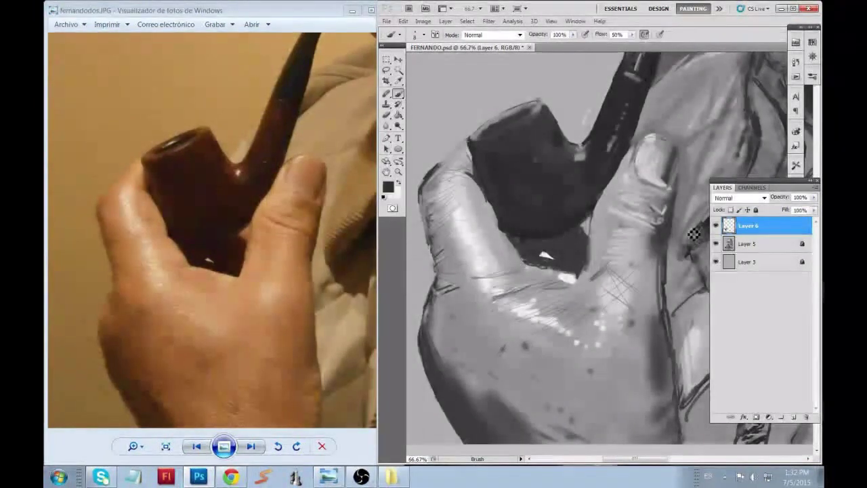
{"action": "mouse_move", "coordinate": [682, 176]}
{"action": "left_mouse_down"}
{"action": "mouse_move", "coordinate": [676, 194]}
{"action": "mouse_move", "coordinate": [668, 176]}
{"action": "left_mouse_up"}
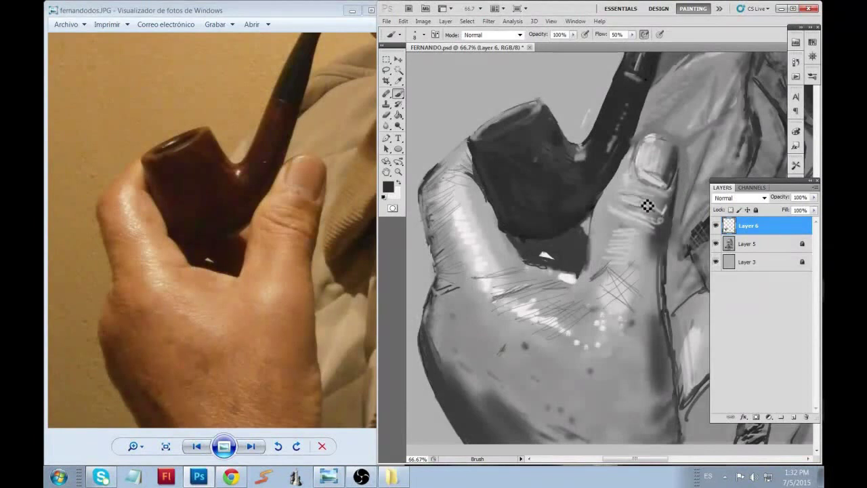
{"action": "right_click", "coordinate": [660, 197]}
{"action": "key", "text": "Escape"}
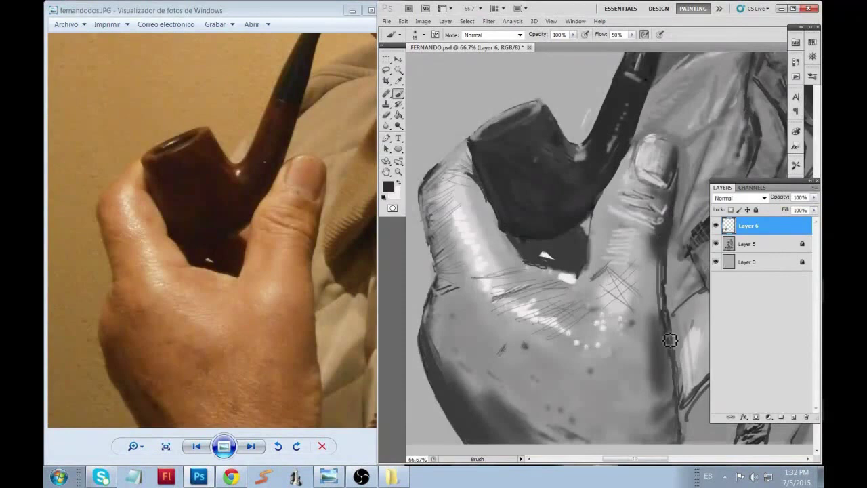
Step: Lighten the finger's right side and lower palm in white, then stroke the hand's left edge dark
{"action": "key", "text": "x"}
{"action": "left_click_drag", "start_coordinate": [662, 264], "coordinate": [658, 317]}
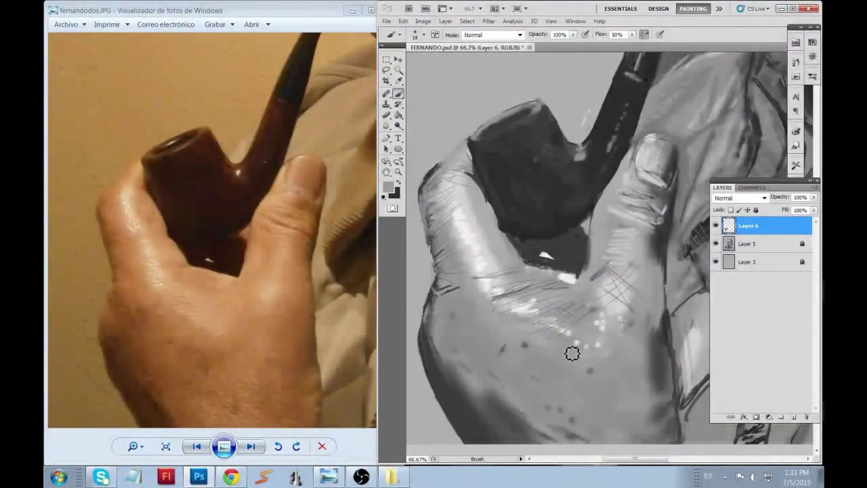
{"action": "mouse_move", "coordinate": [576, 440]}
{"action": "left_mouse_down"}
{"action": "mouse_move", "coordinate": [505, 407]}
{"action": "mouse_move", "coordinate": [492, 421]}
{"action": "mouse_move", "coordinate": [473, 388]}
{"action": "left_mouse_up"}
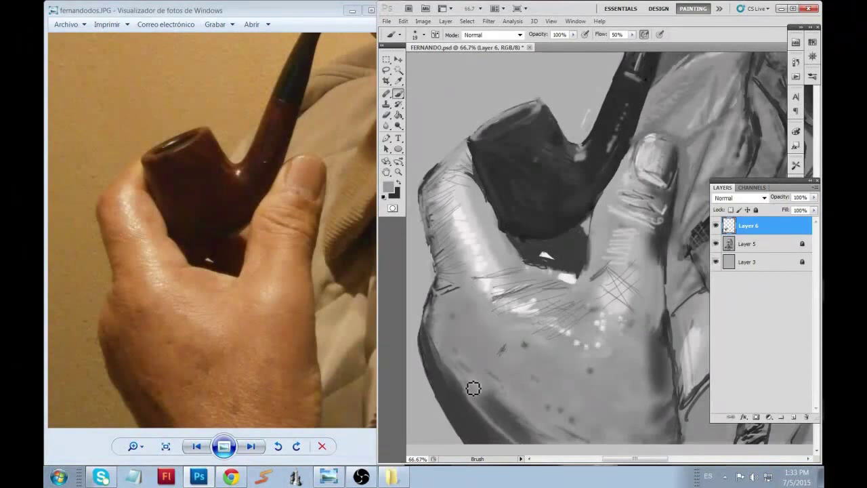
{"action": "right_click", "coordinate": [452, 302]}
{"action": "key", "text": "i"}
{"action": "key", "text": "b"}
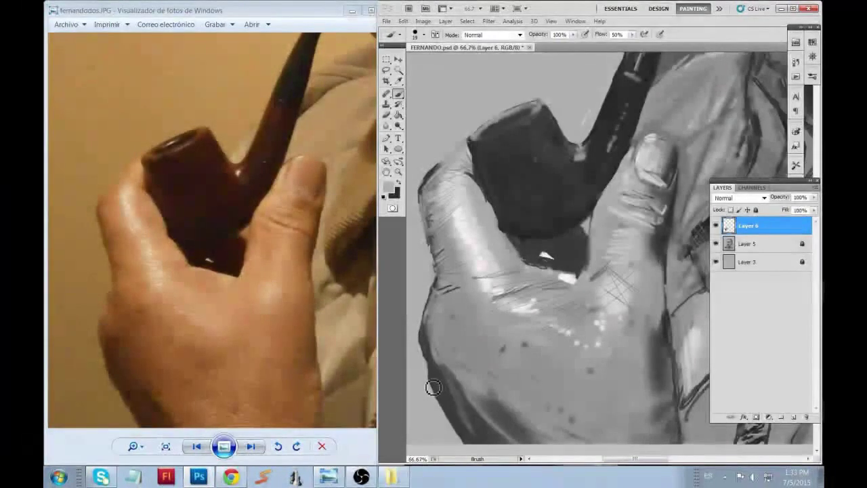
{"action": "key", "text": "x"}
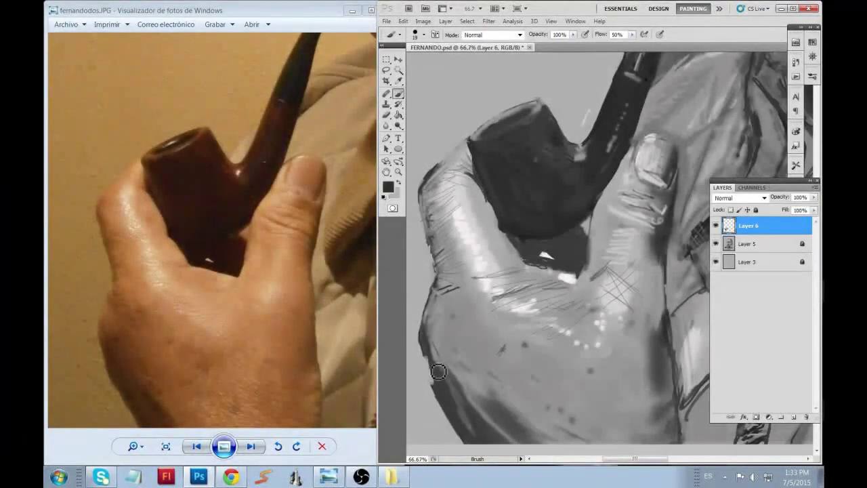
{"action": "left_click_drag", "start_coordinate": [438, 372], "coordinate": [437, 390]}
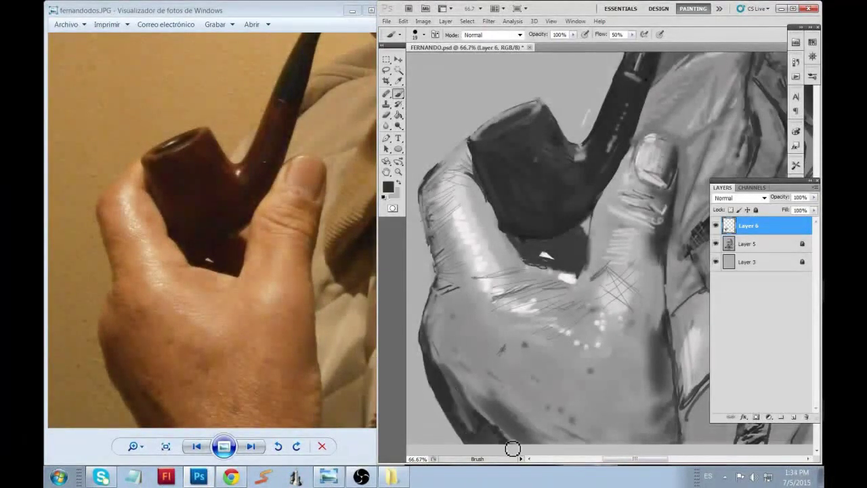
{"action": "right_click", "coordinate": [495, 313]}
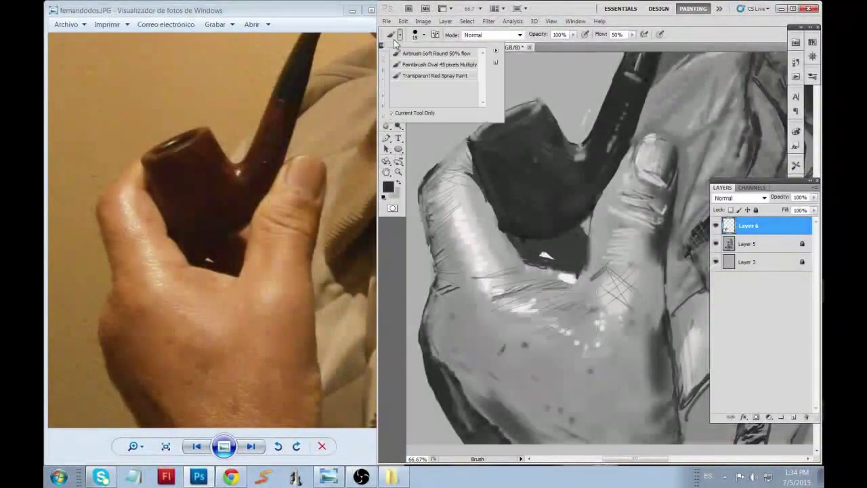
Step: Highlight the pipe bowl's rim with a 5 px light brush
{"action": "right_click", "coordinate": [482, 291]}
{"action": "key", "text": "Return"}
{"action": "right_click", "coordinate": [527, 264]}
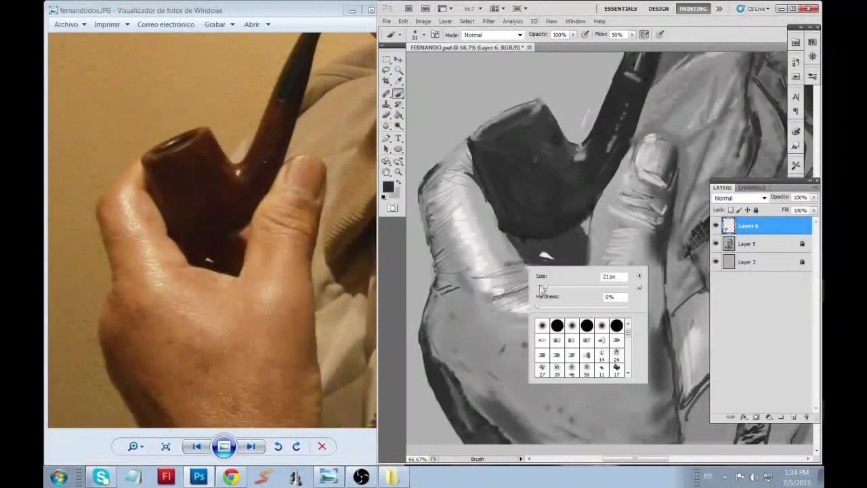
{"action": "key", "text": "Return"}
{"action": "left_click_drag", "start_coordinate": [570, 279], "coordinate": [615, 249]}
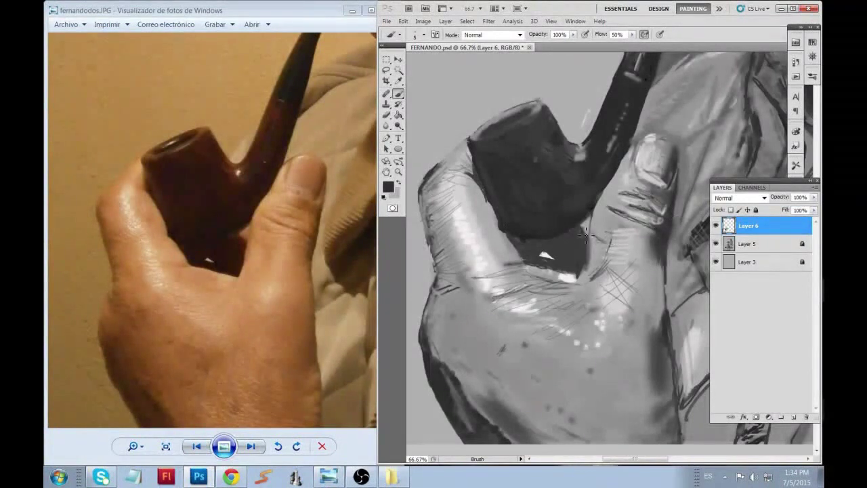
{"action": "key", "text": "x"}
{"action": "right_click", "coordinate": [423, 214]}
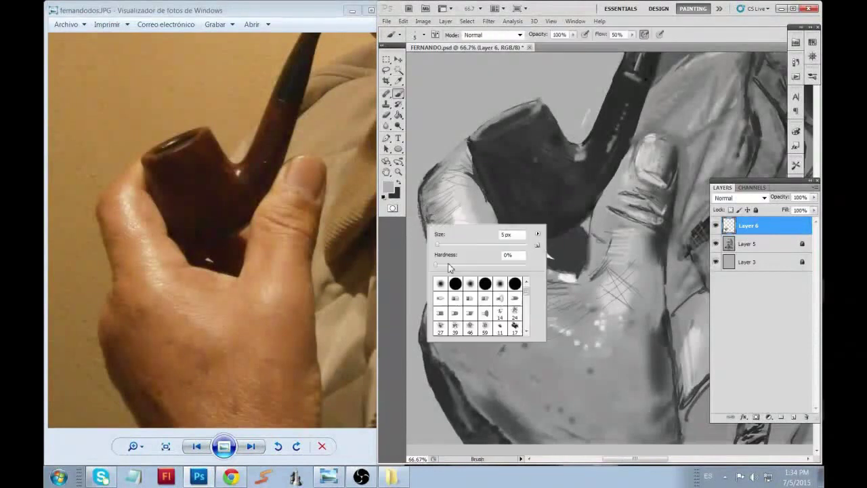
{"action": "key", "text": "Escape"}
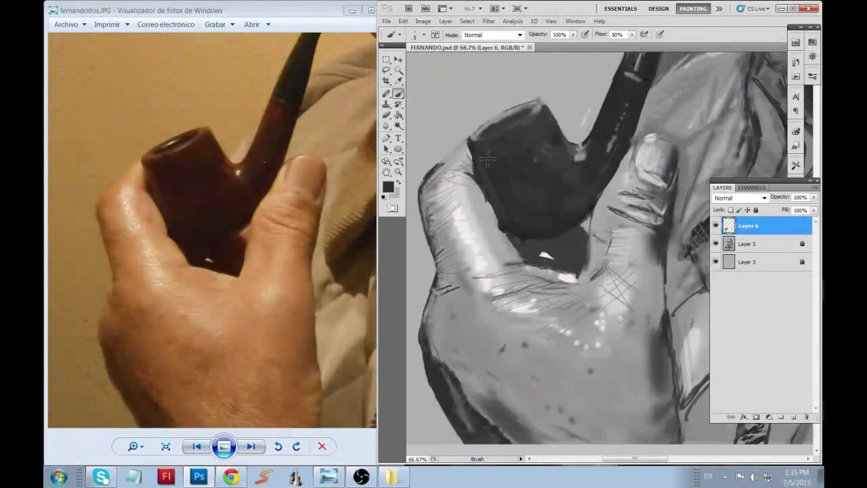
{"action": "left_click_drag", "start_coordinate": [511, 136], "coordinate": [507, 127]}
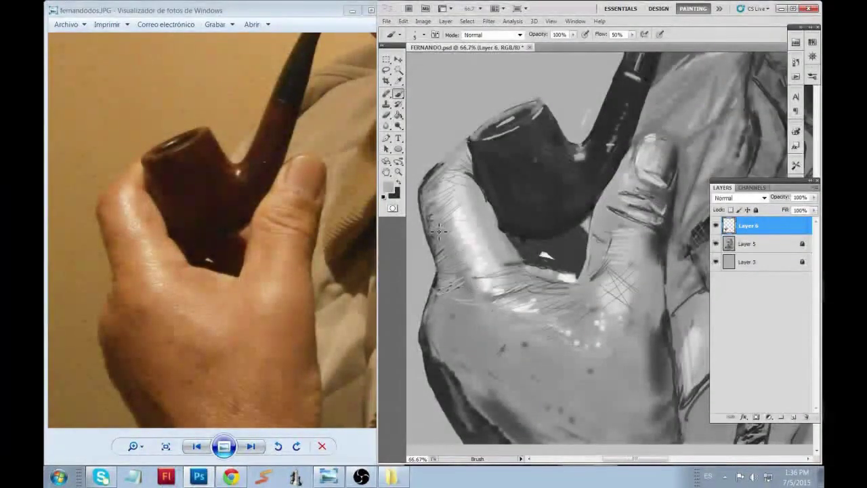
Step: Smooth the thumb's left edge with light strokes and set the brush to 13 px
{"action": "left_click_drag", "start_coordinate": [447, 258], "coordinate": [437, 190]}
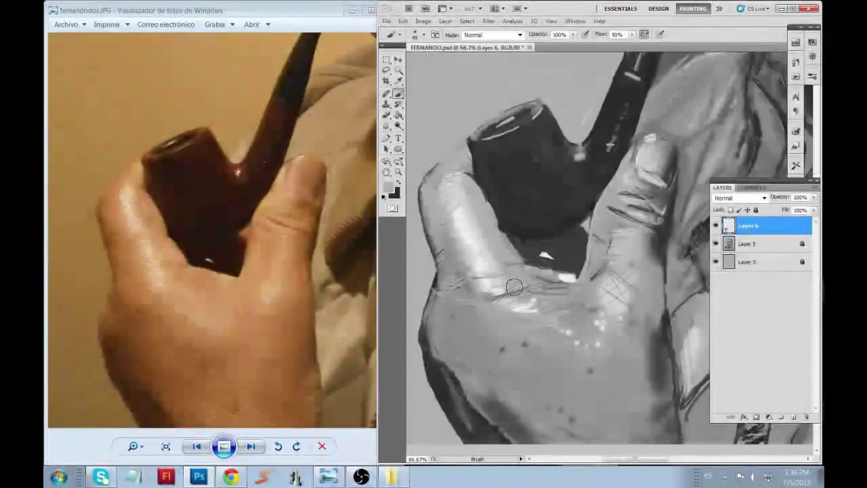
{"action": "right_click", "coordinate": [491, 360]}
{"action": "left_click", "coordinate": [494, 385]}
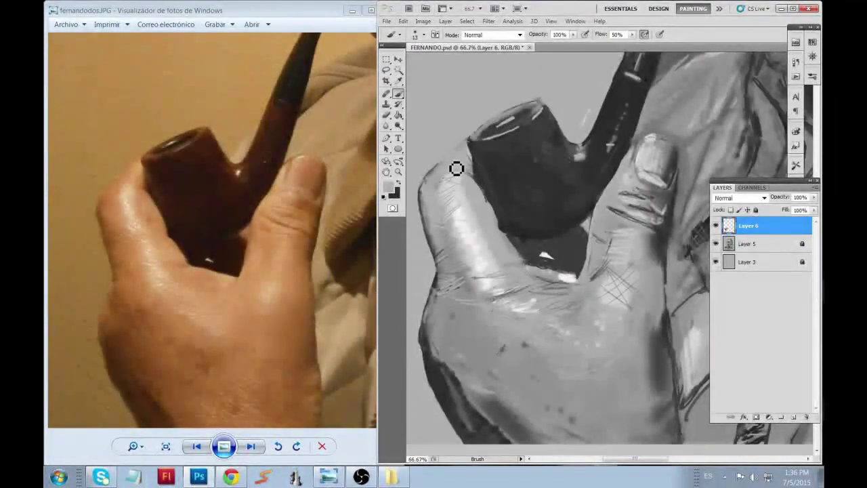
Step: Fit the whole portrait on screen, reveal the full reference photo, and pan the portrait into position
{"action": "key", "text": "ctrl+0"}
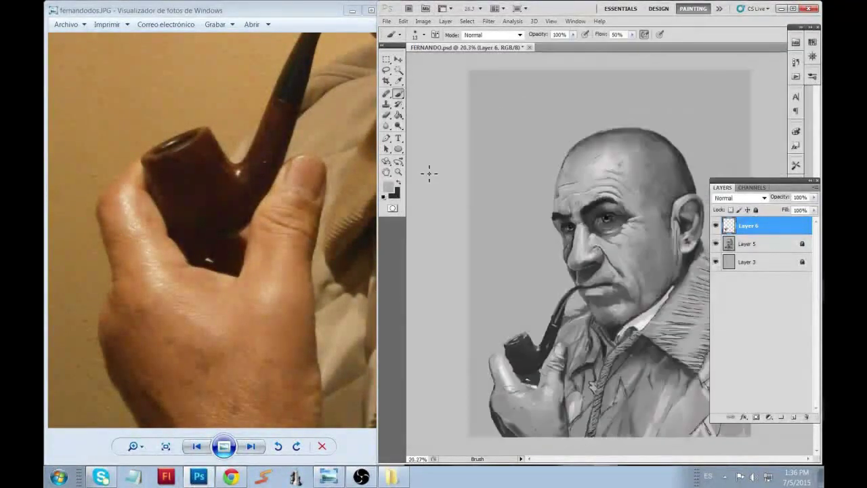
{"action": "left_click_drag", "start_coordinate": [377, 203], "coordinate": [403, 203]}
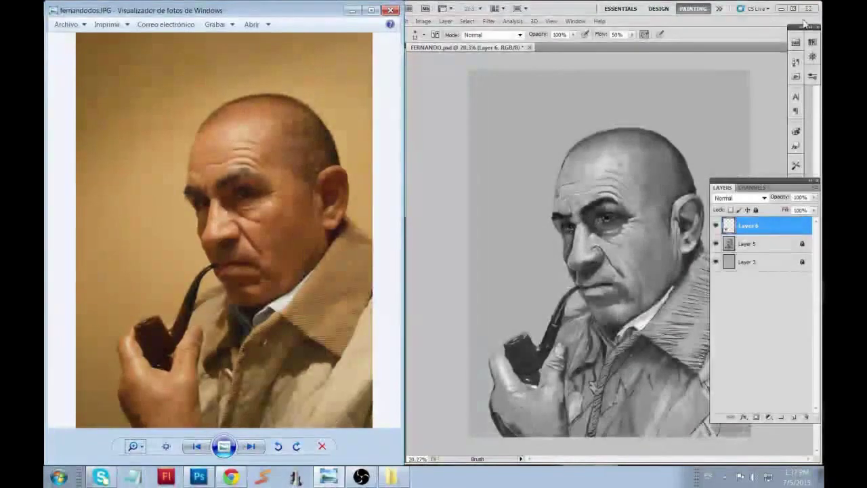
{"action": "left_click", "coordinate": [794, 8]}
{"action": "key", "text": "h"}
{"action": "key", "text": "ctrl+plus"}
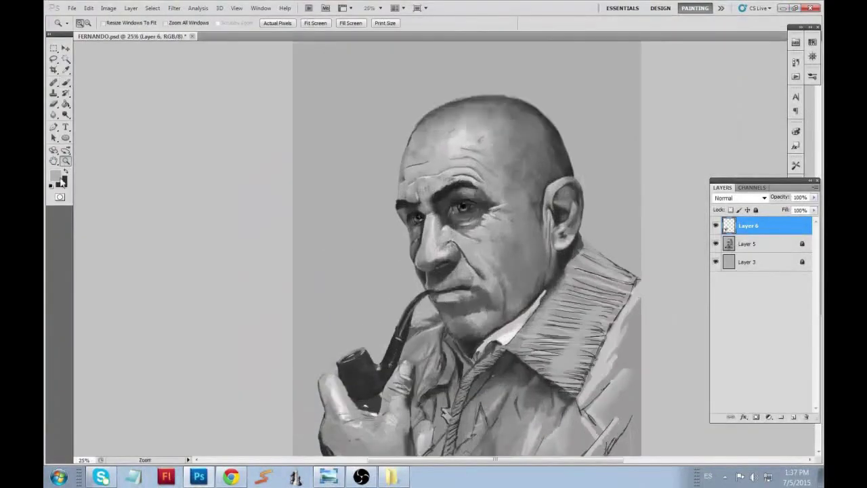
{"action": "mouse_move", "coordinate": [437, 183]}
{"action": "left_mouse_down"}
{"action": "mouse_move", "coordinate": [218, 118]}
{"action": "mouse_move", "coordinate": [203, 183]}
{"action": "mouse_move", "coordinate": [473, 159]}
{"action": "left_mouse_up"}
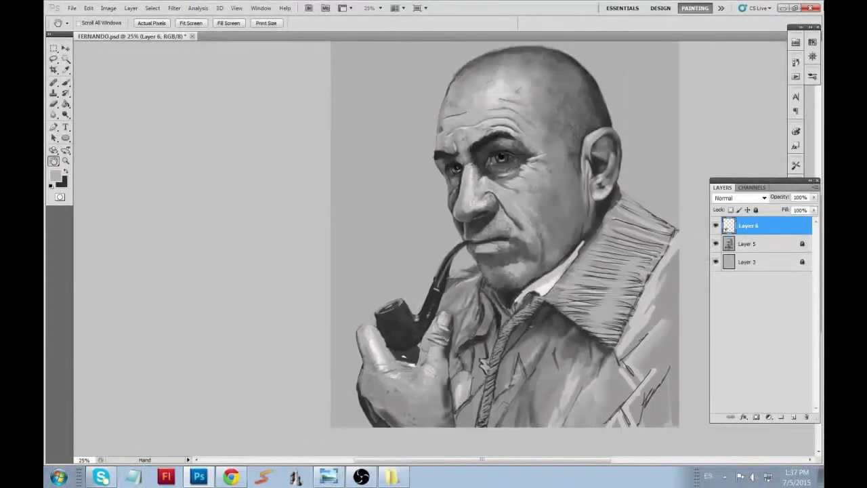
{"action": "left_click_drag", "start_coordinate": [642, 271], "coordinate": [624, 271]}
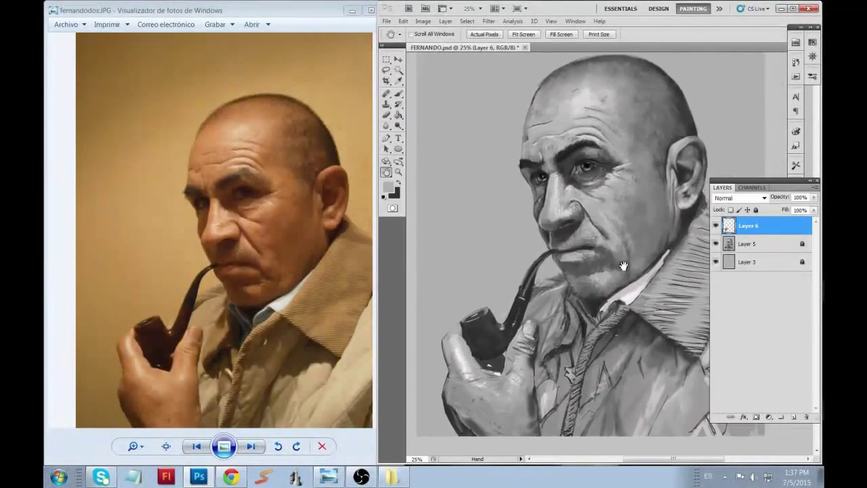
Step: Lighten the shading around the thumb and the hand's left side with a 23 px light grey (dbd8d8) brush
{"action": "key", "text": "b"}
{"action": "right_click", "coordinate": [531, 352]}
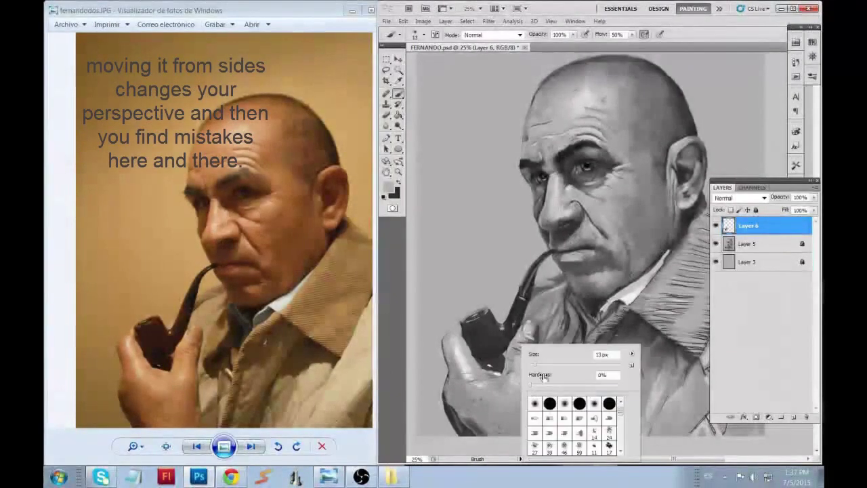
{"action": "key", "text": "Escape"}
{"action": "right_click", "coordinate": [518, 345]}
{"action": "double_click", "coordinate": [528, 418]}
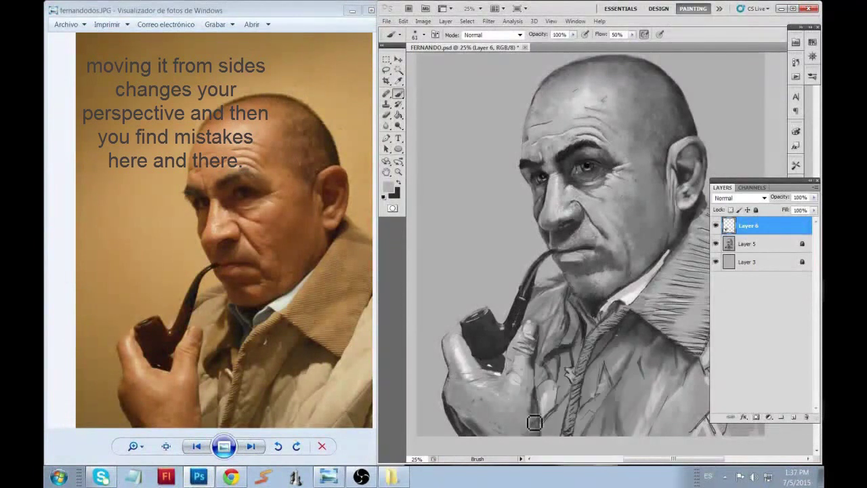
{"action": "right_click", "coordinate": [534, 432]}
{"action": "double_click", "coordinate": [546, 437]}
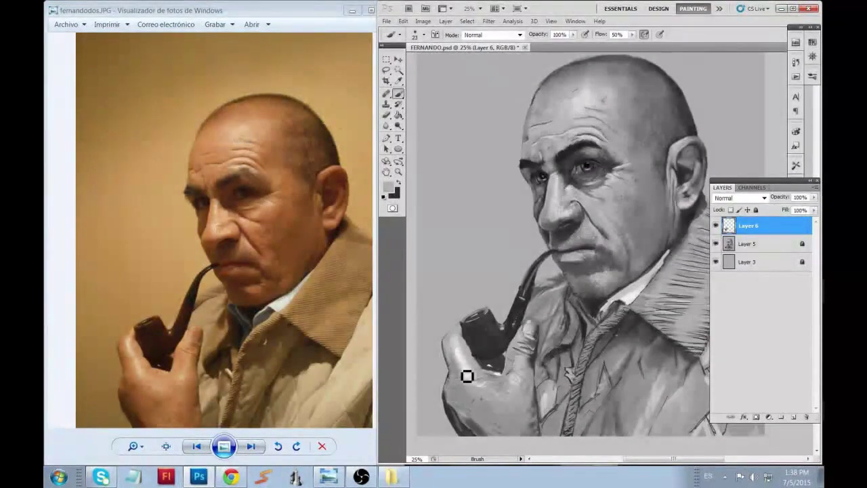
{"action": "left_click", "coordinate": [388, 187]}
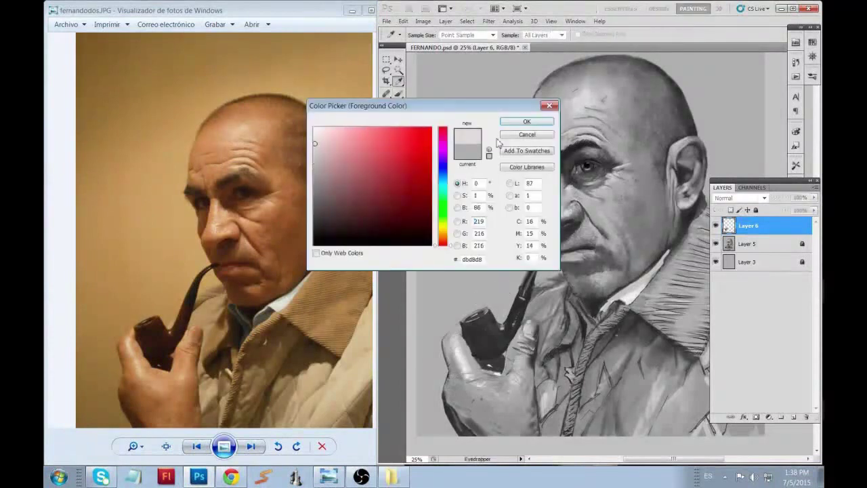
{"action": "left_click", "coordinate": [527, 121]}
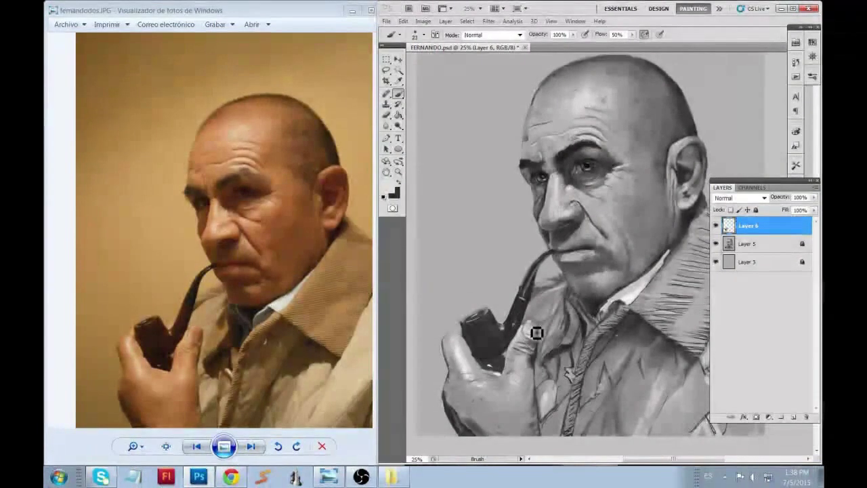
{"action": "left_click_drag", "start_coordinate": [536, 333], "coordinate": [526, 344]}
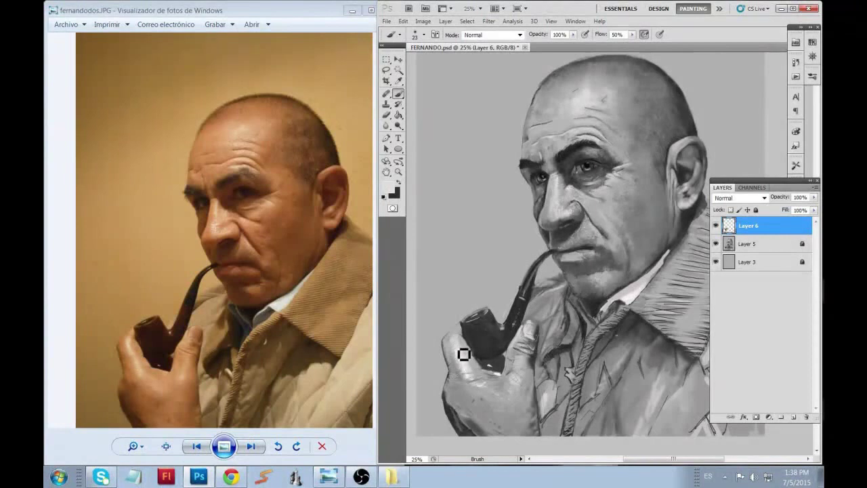
{"action": "left_click_drag", "start_coordinate": [463, 353], "coordinate": [468, 334]}
Step: Enlarge the brush to 63 and pan the reference photo to the pipe bowl
{"action": "scroll", "coordinate": [528, 385], "scroll_direction": "up", "scroll_amount": 3}
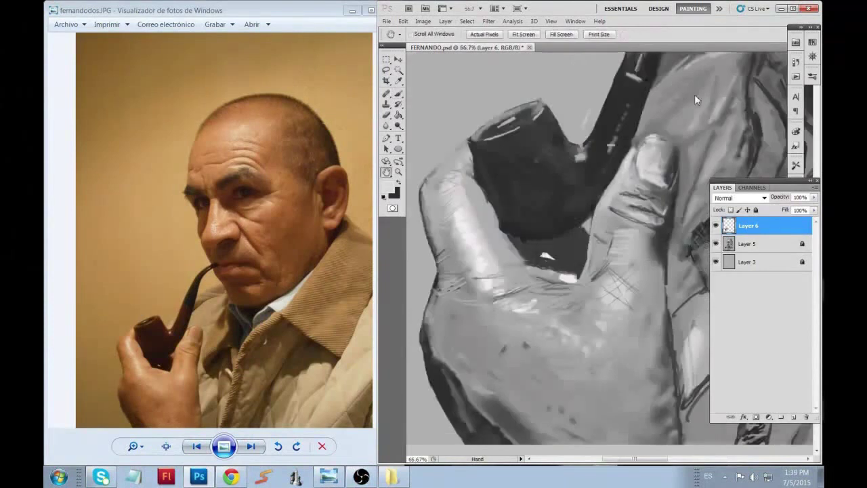
{"action": "key", "text": "b"}
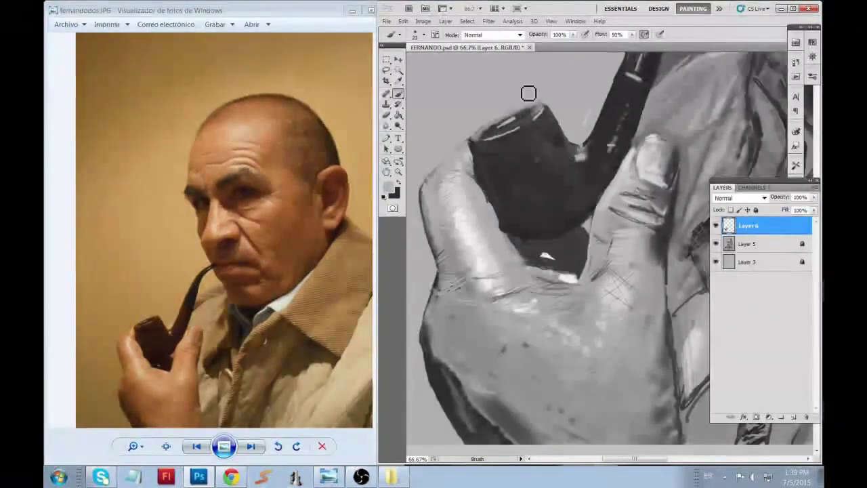
{"action": "key", "text": "bracketright"}
{"action": "key", "text": "bracketright"}
{"action": "key", "text": "bracketright"}
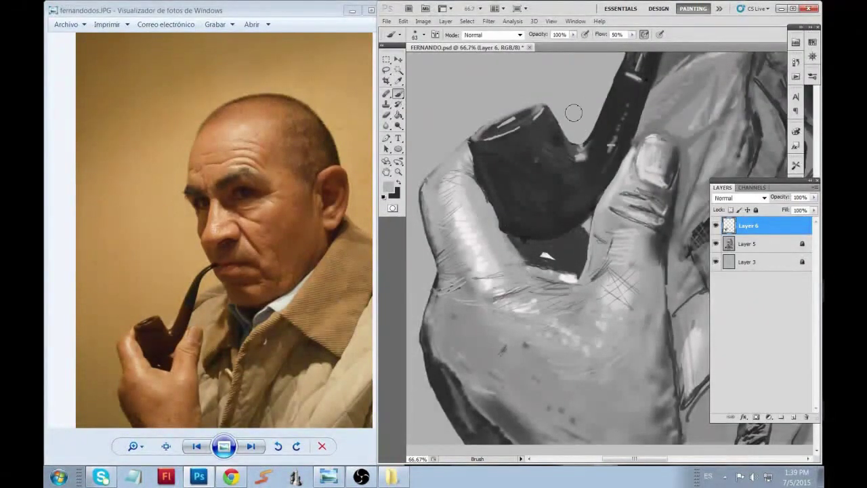
{"action": "left_click", "coordinate": [165, 330]}
{"action": "scroll", "coordinate": [165, 329], "scroll_direction": "up", "scroll_amount": 5}
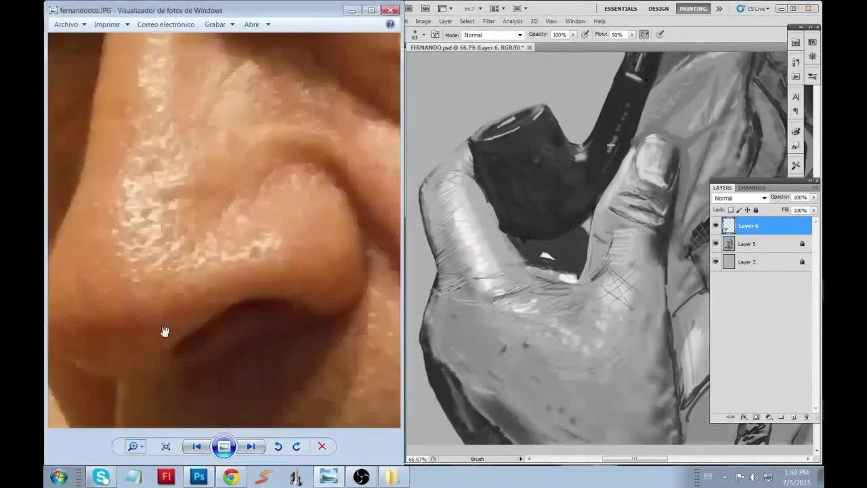
{"action": "mouse_move", "coordinate": [165, 329]}
{"action": "left_mouse_down"}
{"action": "mouse_move", "coordinate": [302, 194]}
{"action": "mouse_move", "coordinate": [337, 239]}
{"action": "left_mouse_up"}
{"action": "left_click", "coordinate": [516, 170]}
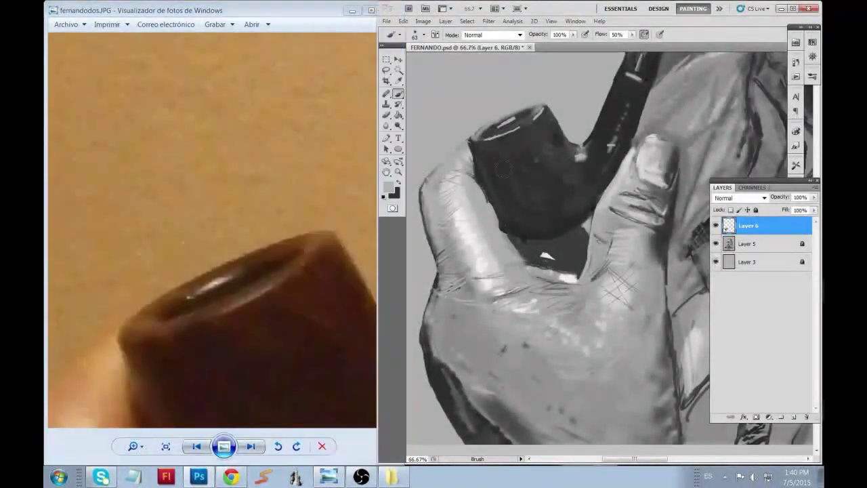
Step: With a small brush, darken the bowl rim in dark grey and repaint its top highlight in light grey
{"action": "right_click", "coordinate": [535, 159]}
{"action": "right_click", "coordinate": [513, 139]}
{"action": "key", "text": "Escape"}
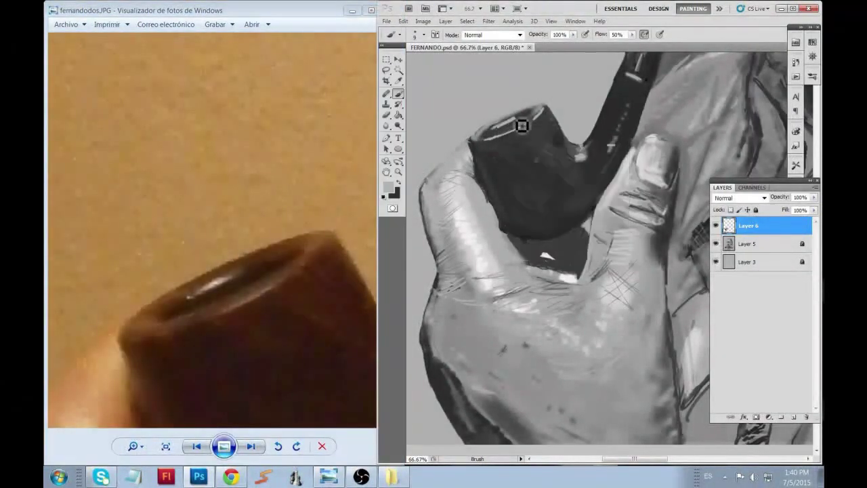
{"action": "key", "text": "x"}
{"action": "mouse_move", "coordinate": [524, 126]}
{"action": "left_mouse_down"}
{"action": "mouse_move", "coordinate": [499, 136]}
{"action": "mouse_move", "coordinate": [508, 136]}
{"action": "mouse_move", "coordinate": [499, 149]}
{"action": "mouse_move", "coordinate": [535, 133]}
{"action": "left_mouse_up"}
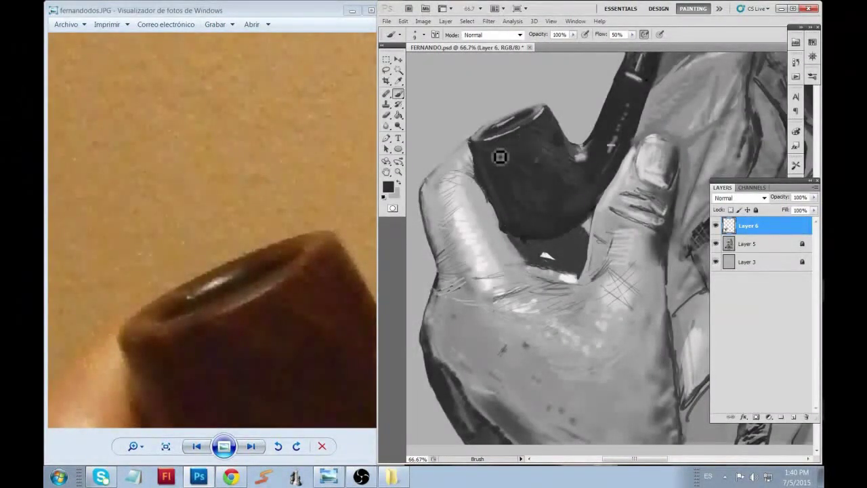
{"action": "key", "text": "x"}
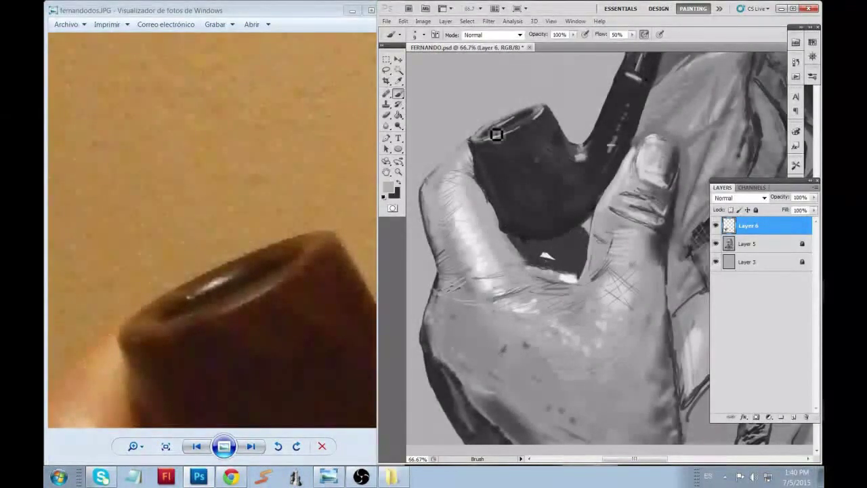
{"action": "mouse_move", "coordinate": [494, 132]}
{"action": "left_mouse_down"}
{"action": "mouse_move", "coordinate": [544, 120]}
{"action": "mouse_move", "coordinate": [522, 132]}
{"action": "left_mouse_up"}
Step: Fit the whole portrait on screen and show the full reference photo beside it
{"action": "left_click", "coordinate": [792, 8]}
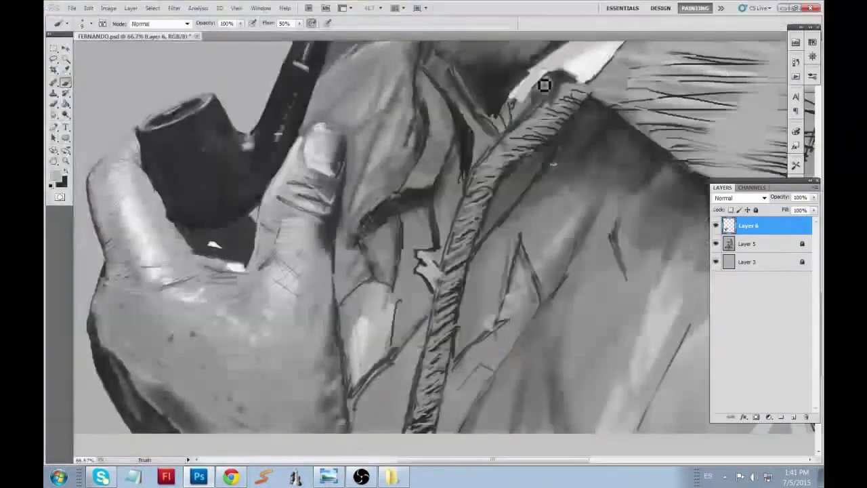
{"action": "key", "text": "ctrl+0"}
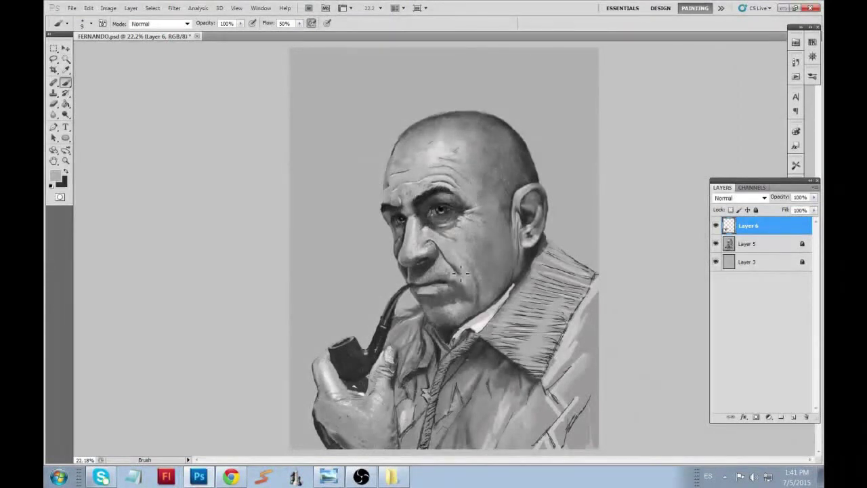
{"action": "left_click", "coordinate": [792, 8]}
{"action": "left_click", "coordinate": [166, 446]}
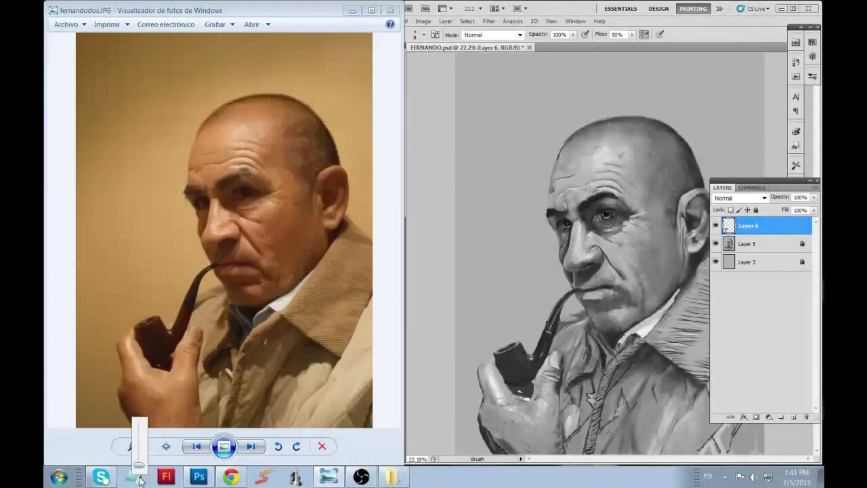
{"action": "left_click", "coordinate": [533, 334]}
Step: Pick a dark foreground colour and a 45 px brush, then reduce it to size 27
{"action": "left_click", "coordinate": [388, 186]}
{"action": "left_click", "coordinate": [533, 346]}
{"action": "key", "text": "Return"}
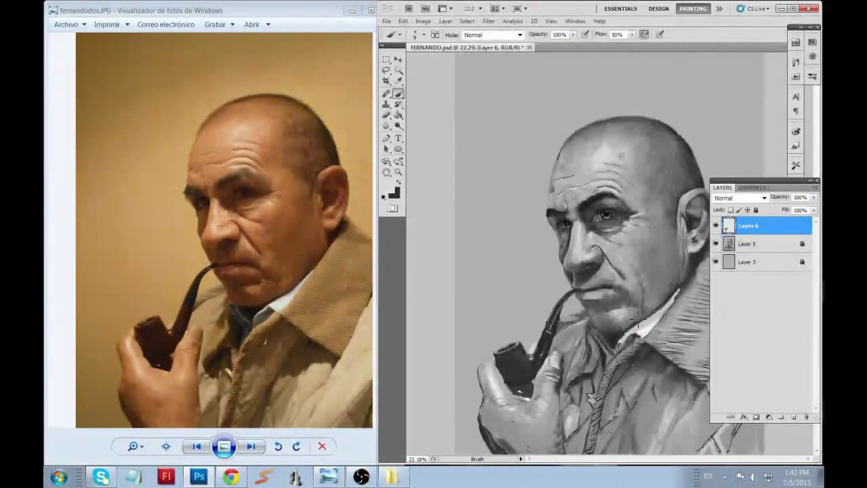
{"action": "left_click", "coordinate": [416, 35]}
{"action": "left_click", "coordinate": [433, 56]}
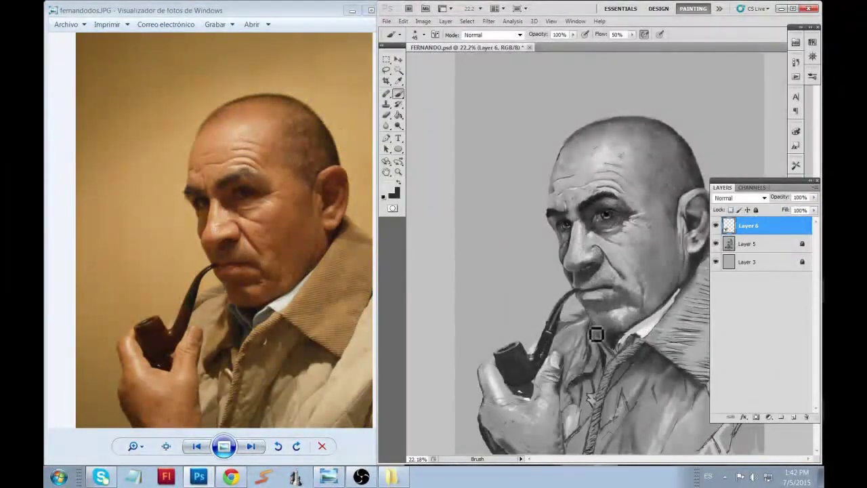
{"action": "right_click", "coordinate": [552, 343]}
{"action": "left_click_drag", "start_coordinate": [569, 372], "coordinate": [552, 370]}
{"action": "key", "text": "Return"}
Step: Pan the face toward the centre of the view and return to the Brush tool
{"action": "key", "text": "h"}
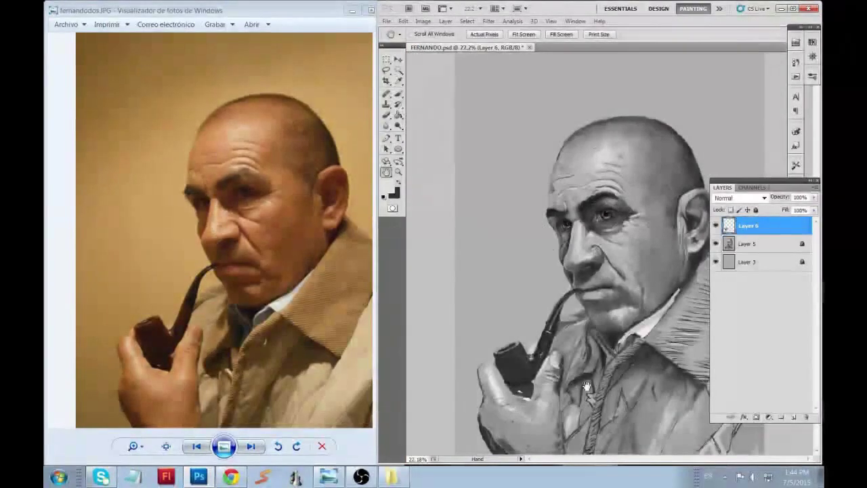
{"action": "scroll", "coordinate": [507, 242], "scroll_direction": "up", "scroll_amount": 1}
{"action": "left_click_drag", "start_coordinate": [509, 212], "coordinate": [501, 204]}
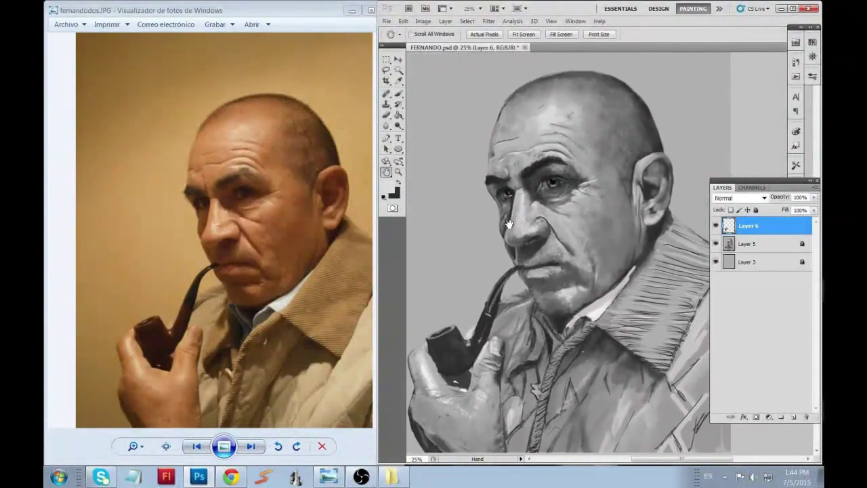
{"action": "key", "text": "b"}
{"action": "left_click", "coordinate": [391, 35]}
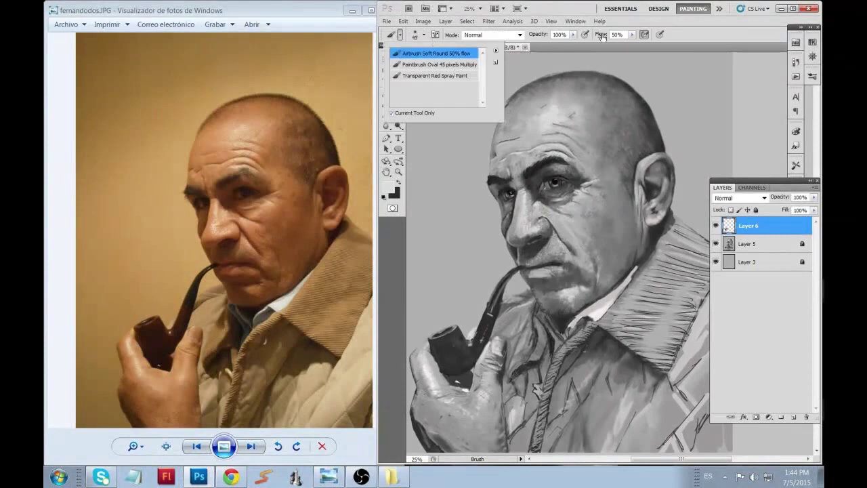
Step: Darken and thicken the right eyebrow with the Airbrush Soft Round 50% flow, then enlarge the brush to 33
{"action": "left_click", "coordinate": [434, 53]}
{"action": "type", "text": "46"}
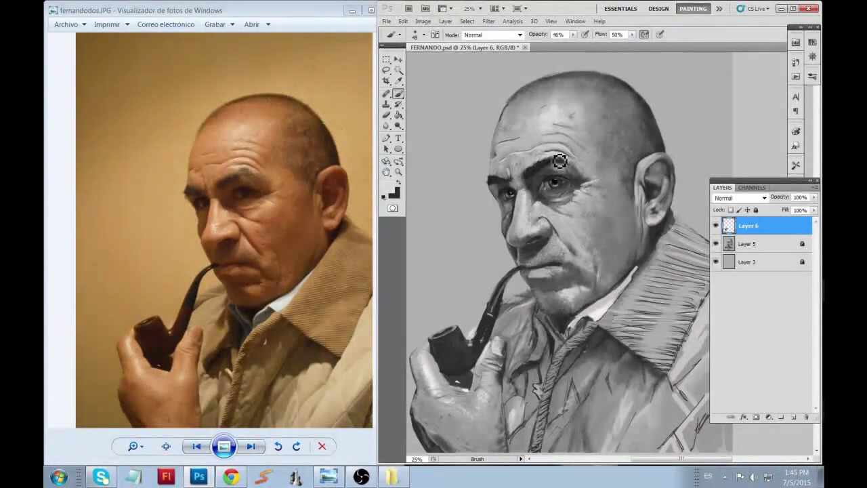
{"action": "left_click_drag", "start_coordinate": [543, 165], "coordinate": [582, 164]}
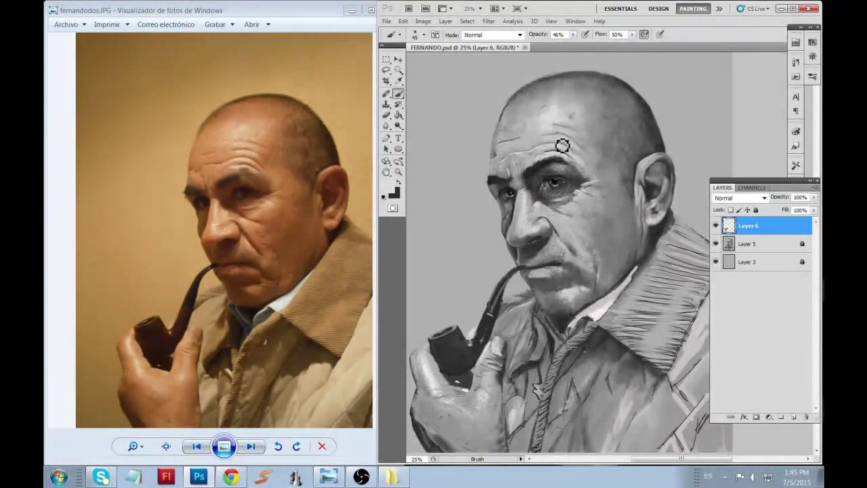
{"action": "right_click", "coordinate": [595, 184]}
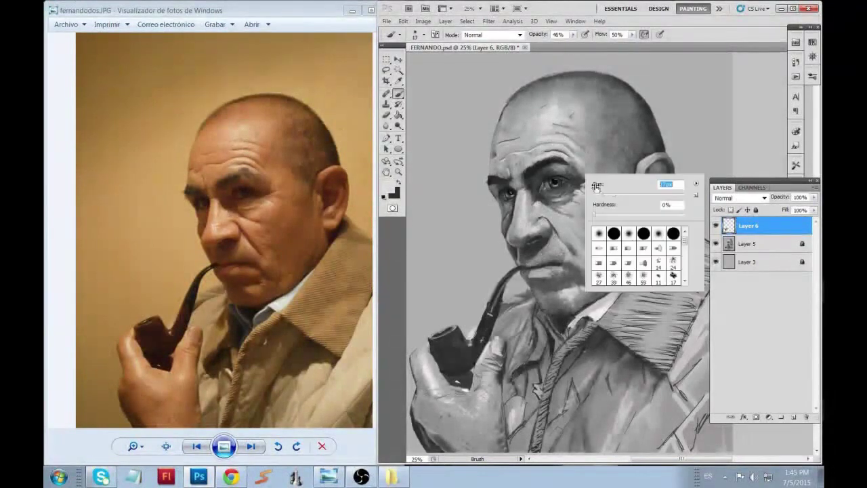
{"action": "key", "text": "Return"}
{"action": "key", "text": "x"}
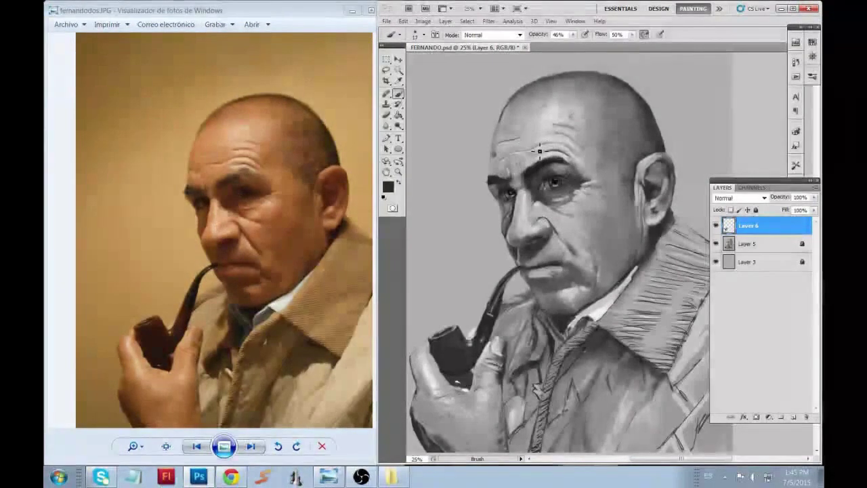
{"action": "key", "text": "x"}
{"action": "key", "text": "bracketright"}
{"action": "key", "text": "bracketright"}
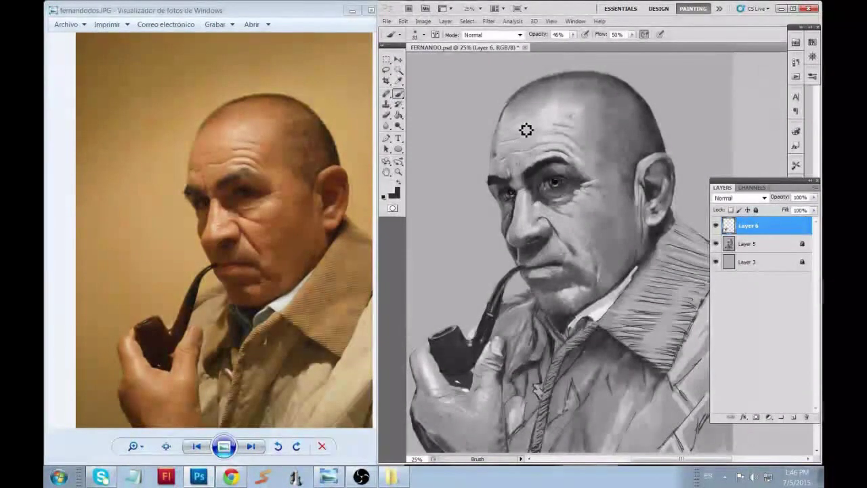
{"action": "right_click", "coordinate": [528, 107]}
Step: Pick a large scattered brush tip, then switch to a black brush at size 55
{"action": "double_click", "coordinate": [617, 176]}
{"action": "key", "text": "r"}
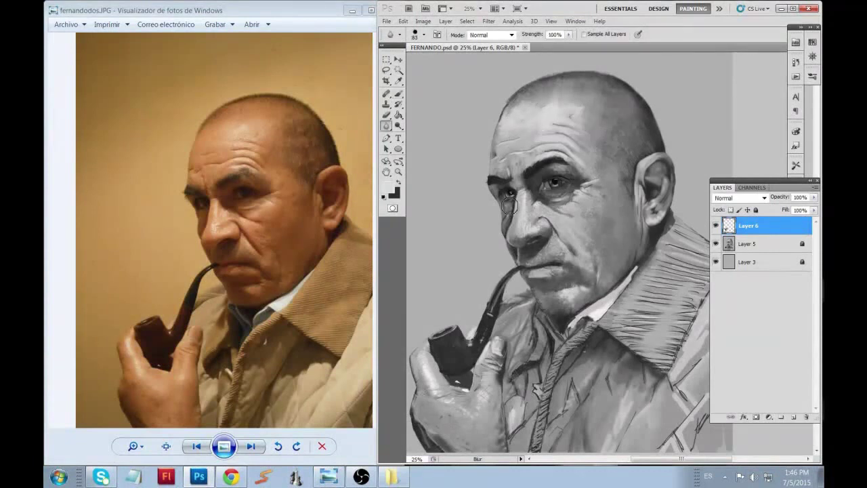
{"action": "key", "text": "b"}
{"action": "key", "text": "x"}
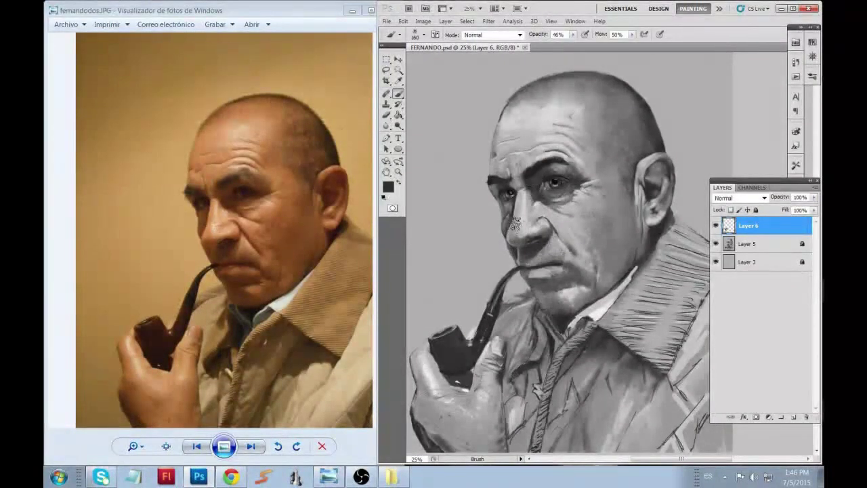
{"action": "right_click", "coordinate": [576, 199]}
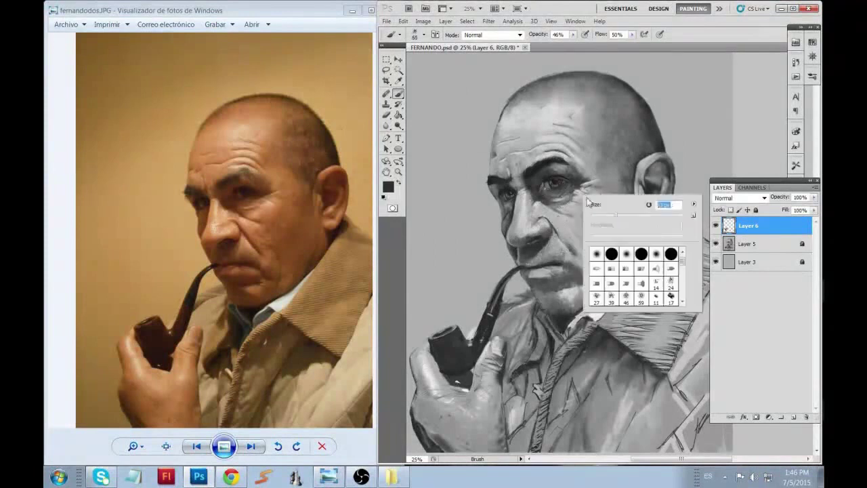
{"action": "double_click", "coordinate": [583, 249]}
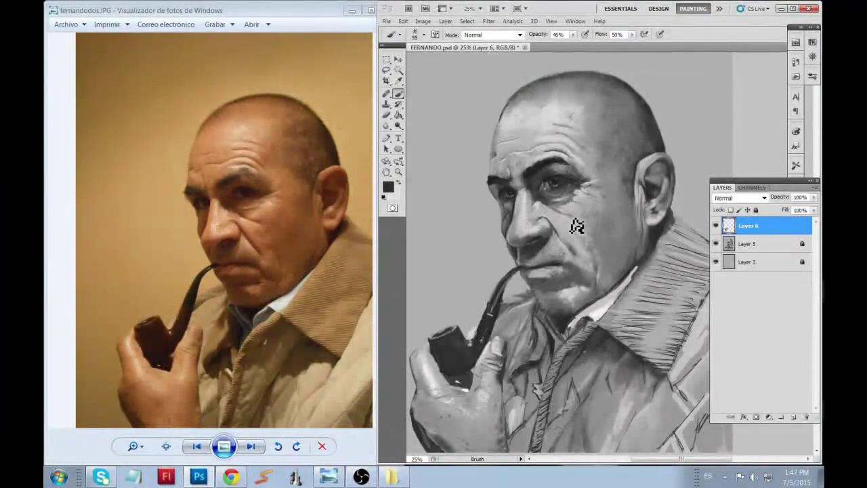
Step: Merge Layer 6 down into Layer 5 and set up the Blur tool at size 48
{"action": "left_click", "coordinate": [716, 226]}
{"action": "right_click", "coordinate": [738, 233]}
{"action": "left_click", "coordinate": [677, 437]}
{"action": "key", "text": "r"}
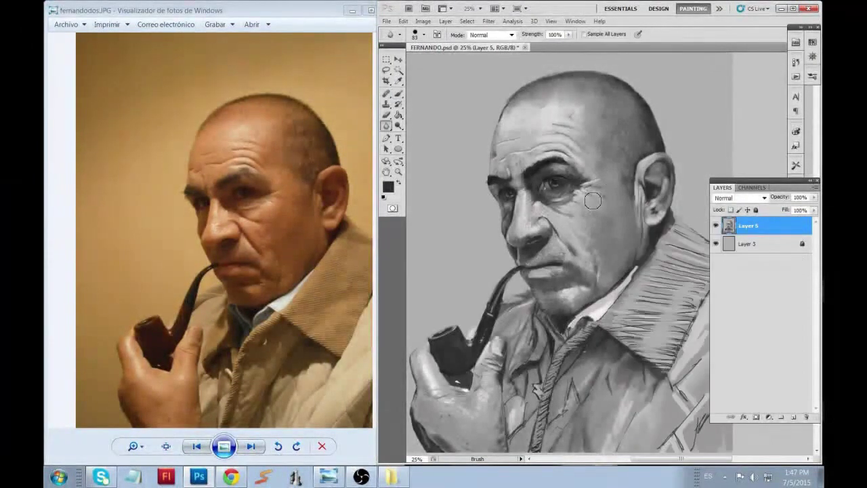
{"action": "key", "text": "bracketleft"}
{"action": "key", "text": "bracketleft"}
{"action": "key", "text": "bracketleft"}
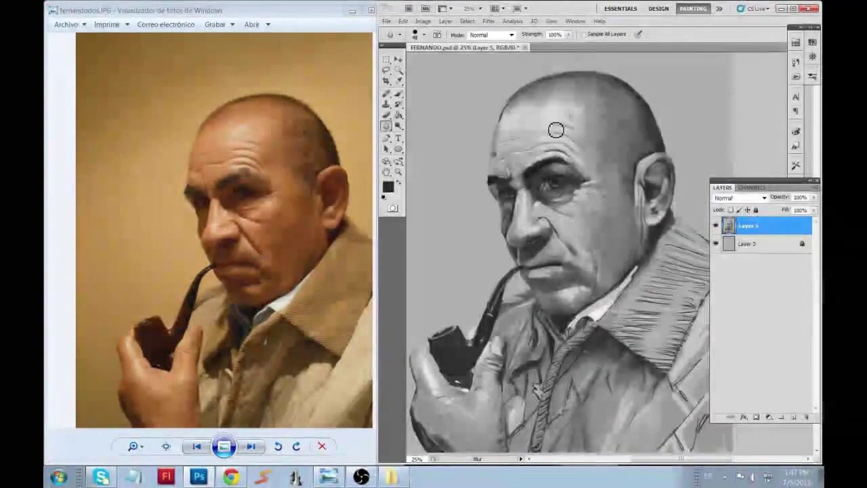
Step: Add a new empty layer and set the brush to 25% opacity and size 22
{"action": "left_click", "coordinate": [794, 417]}
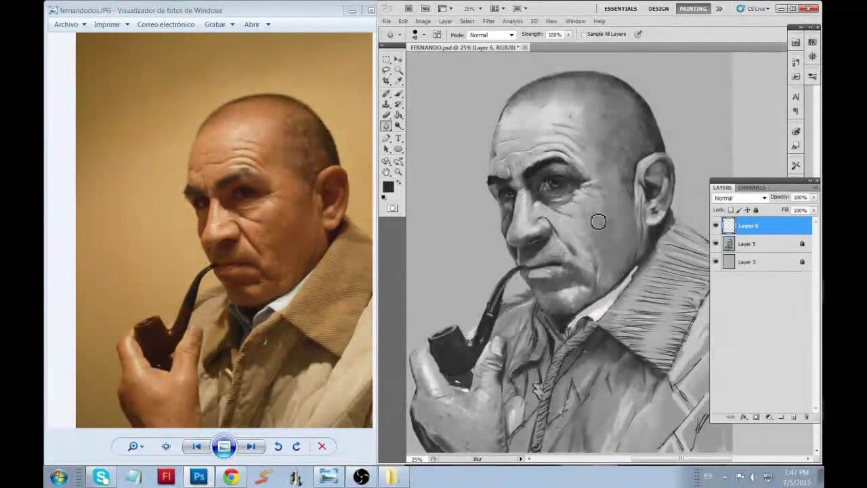
{"action": "key", "text": "b"}
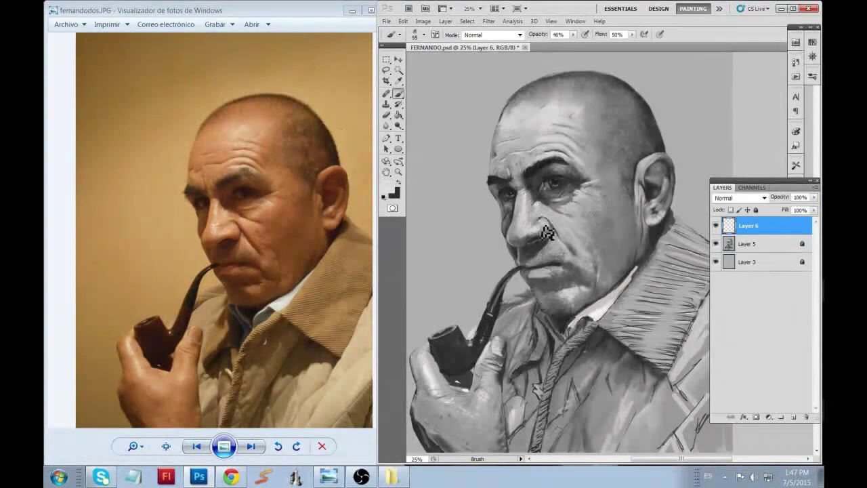
{"action": "key", "text": "bracketleft"}
{"action": "key", "text": "2"}
{"action": "key", "text": "5"}
{"action": "right_click", "coordinate": [533, 267]}
{"action": "key", "text": "Return"}
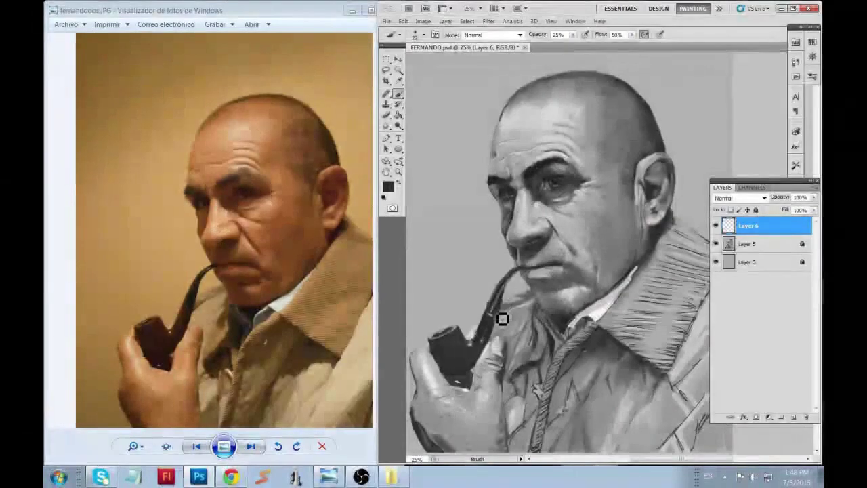
Step: Zoom to 100% on the pipe and set the brush to 100% opacity and flow
{"action": "key", "text": "z"}
{"action": "left_click", "coordinate": [507, 300]}
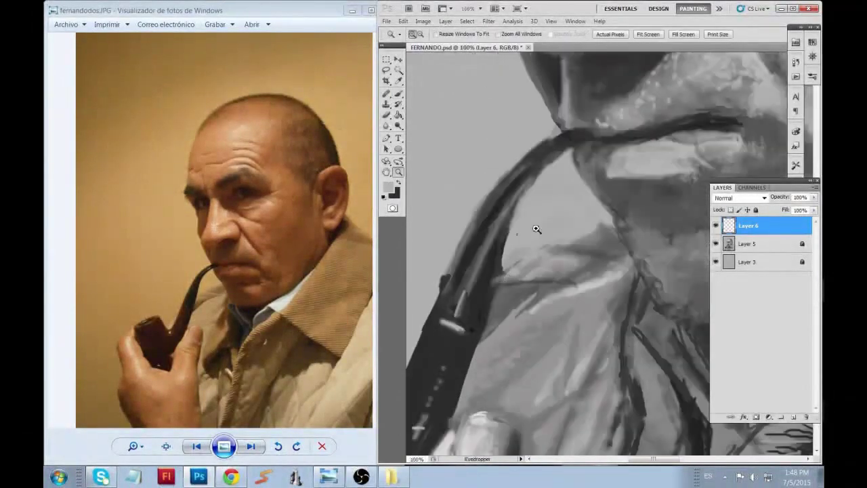
{"action": "key", "text": "b"}
{"action": "key", "text": "0"}
{"action": "key", "text": "shift+0"}
{"action": "right_click", "coordinate": [536, 231]}
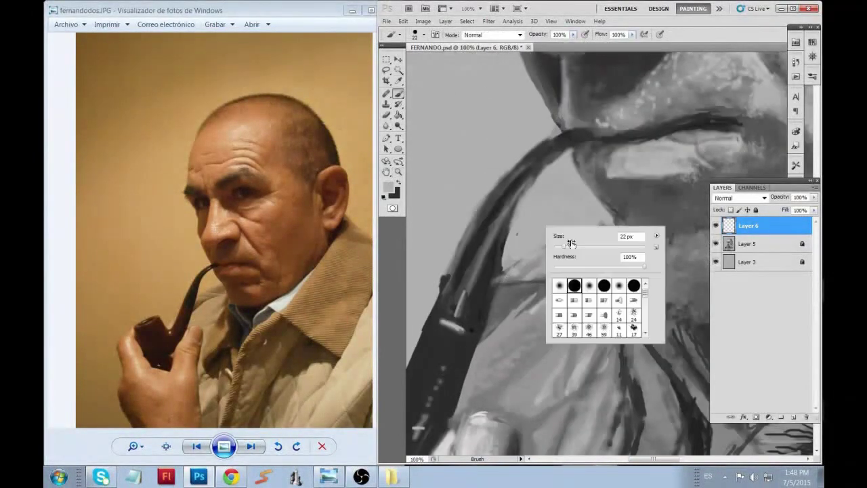
{"action": "key", "text": "Return"}
Step: Paint the pipe stem black, darker and thicker, smoothing its outline and covering the edge notch
{"action": "left_click_drag", "start_coordinate": [512, 263], "coordinate": [502, 276]}
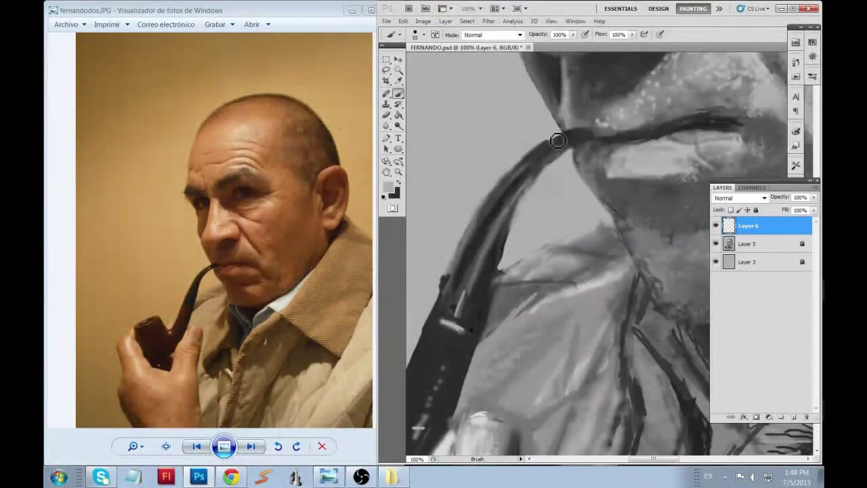
{"action": "mouse_move", "coordinate": [562, 136]}
{"action": "left_mouse_down"}
{"action": "mouse_move", "coordinate": [494, 194]}
{"action": "mouse_move", "coordinate": [463, 245]}
{"action": "left_mouse_up"}
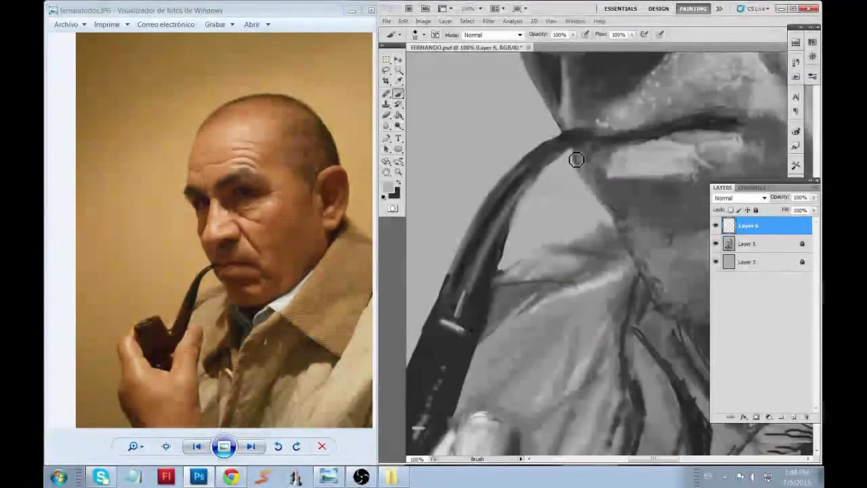
{"action": "left_click_drag", "start_coordinate": [575, 160], "coordinate": [537, 197]}
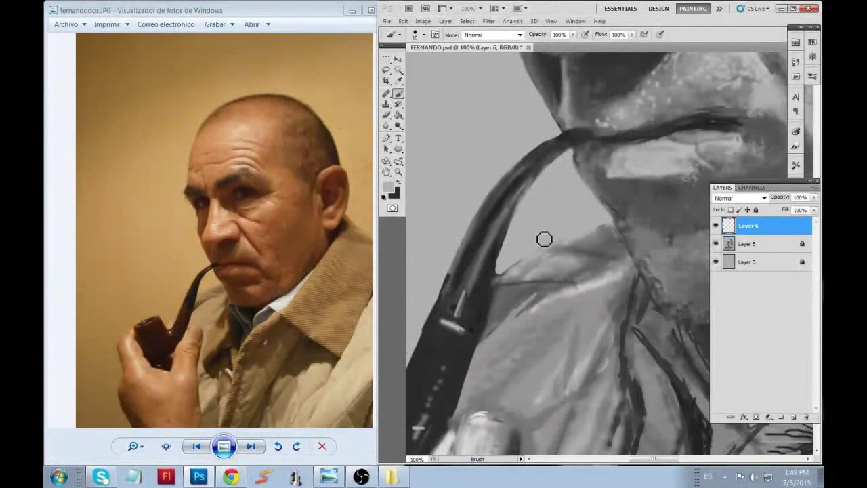
{"action": "key", "text": "x"}
{"action": "left_click_drag", "start_coordinate": [485, 207], "coordinate": [560, 136]}
{"action": "left_click_drag", "start_coordinate": [517, 179], "coordinate": [437, 308]}
{"action": "mouse_move", "coordinate": [533, 180]}
{"action": "left_mouse_down"}
{"action": "mouse_move", "coordinate": [578, 145]}
{"action": "mouse_move", "coordinate": [532, 194]}
{"action": "mouse_move", "coordinate": [477, 291]}
{"action": "left_mouse_up"}
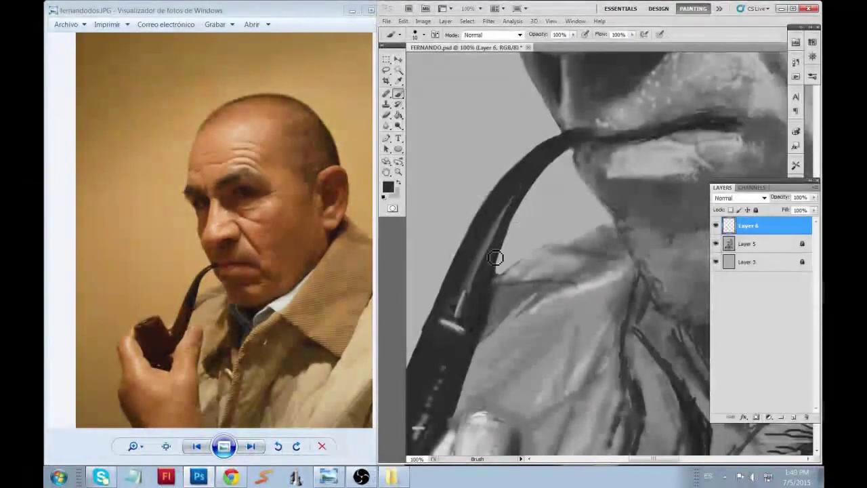
Step: Add a thin light highlight along the stem with a square half-flow tip, then fit the portrait on screen
{"action": "key", "text": "x"}
{"action": "right_click", "coordinate": [527, 191]}
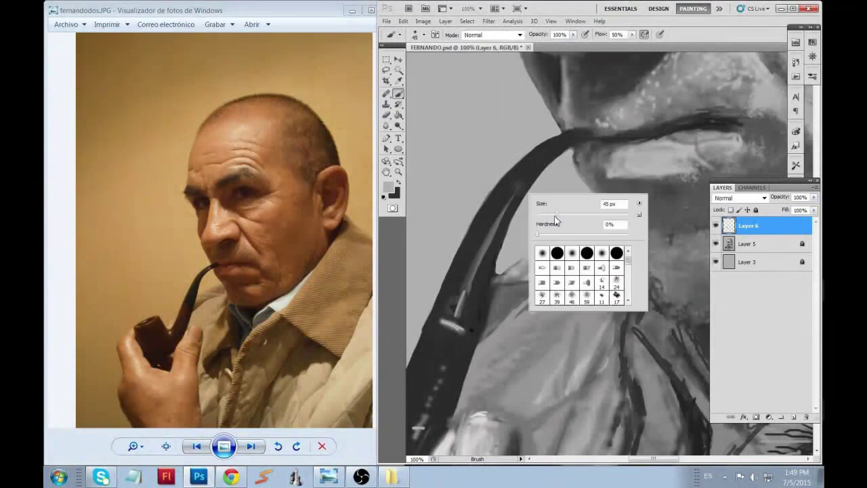
{"action": "mouse_move", "coordinate": [563, 145]}
{"action": "left_mouse_down"}
{"action": "mouse_move", "coordinate": [521, 192]}
{"action": "mouse_move", "coordinate": [467, 305]}
{"action": "left_mouse_up"}
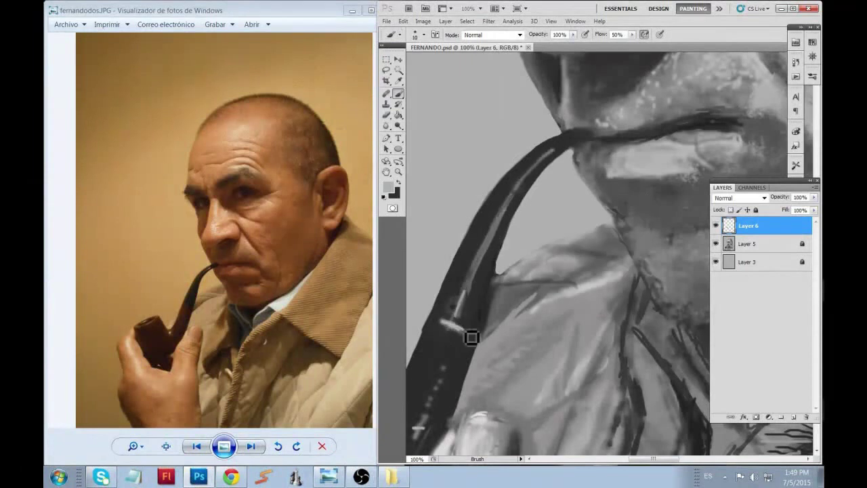
{"action": "key", "text": "ctrl+0"}
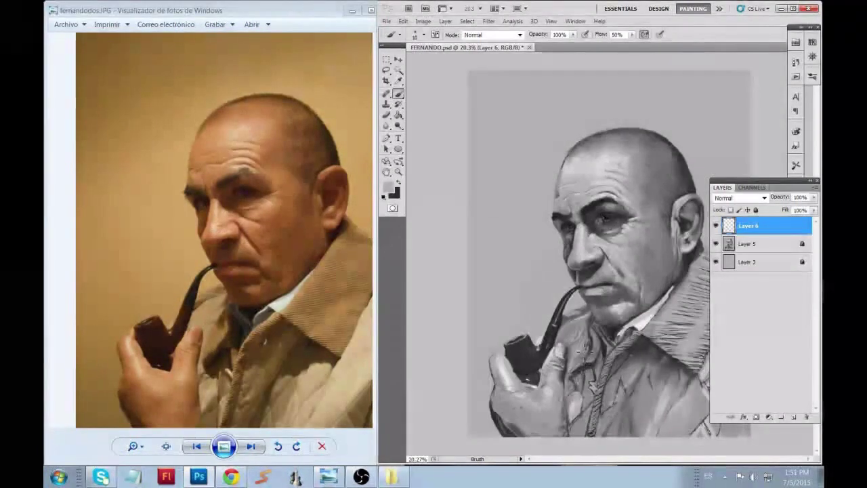
Step: Softly paint over the mouth and chin with a 43 px brush at 23% opacity
{"action": "key", "text": "2"}
{"action": "key", "text": "3"}
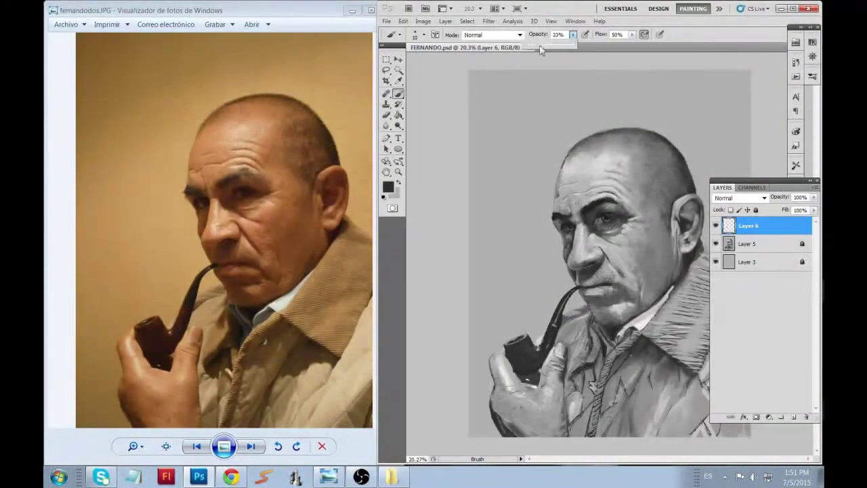
{"action": "key", "text": "bracketright"}
{"action": "key", "text": "bracketright"}
{"action": "key", "text": "bracketright"}
{"action": "mouse_move", "coordinate": [606, 283]}
{"action": "left_mouse_down"}
{"action": "mouse_move", "coordinate": [596, 294]}
{"action": "mouse_move", "coordinate": [609, 267]}
{"action": "mouse_move", "coordinate": [584, 309]}
{"action": "mouse_move", "coordinate": [593, 294]}
{"action": "mouse_move", "coordinate": [590, 302]}
{"action": "mouse_move", "coordinate": [612, 290]}
{"action": "mouse_move", "coordinate": [627, 309]}
{"action": "mouse_move", "coordinate": [641, 302]}
{"action": "mouse_move", "coordinate": [623, 296]}
{"action": "mouse_move", "coordinate": [637, 298]}
{"action": "left_mouse_up"}
Step: Add light strokes across the eye with a size 9 brush and on the hand at size 11
{"action": "right_click", "coordinate": [644, 306]}
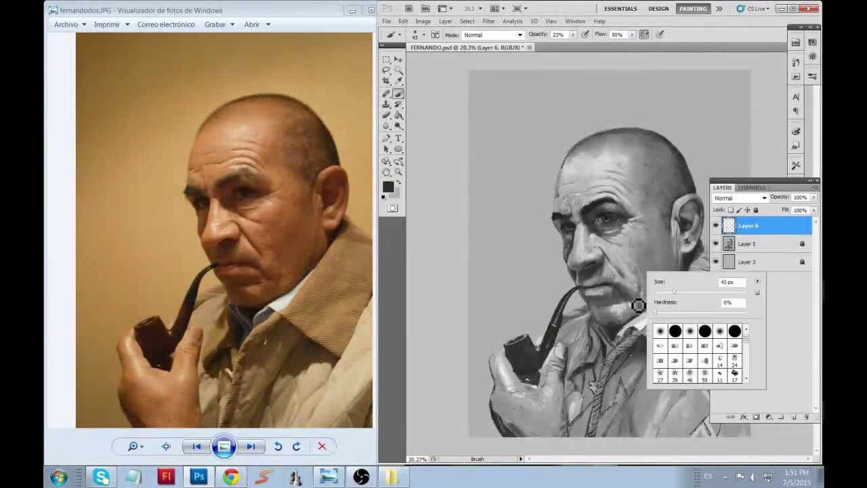
{"action": "key", "text": "Return"}
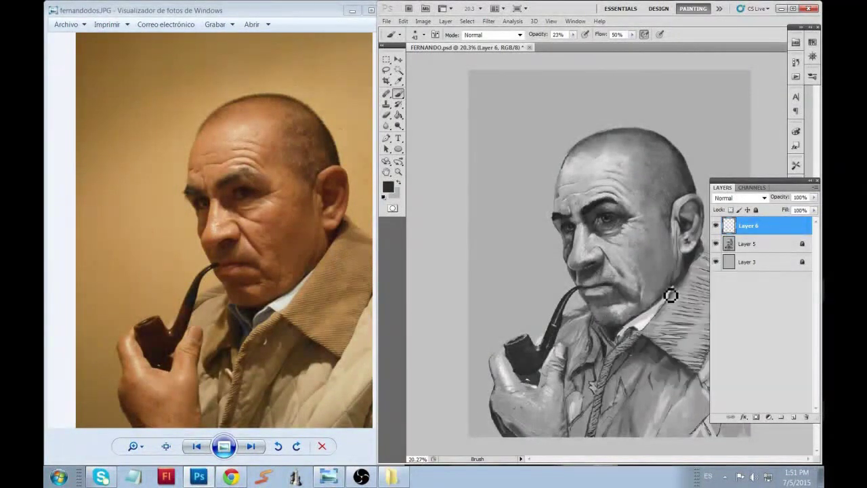
{"action": "right_click", "coordinate": [654, 300]}
{"action": "key", "text": "Return"}
{"action": "left_click_drag", "start_coordinate": [605, 216], "coordinate": [583, 229]}
{"action": "key", "text": "bracketright"}
{"action": "left_click_drag", "start_coordinate": [552, 388], "coordinate": [548, 392]}
Step: Reset the brush to 100% opacity and flow with a size 9 round tip
{"action": "right_click", "coordinate": [557, 381]}
{"action": "key", "text": "5"}
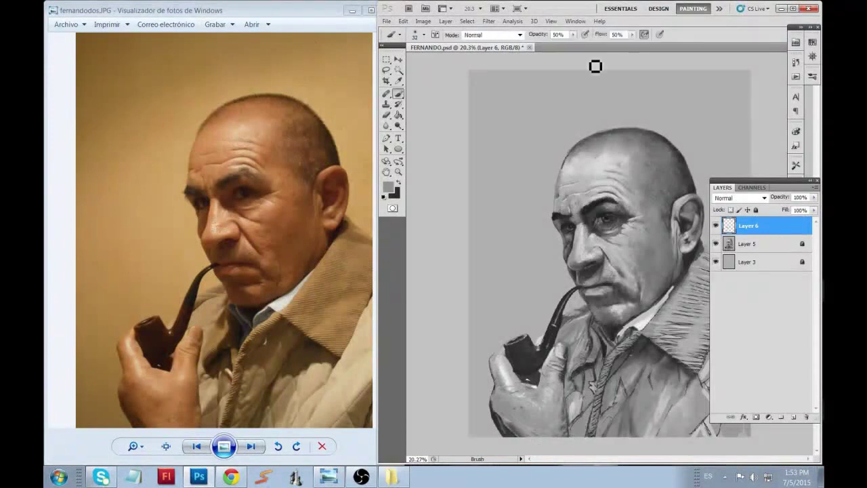
{"action": "key", "text": "0"}
{"action": "key", "text": "shift+0"}
{"action": "right_click", "coordinate": [600, 275]}
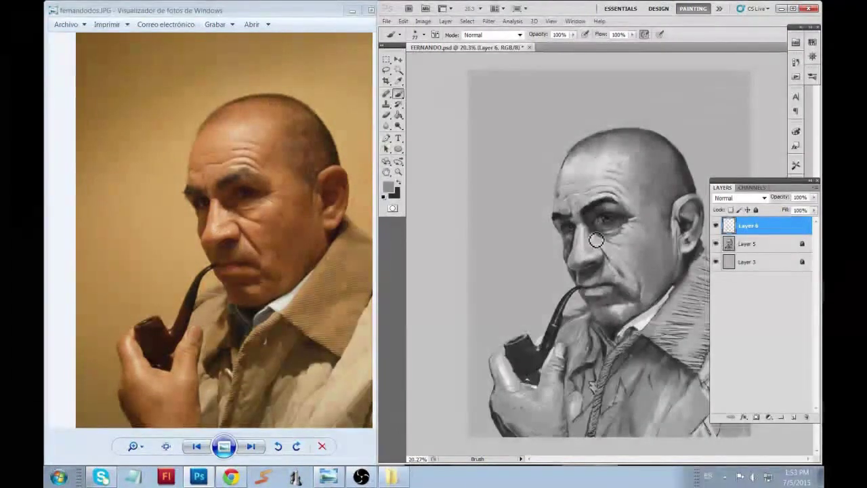
{"action": "right_click", "coordinate": [580, 181]}
Step: Sample a light grey and brighten the head top and forehead with a 226 px brush at 32% opacity
{"action": "key", "text": "alt"}
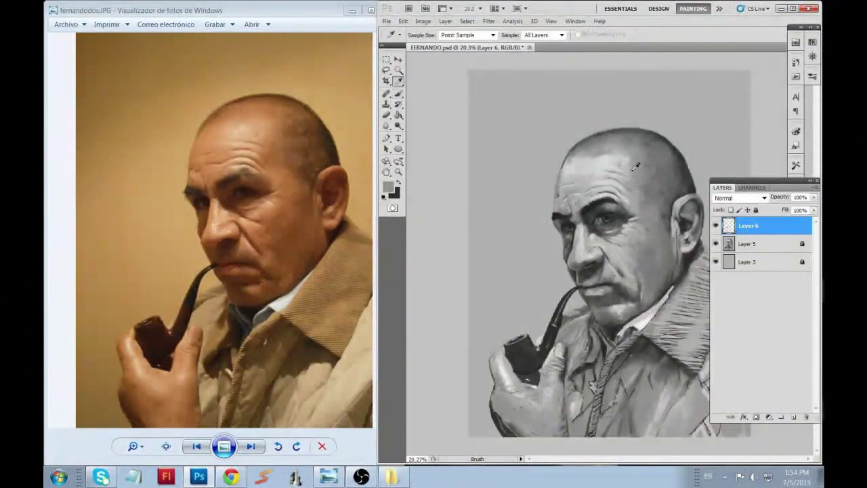
{"action": "left_click", "coordinate": [635, 168], "text": "alt"}
{"action": "right_click", "coordinate": [629, 164]}
{"action": "left_click", "coordinate": [724, 246]}
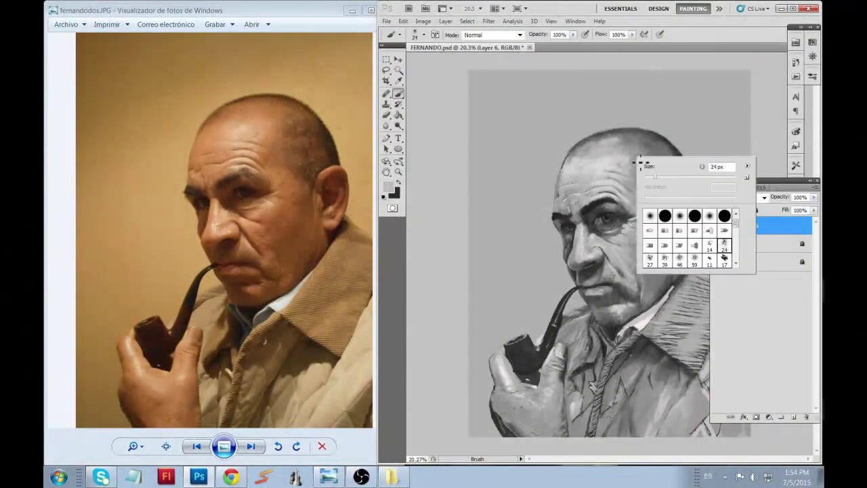
{"action": "right_click", "coordinate": [648, 178]}
{"action": "key", "text": "Return"}
{"action": "mouse_move", "coordinate": [619, 185]}
{"action": "left_mouse_down"}
{"action": "mouse_move", "coordinate": [592, 148]}
{"action": "mouse_move", "coordinate": [640, 190]}
{"action": "left_mouse_up"}
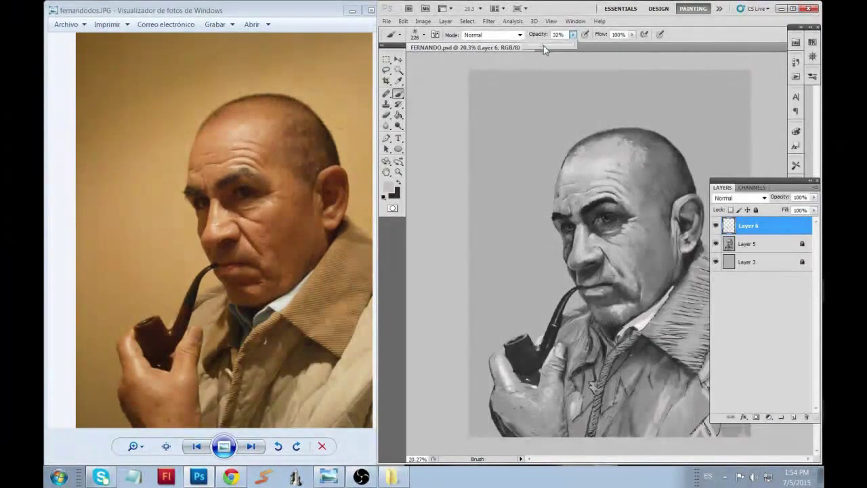
{"action": "left_click_drag", "start_coordinate": [543, 45], "coordinate": [545, 45]}
{"action": "mouse_move", "coordinate": [655, 161]}
{"action": "left_mouse_down"}
{"action": "mouse_move", "coordinate": [596, 178]}
{"action": "mouse_move", "coordinate": [602, 141]}
{"action": "left_mouse_up"}
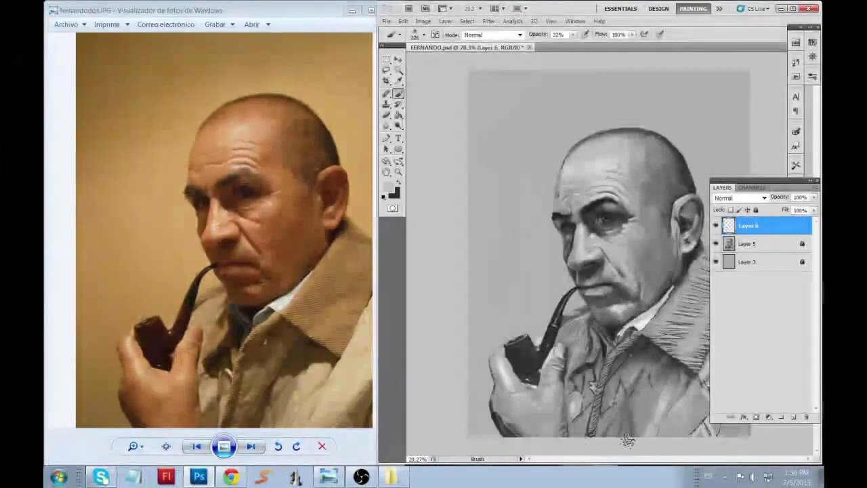
{"action": "key", "text": "z"}
{"action": "left_click", "coordinate": [571, 295]}
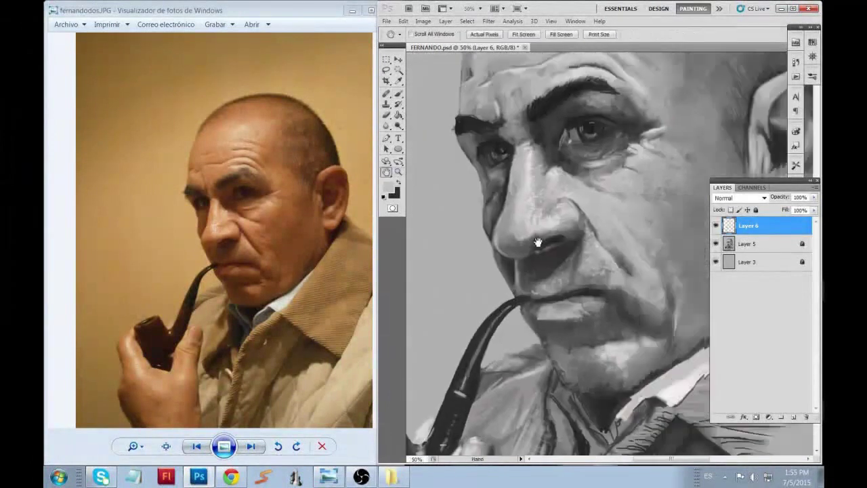
Step: Pan to the face, zoom the reference photo, and return to the Brush tool
{"action": "left_click_drag", "start_coordinate": [569, 271], "coordinate": [579, 320]}
{"action": "left_click", "coordinate": [245, 300]}
{"action": "scroll", "coordinate": [246, 300], "scroll_direction": "up", "scroll_amount": 3}
{"action": "scroll", "coordinate": [290, 251], "scroll_direction": "up", "scroll_amount": 1}
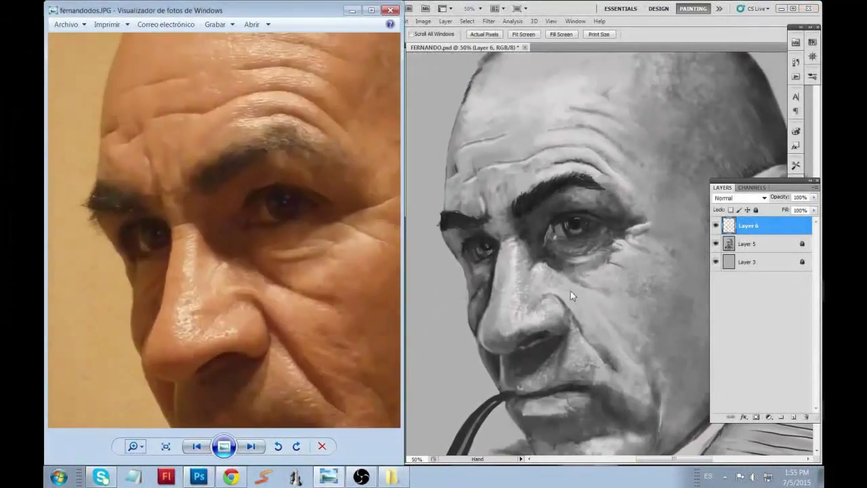
{"action": "left_click", "coordinate": [570, 290]}
{"action": "key", "text": "b"}
{"action": "right_click", "coordinate": [582, 263]}
{"action": "key", "text": "Escape"}
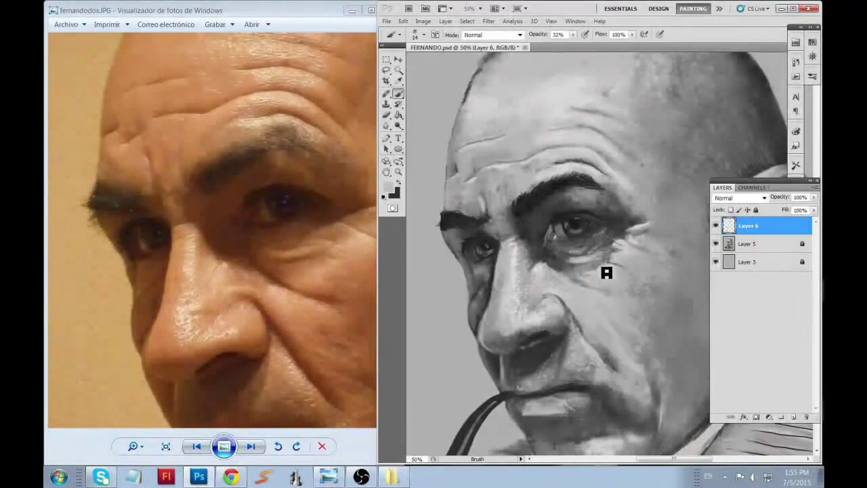
Step: Sample a darker grey beside the right eye and paint over the man's right iris
{"action": "left_click", "coordinate": [600, 244], "text": "alt"}
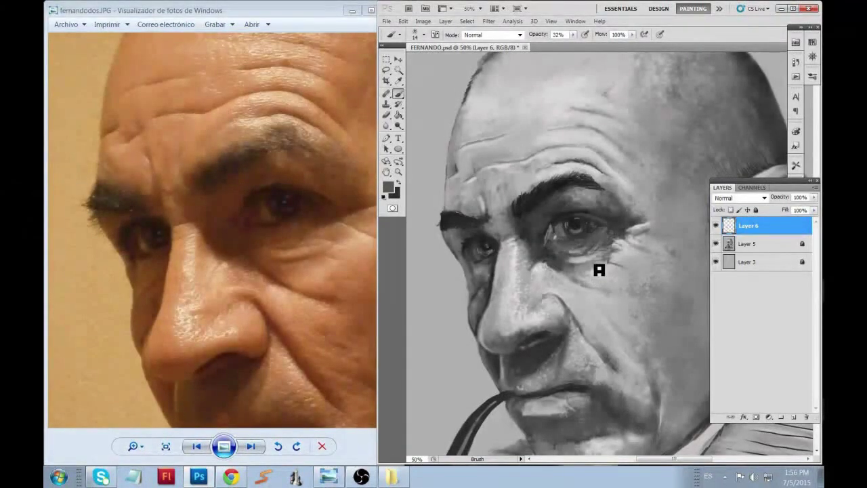
{"action": "left_click", "coordinate": [610, 243], "text": "alt"}
{"action": "mouse_move", "coordinate": [611, 243]}
{"action": "left_mouse_down"}
{"action": "mouse_move", "coordinate": [600, 230]}
{"action": "mouse_move", "coordinate": [575, 234]}
{"action": "mouse_move", "coordinate": [584, 227]}
{"action": "left_mouse_up"}
{"action": "left_click", "coordinate": [388, 186]}
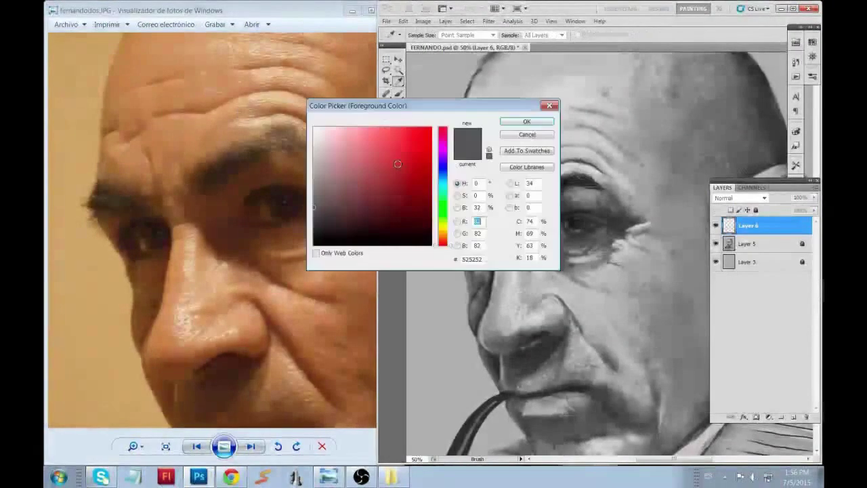
{"action": "key", "text": "Escape"}
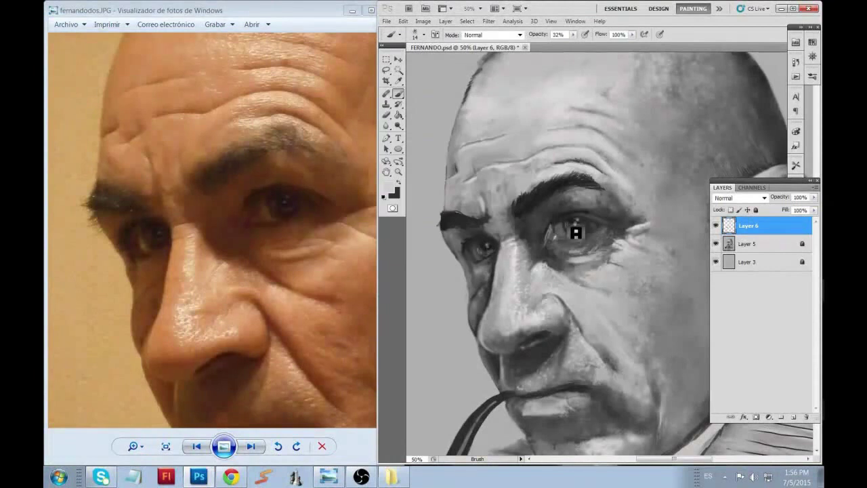
Step: Fit the whole painting in the window and zoom the reference photo out to full view
{"action": "key", "text": "r"}
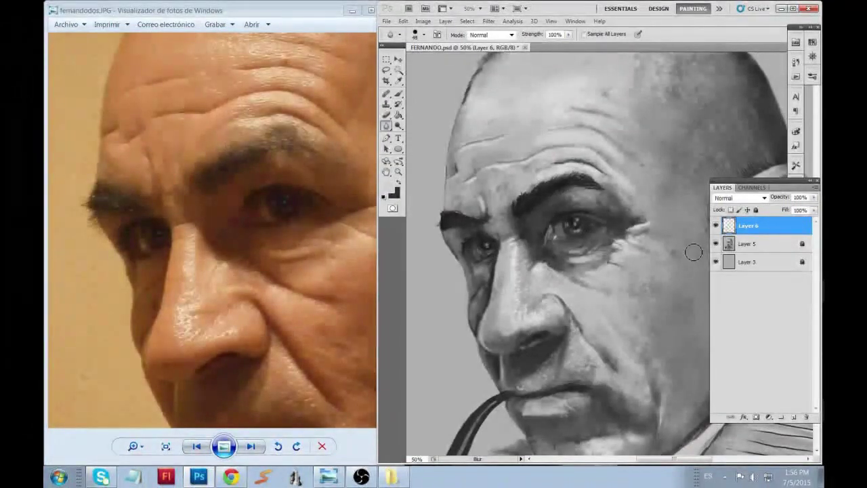
{"action": "key", "text": "ctrl+0"}
{"action": "left_click", "coordinate": [132, 446]}
{"action": "left_click_drag", "start_coordinate": [128, 427], "coordinate": [128, 461]}
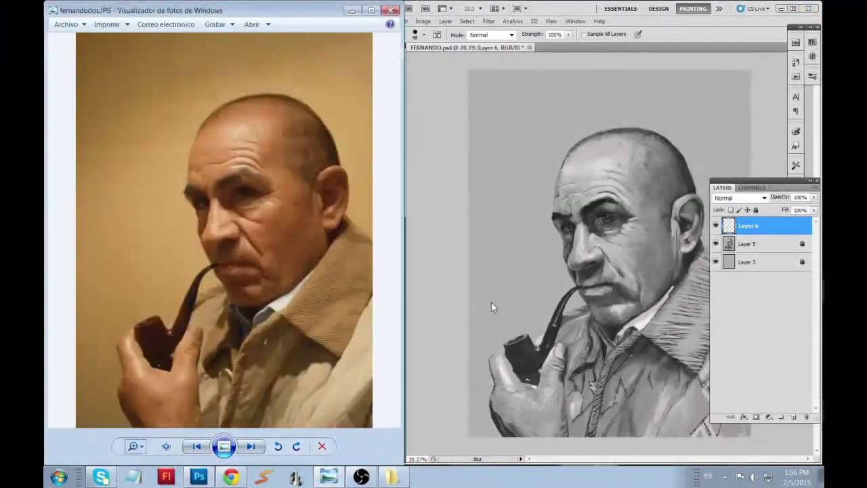
Step: Shade the area behind the ear with an enlarged brush
{"action": "key", "text": "b"}
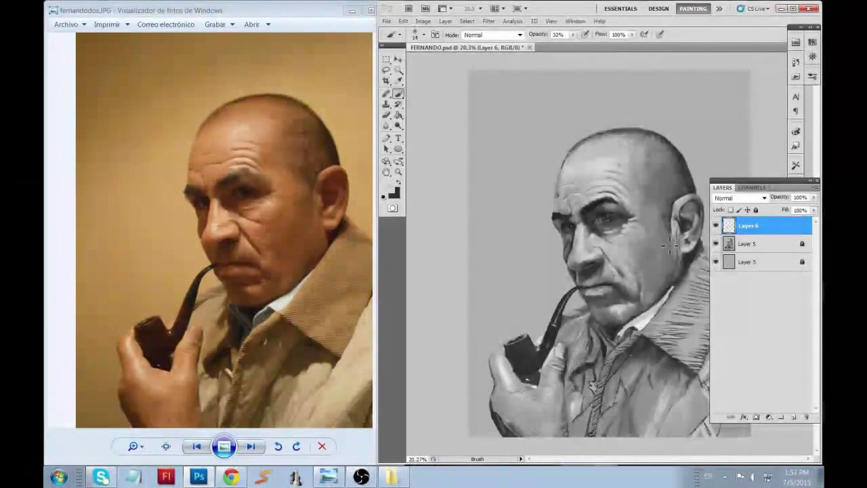
{"action": "key", "text": "bracketright"}
{"action": "key", "text": "bracketright"}
{"action": "left_click_drag", "start_coordinate": [709, 249], "coordinate": [707, 237]}
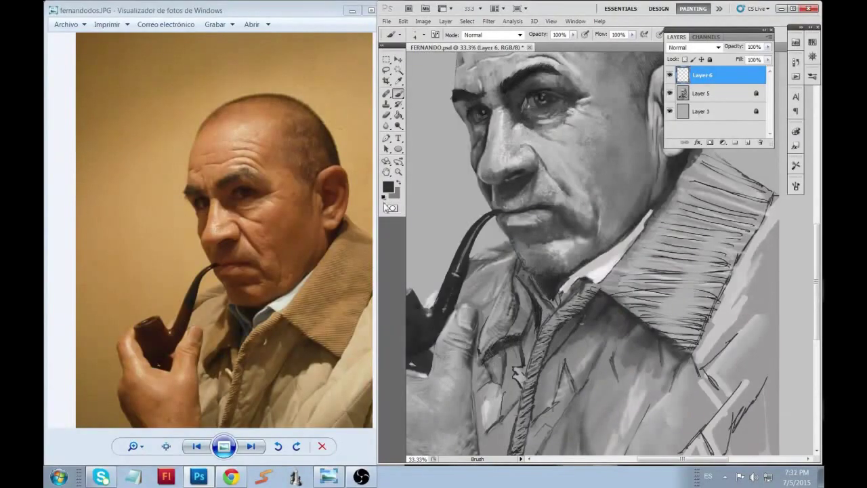
Step: Pick a new grey and darken the area just below the collar, shrinking the brush to 13
{"action": "left_click", "coordinate": [388, 187]}
{"action": "left_click", "coordinate": [526, 120]}
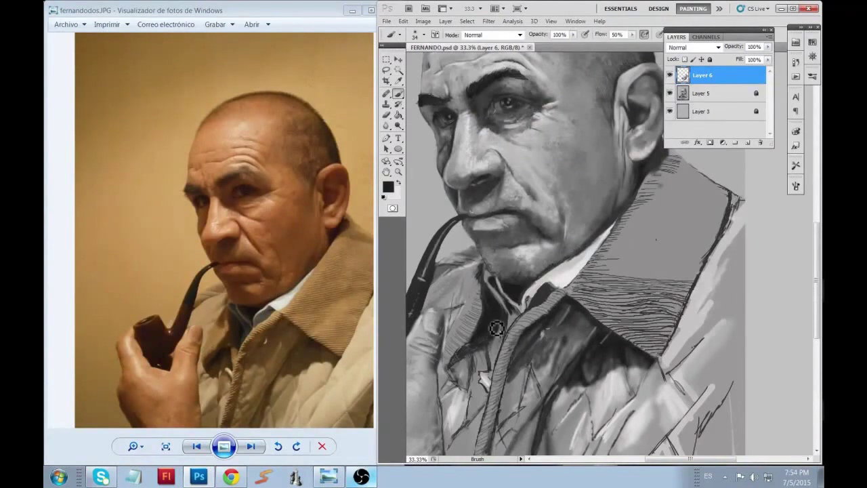
{"action": "left_click_drag", "start_coordinate": [495, 306], "coordinate": [519, 300]}
{"action": "right_click", "coordinate": [521, 291]}
{"action": "key", "text": "Return"}
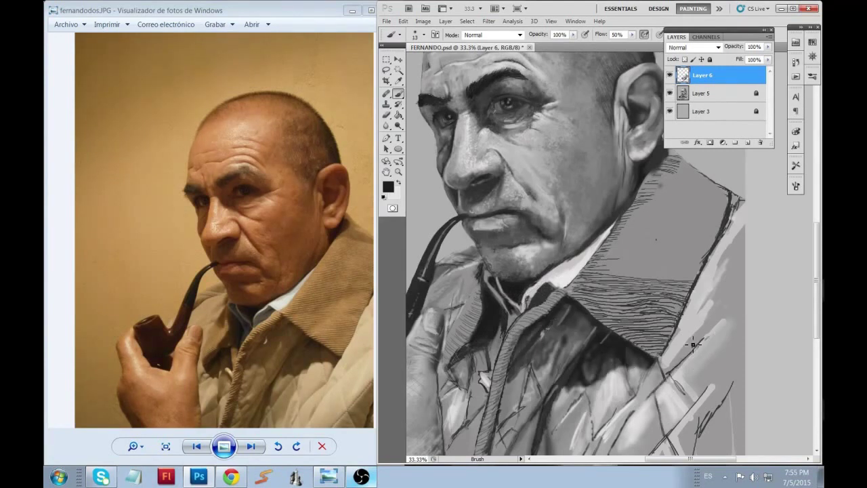
Step: Lighten the coat's right side and lower right area with broad white strokes
{"action": "key", "text": "x"}
{"action": "right_click", "coordinate": [726, 284]}
{"action": "mouse_move", "coordinate": [717, 296]}
{"action": "left_mouse_down"}
{"action": "mouse_move", "coordinate": [735, 224]}
{"action": "mouse_move", "coordinate": [743, 305]}
{"action": "mouse_move", "coordinate": [732, 393]}
{"action": "mouse_move", "coordinate": [717, 381]}
{"action": "left_mouse_up"}
{"action": "left_click_drag", "start_coordinate": [730, 339], "coordinate": [668, 449]}
{"action": "key", "text": "space"}
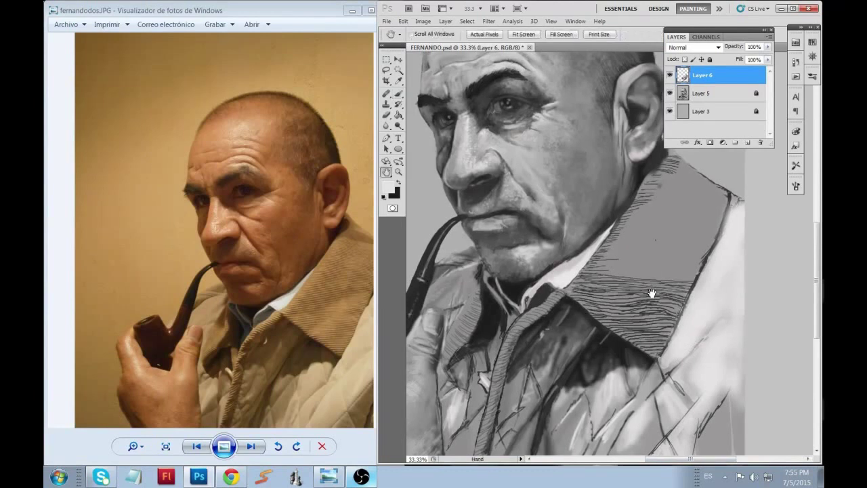
Step: Paint five dark black hatch strokes up the upper collar, then move the Layers panel left
{"action": "key", "text": "x"}
{"action": "right_click", "coordinate": [633, 258]}
{"action": "key", "text": "Escape"}
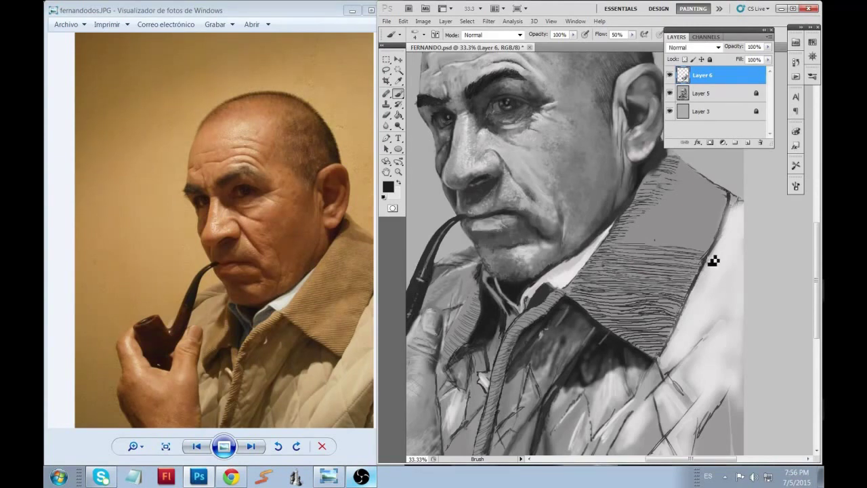
{"action": "left_click_drag", "start_coordinate": [619, 240], "coordinate": [713, 252]}
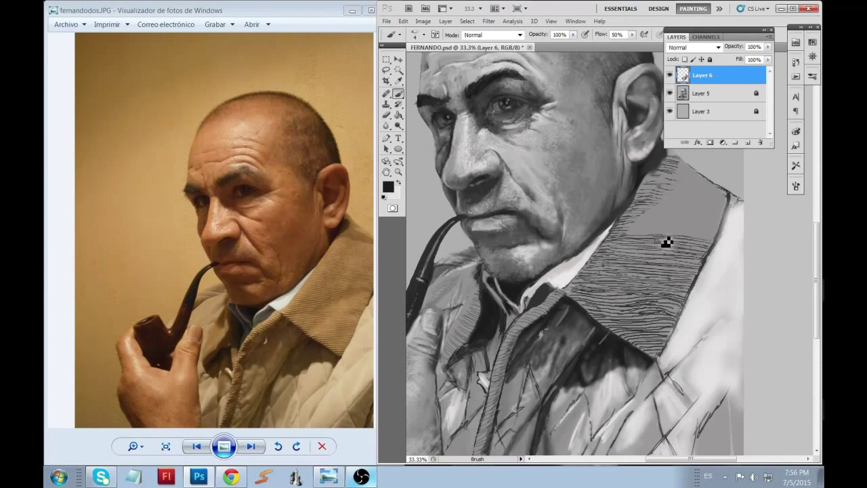
{"action": "mouse_move", "coordinate": [640, 237]}
{"action": "left_mouse_down"}
{"action": "mouse_move", "coordinate": [715, 236]}
{"action": "mouse_move", "coordinate": [691, 224]}
{"action": "mouse_move", "coordinate": [722, 214]}
{"action": "left_mouse_up"}
{"action": "mouse_move", "coordinate": [647, 215]}
{"action": "left_mouse_down"}
{"action": "mouse_move", "coordinate": [721, 206]}
{"action": "mouse_move", "coordinate": [723, 194]}
{"action": "left_mouse_up"}
{"action": "left_click_drag", "start_coordinate": [667, 191], "coordinate": [721, 180]}
{"action": "left_click_drag", "start_coordinate": [670, 179], "coordinate": [697, 175]}
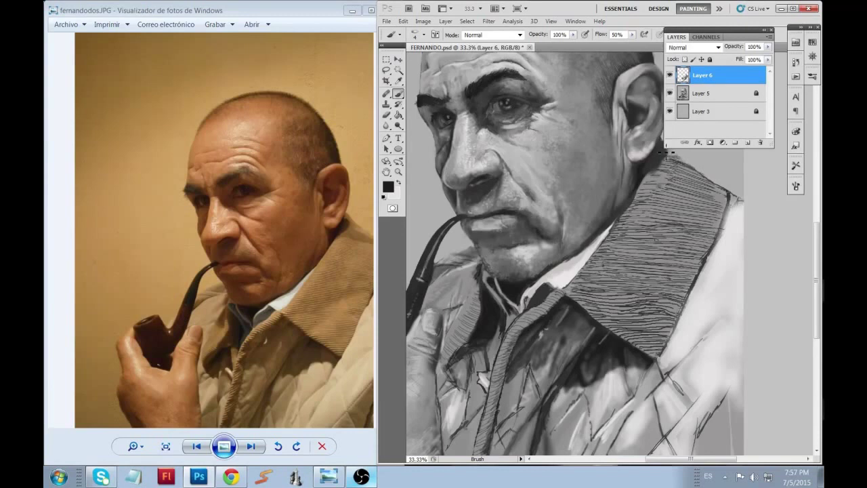
{"action": "left_click_drag", "start_coordinate": [735, 38], "coordinate": [536, 21]}
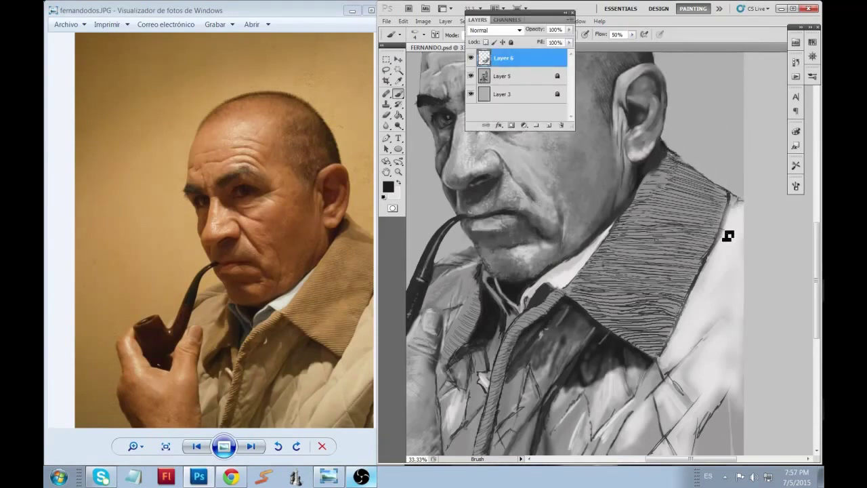
{"action": "left_click", "coordinate": [722, 214]}
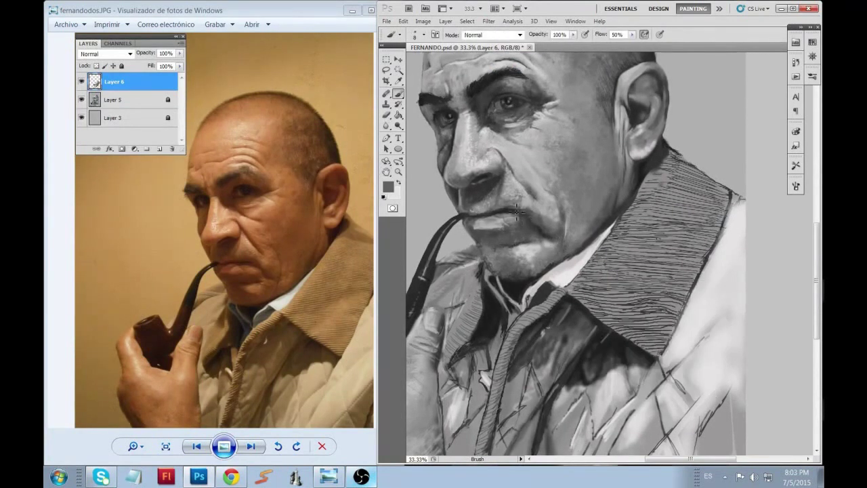
Step: Set a lighter grey paint colour and a brush of size 8, enlarged slightly
{"action": "key", "text": "x"}
{"action": "left_click", "coordinate": [447, 144], "text": "alt"}
{"action": "right_click", "coordinate": [435, 125]}
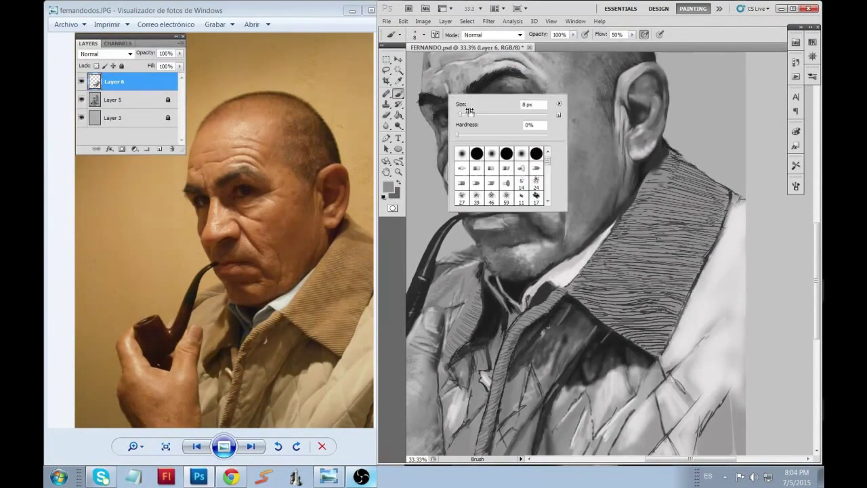
{"action": "left_click_drag", "start_coordinate": [455, 111], "coordinate": [464, 111]}
{"action": "key", "text": "Return"}
{"action": "right_click", "coordinate": [492, 119]}
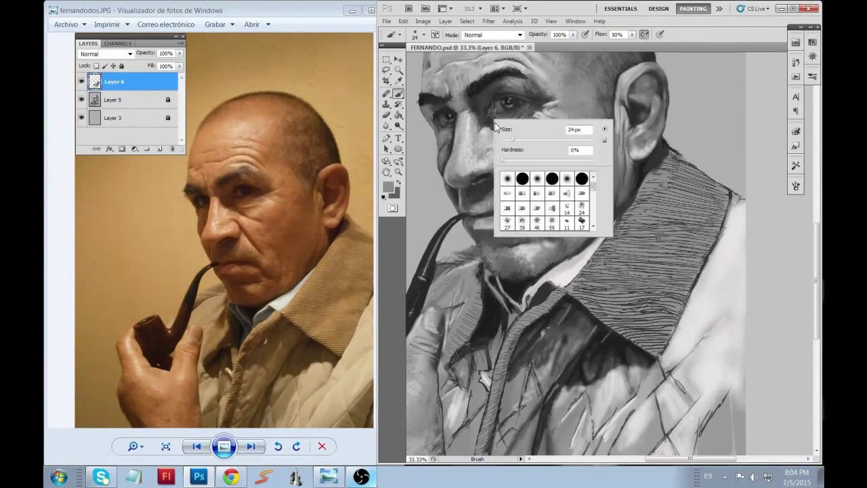
{"action": "double_click", "coordinate": [505, 171]}
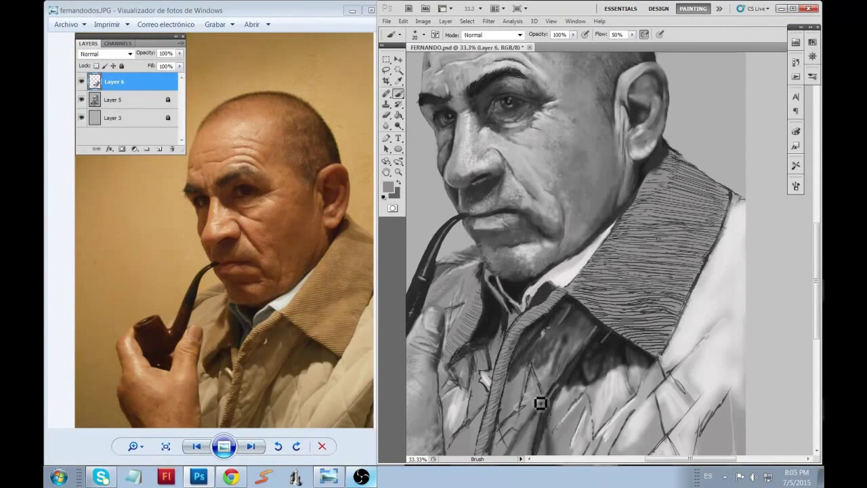
{"action": "key", "text": "bracketright"}
Step: Paint light diagonal quilted strokes on the jacket, lapel strokes, and grey over the dark collar edge
{"action": "left_click_drag", "start_coordinate": [740, 216], "coordinate": [730, 298]}
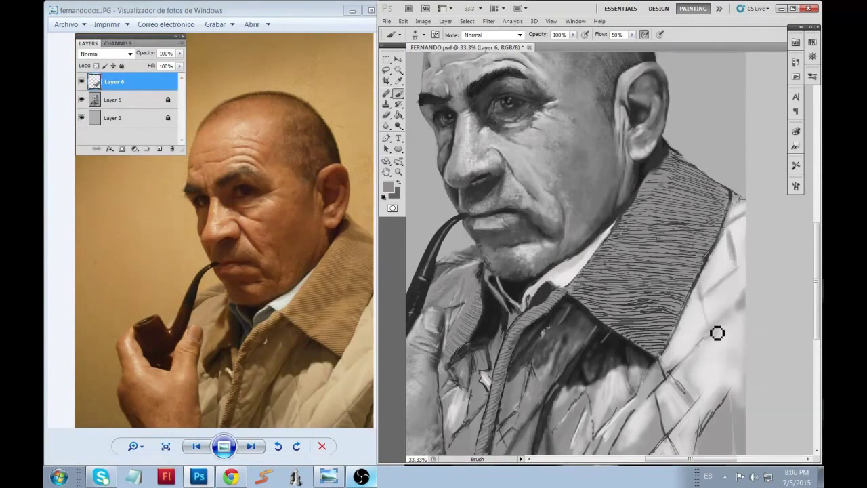
{"action": "mouse_move", "coordinate": [716, 333]}
{"action": "left_mouse_down"}
{"action": "mouse_move", "coordinate": [751, 461]}
{"action": "mouse_move", "coordinate": [722, 418]}
{"action": "mouse_move", "coordinate": [670, 381]}
{"action": "mouse_move", "coordinate": [612, 455]}
{"action": "mouse_move", "coordinate": [569, 441]}
{"action": "mouse_move", "coordinate": [563, 451]}
{"action": "mouse_move", "coordinate": [598, 416]}
{"action": "mouse_move", "coordinate": [646, 391]}
{"action": "left_mouse_up"}
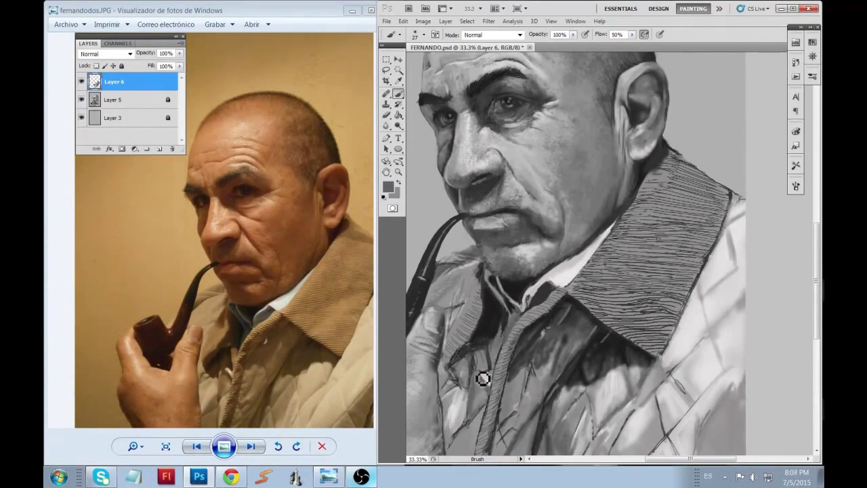
{"action": "mouse_move", "coordinate": [482, 378]}
{"action": "left_mouse_down"}
{"action": "mouse_move", "coordinate": [472, 332]}
{"action": "mouse_move", "coordinate": [461, 329]}
{"action": "mouse_move", "coordinate": [449, 395]}
{"action": "mouse_move", "coordinate": [467, 437]}
{"action": "left_mouse_up"}
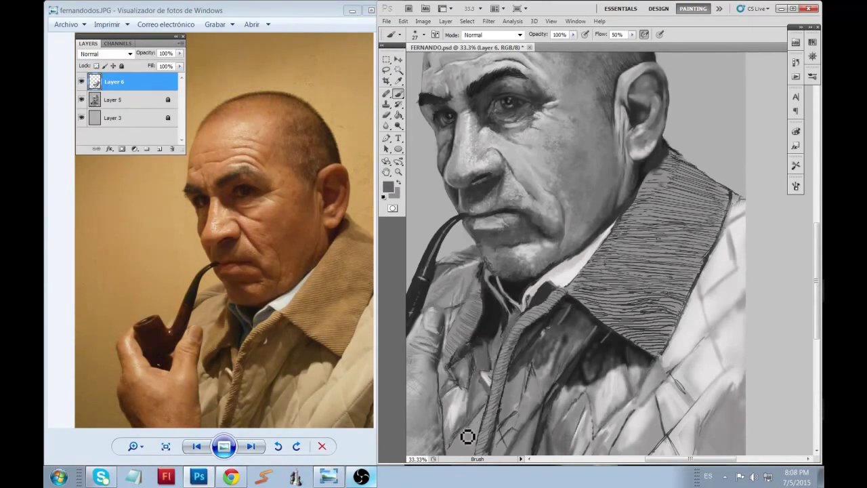
{"action": "left_click_drag", "start_coordinate": [552, 291], "coordinate": [538, 310]}
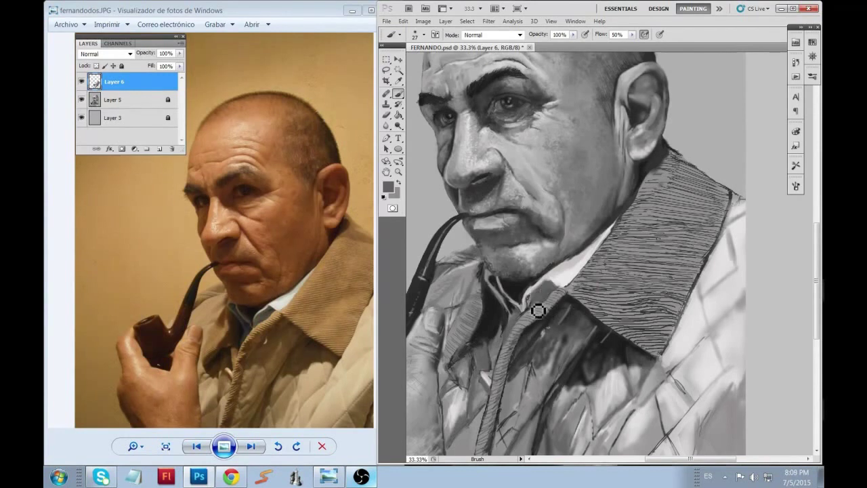
Step: Add three light grey hatching strokes to the jacket front and switch to a fuller screen mode
{"action": "left_click", "coordinate": [388, 187]}
{"action": "left_click", "coordinate": [538, 120]}
{"action": "left_click_drag", "start_coordinate": [735, 298], "coordinate": [708, 322]}
{"action": "left_click_drag", "start_coordinate": [715, 363], "coordinate": [677, 386]}
{"action": "left_click_drag", "start_coordinate": [741, 342], "coordinate": [724, 369]}
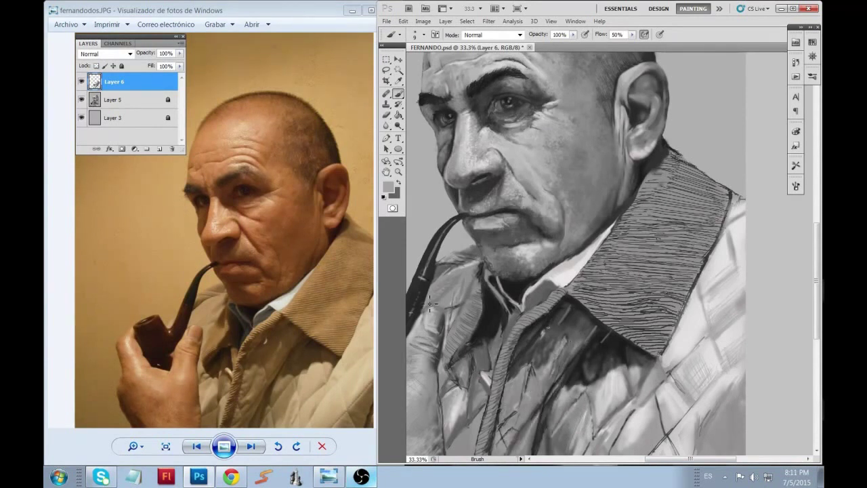
{"action": "key", "text": "f"}
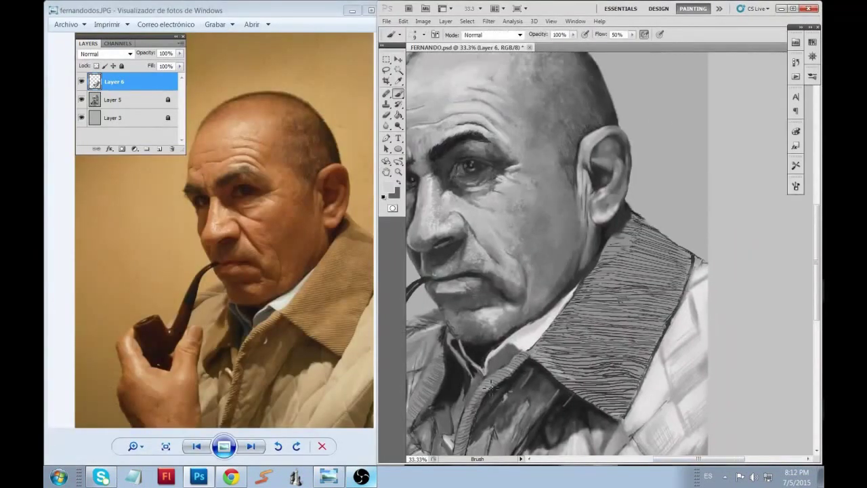
Step: Zoom in on the collar under the chin and refine its edge with alternating light and dark strokes
{"action": "scroll", "coordinate": [532, 389], "scroll_direction": "up", "scroll_amount": 3}
{"action": "key", "text": "b"}
{"action": "scroll", "coordinate": [235, 251], "scroll_direction": "up", "scroll_amount": 3}
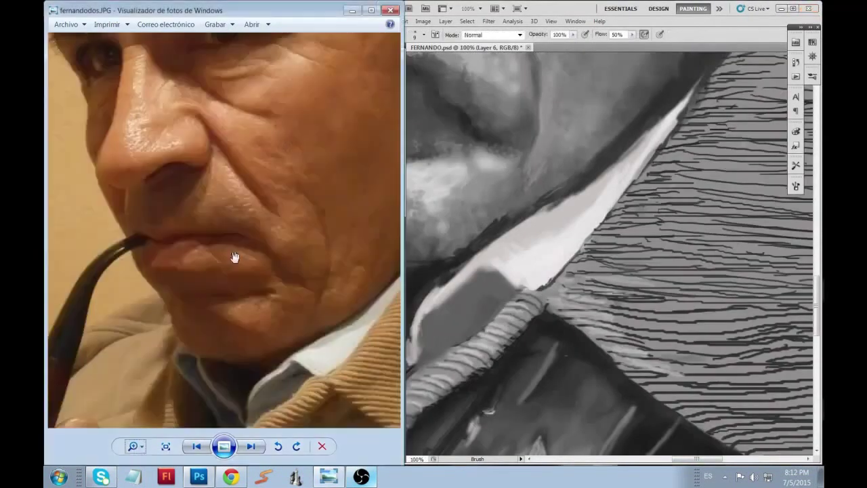
{"action": "mouse_move", "coordinate": [487, 273]}
{"action": "left_mouse_down"}
{"action": "mouse_move", "coordinate": [466, 254]}
{"action": "mouse_move", "coordinate": [516, 221]}
{"action": "left_mouse_up"}
{"action": "key", "text": "x"}
{"action": "mouse_move", "coordinate": [499, 269]}
{"action": "left_mouse_down"}
{"action": "mouse_move", "coordinate": [431, 317]}
{"action": "mouse_move", "coordinate": [480, 310]}
{"action": "mouse_move", "coordinate": [478, 339]}
{"action": "mouse_move", "coordinate": [515, 284]}
{"action": "mouse_move", "coordinate": [481, 348]}
{"action": "mouse_move", "coordinate": [426, 333]}
{"action": "mouse_move", "coordinate": [569, 279]}
{"action": "mouse_move", "coordinate": [677, 205]}
{"action": "mouse_move", "coordinate": [602, 237]}
{"action": "left_mouse_up"}
{"action": "left_click", "coordinate": [529, 293], "text": "alt"}
{"action": "key", "text": "x"}
{"action": "key", "text": "x"}
{"action": "mouse_move", "coordinate": [615, 325]}
{"action": "left_mouse_down"}
{"action": "mouse_move", "coordinate": [553, 293]}
{"action": "mouse_move", "coordinate": [526, 354]}
{"action": "mouse_move", "coordinate": [677, 319]}
{"action": "mouse_move", "coordinate": [656, 264]}
{"action": "mouse_move", "coordinate": [637, 270]}
{"action": "left_mouse_up"}
{"action": "key", "text": "bracketleft"}
Step: Fit the whole portrait on screen, set brush size 11, swap to the light colour, and choose Blur
{"action": "key", "text": "ctrl+0"}
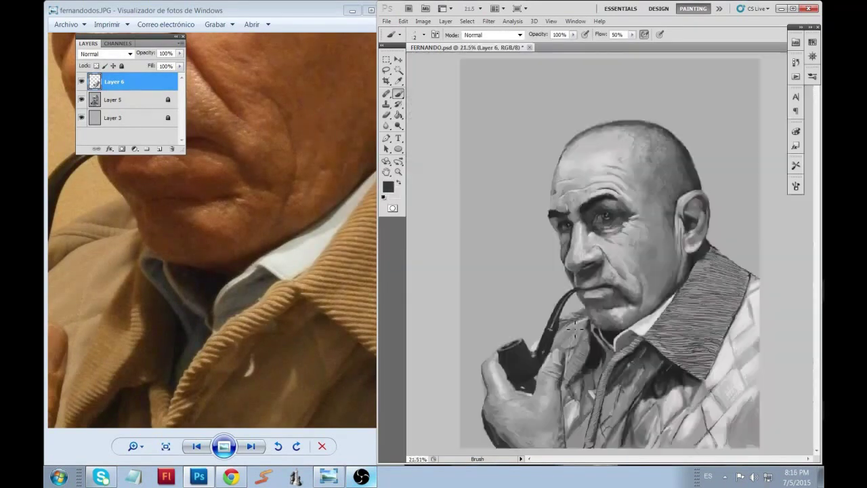
{"action": "right_click", "coordinate": [648, 341]}
{"action": "key", "text": "Return"}
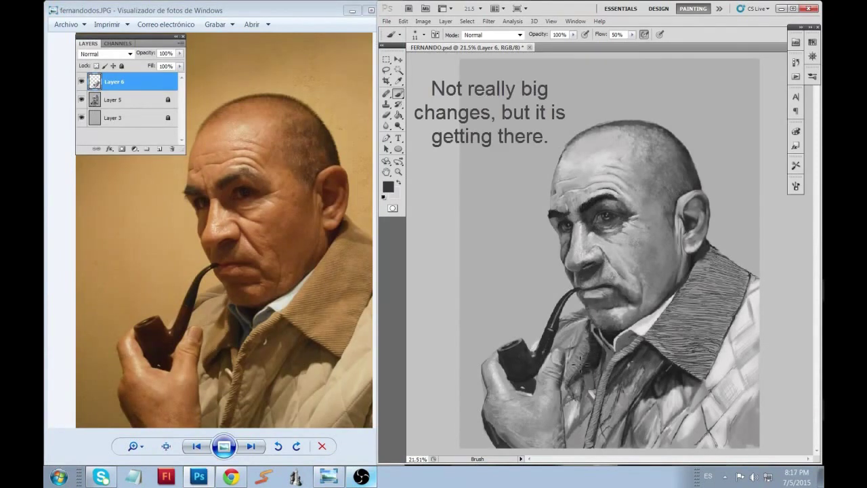
{"action": "key", "text": "x"}
{"action": "key", "text": "r"}
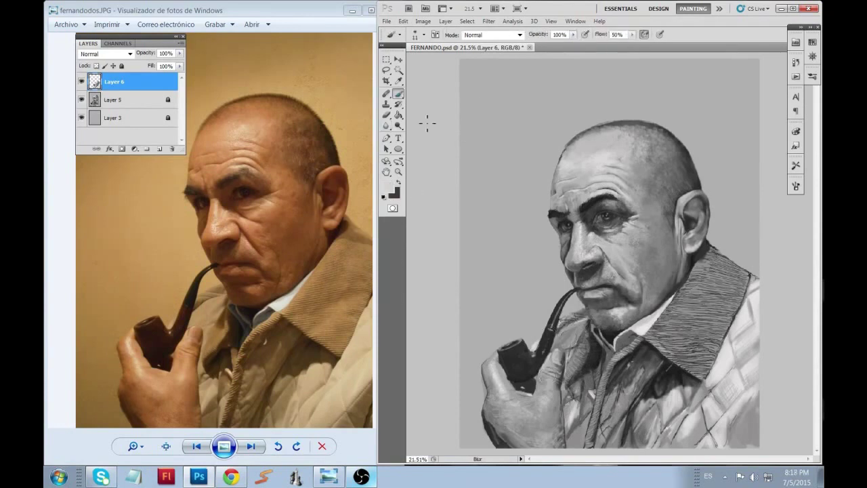